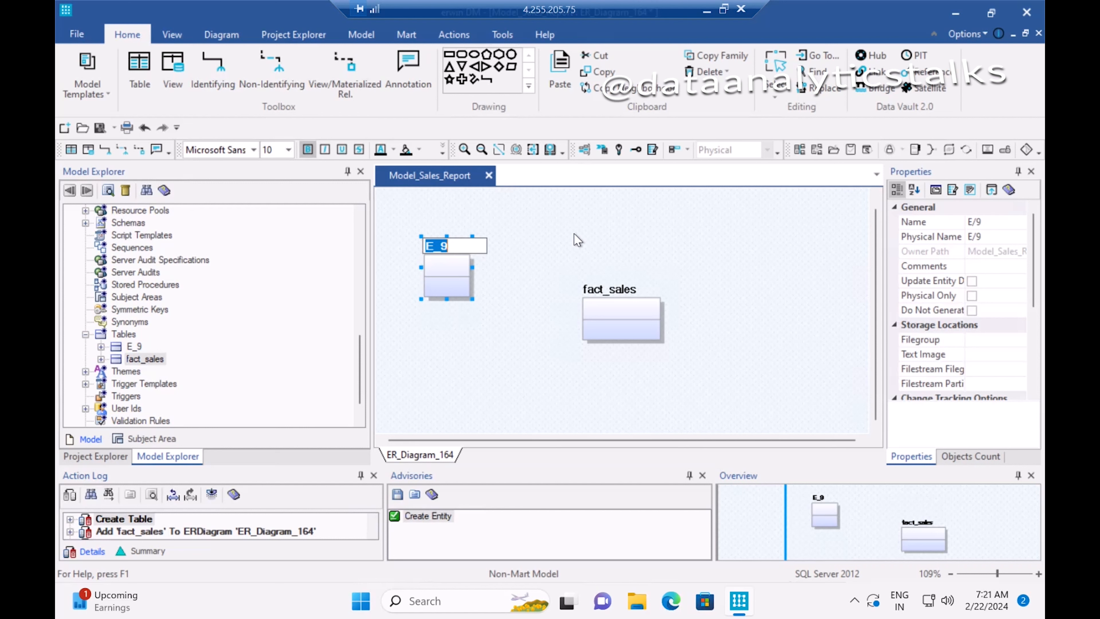
# - Name the new table dim_store and place four more tables around fact_sales in the diagram
pyautogui.write('dim_store')
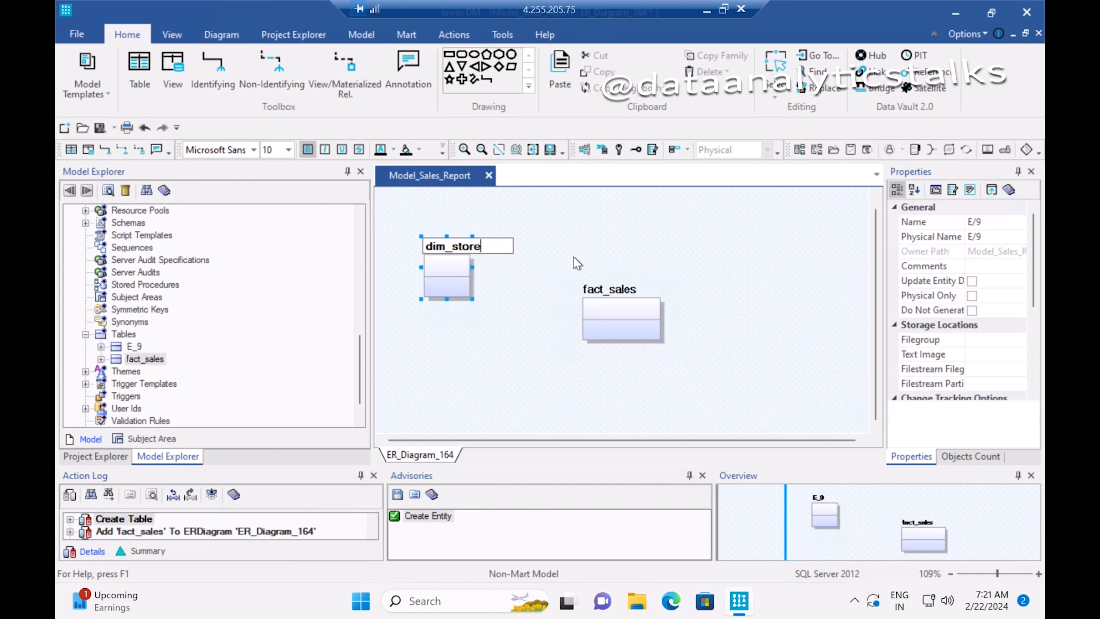
pyautogui.click(538, 246)
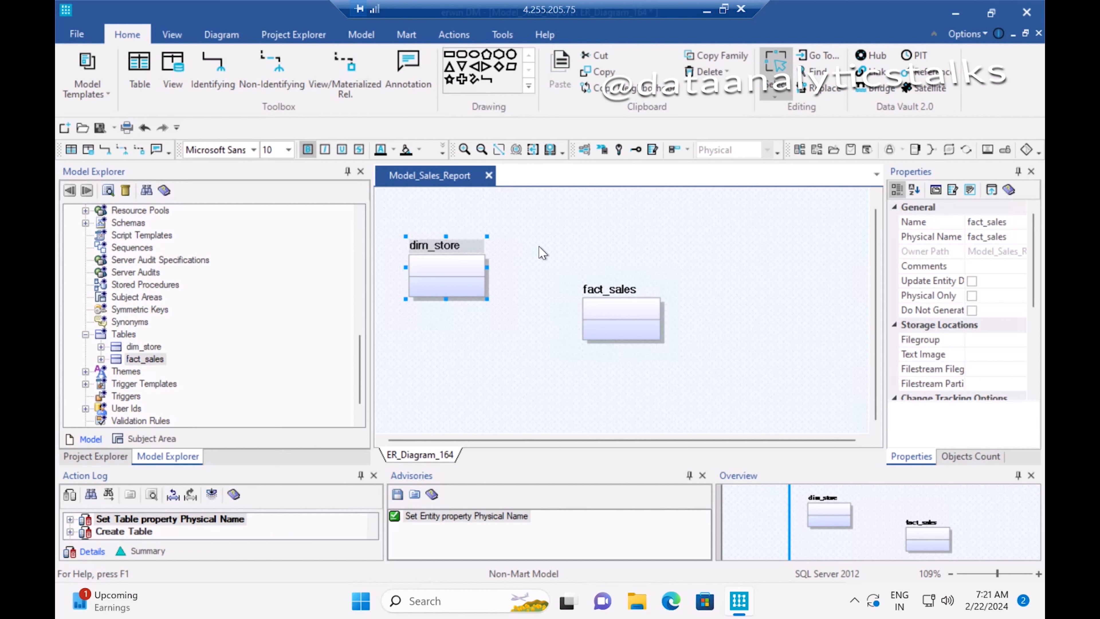
pyautogui.click(140, 69)
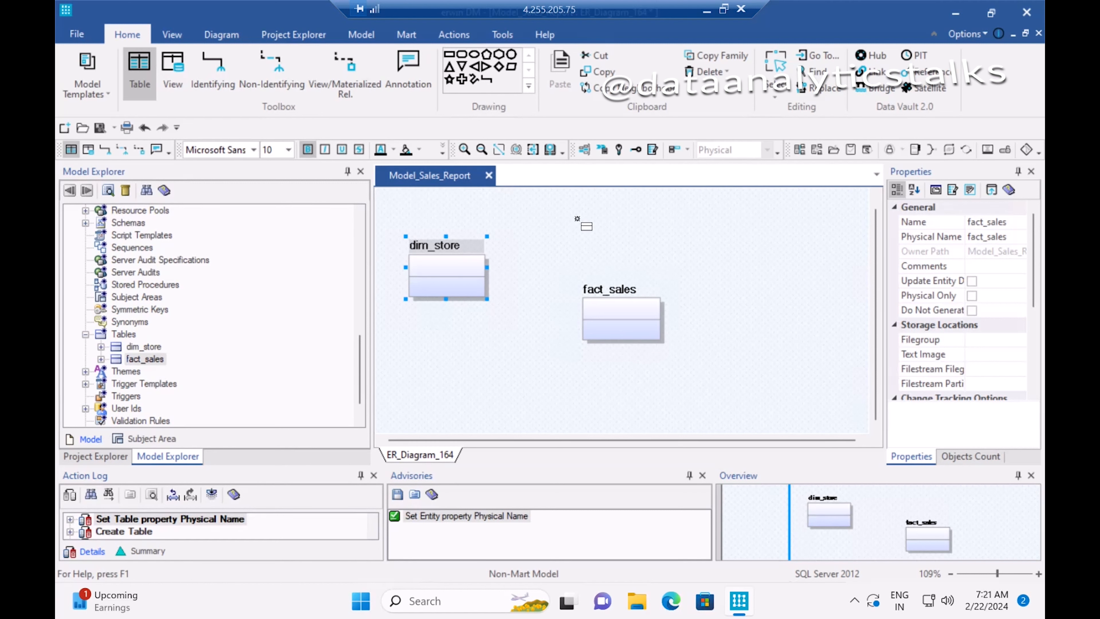
pyautogui.click(600, 222)
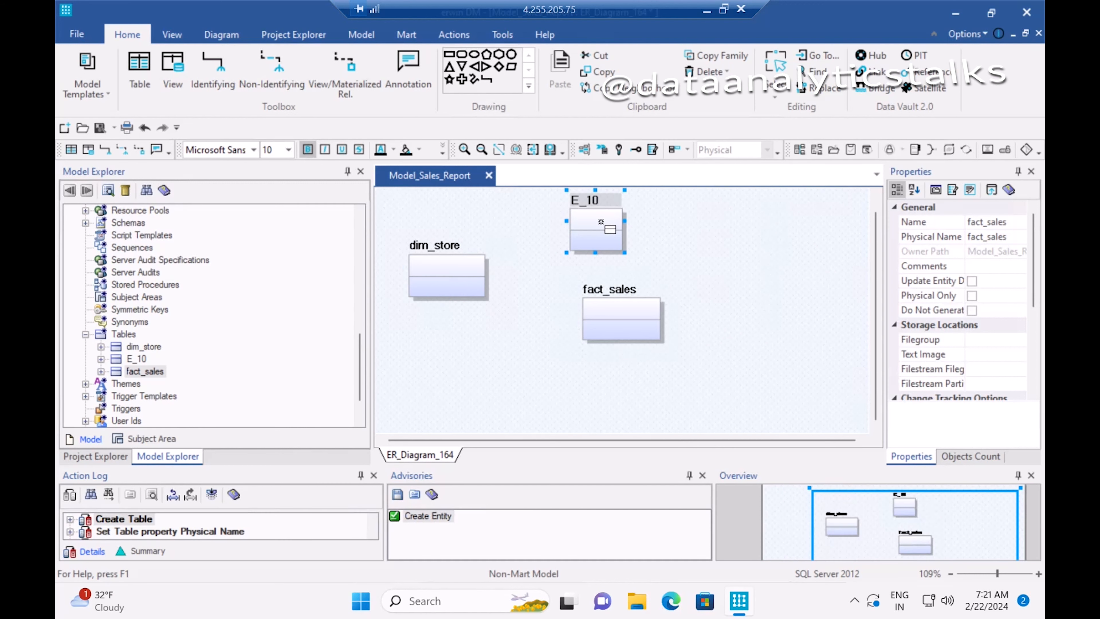
pyautogui.click(752, 268)
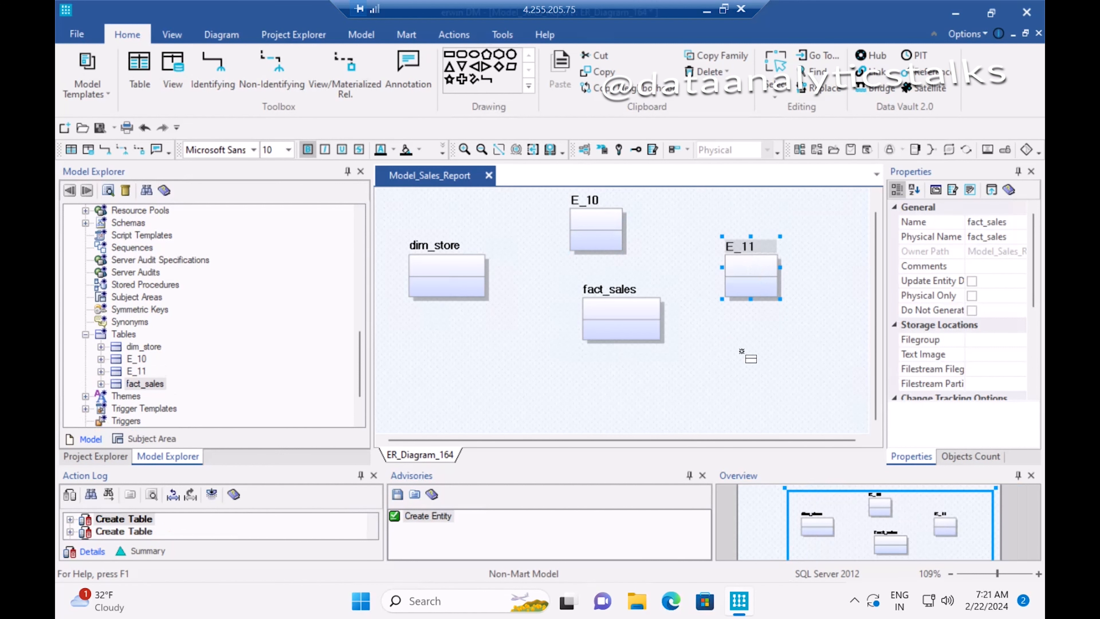
pyautogui.click(732, 388)
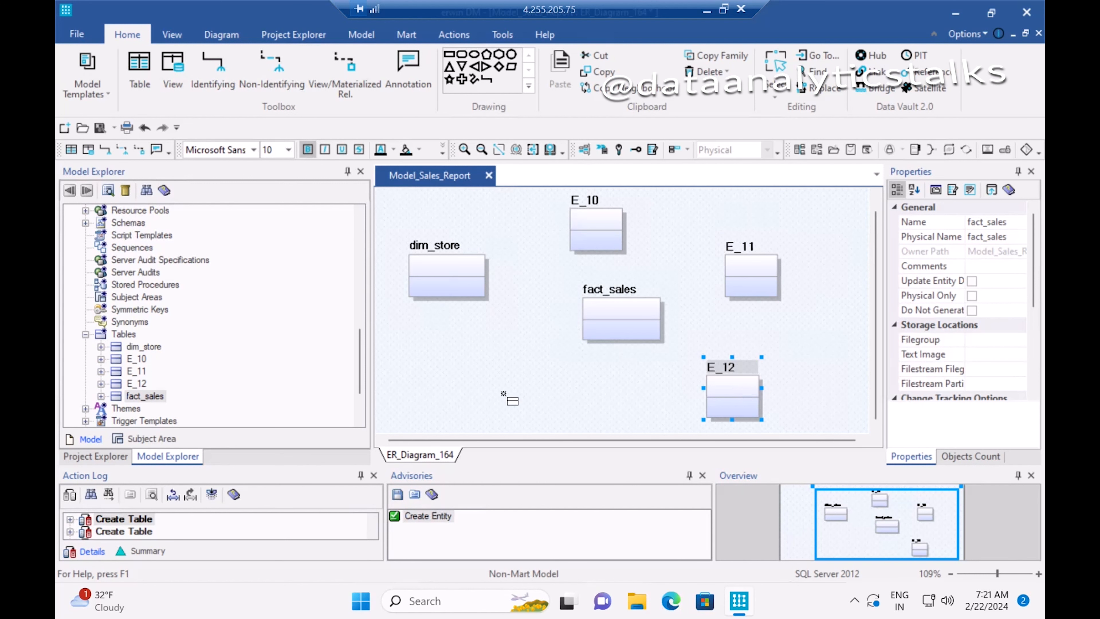
pyautogui.click(489, 390)
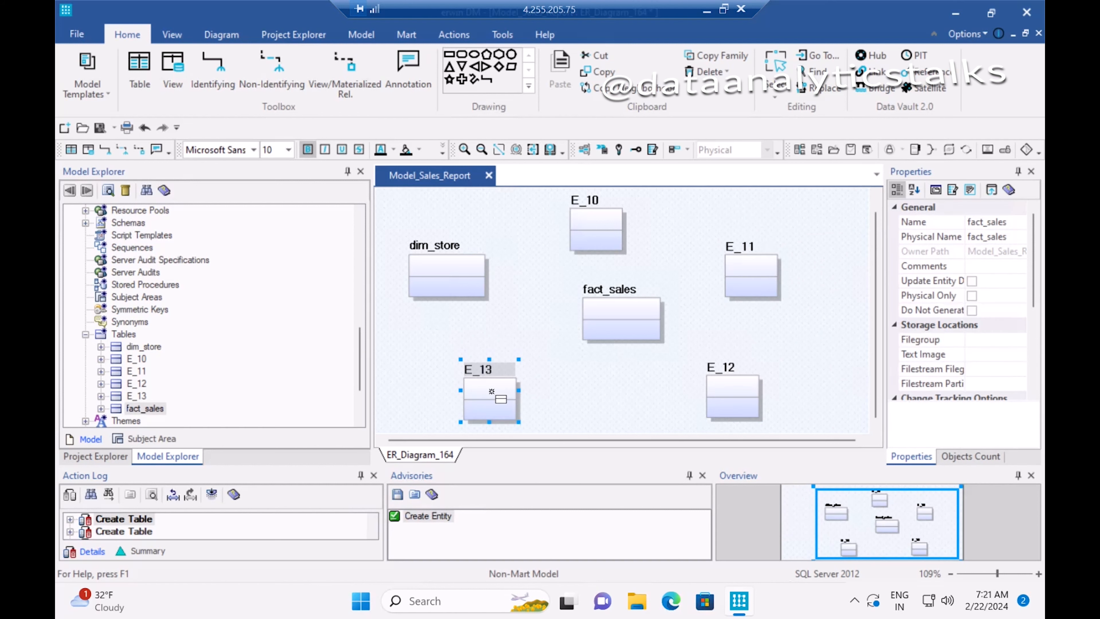
pyautogui.press('Escape')
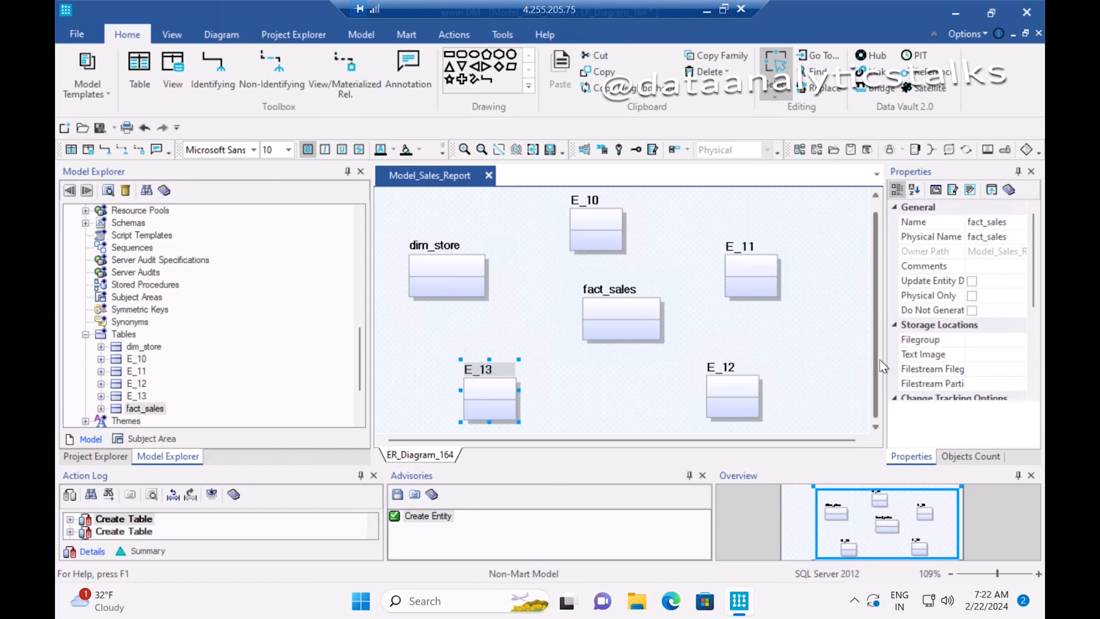
# - Rename the table E_10 above fact_sales as dim_sales_type
pyautogui.click(591, 199)
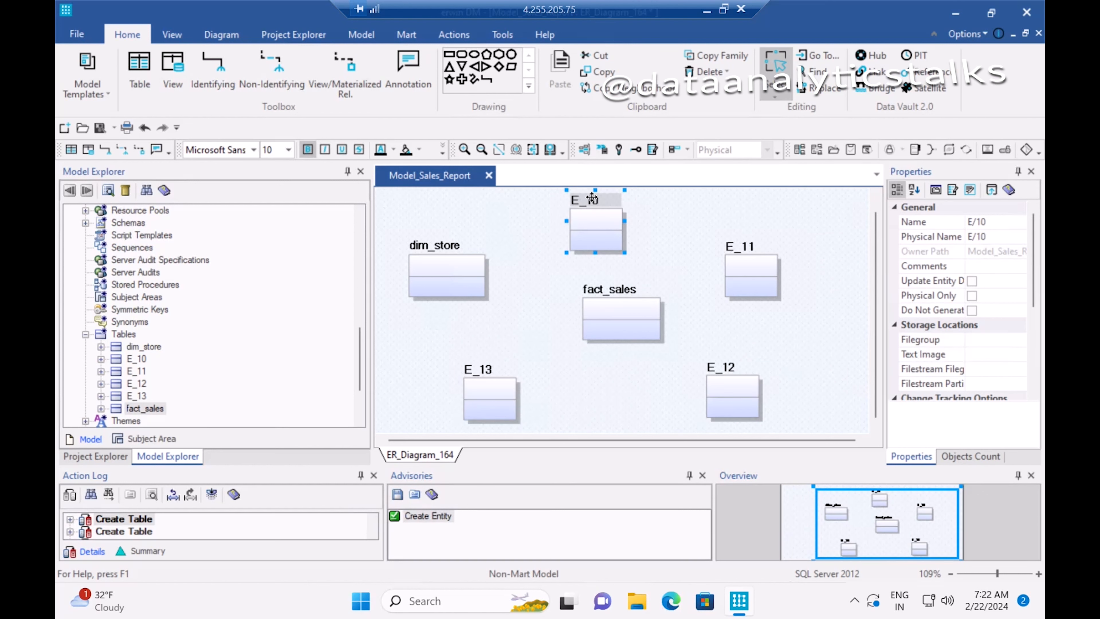
pyautogui.click(591, 198)
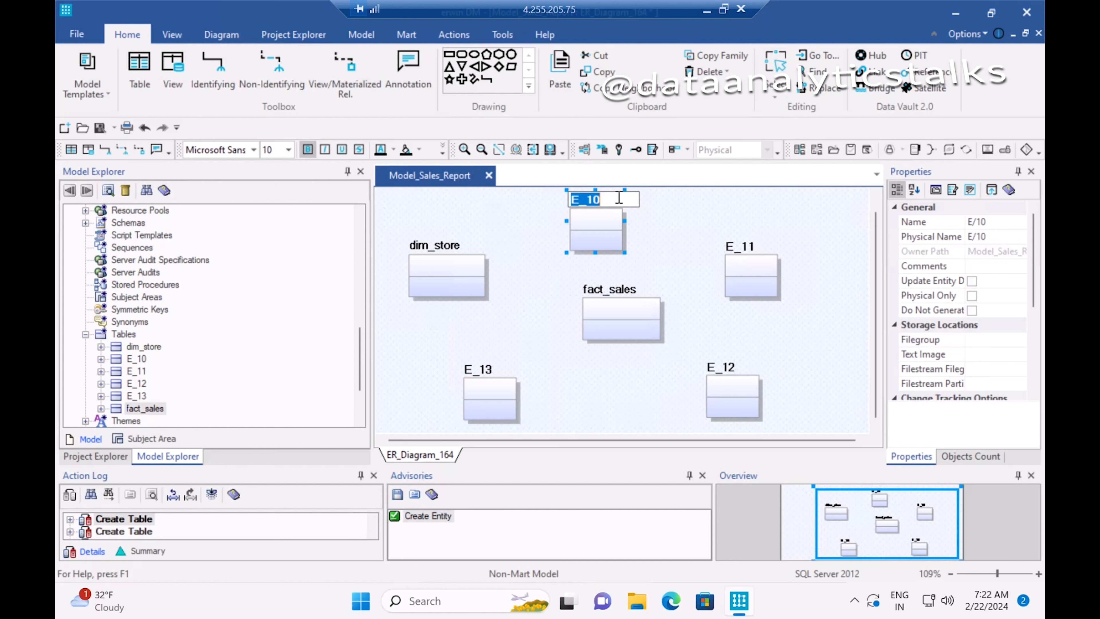
pyautogui.write('dim')
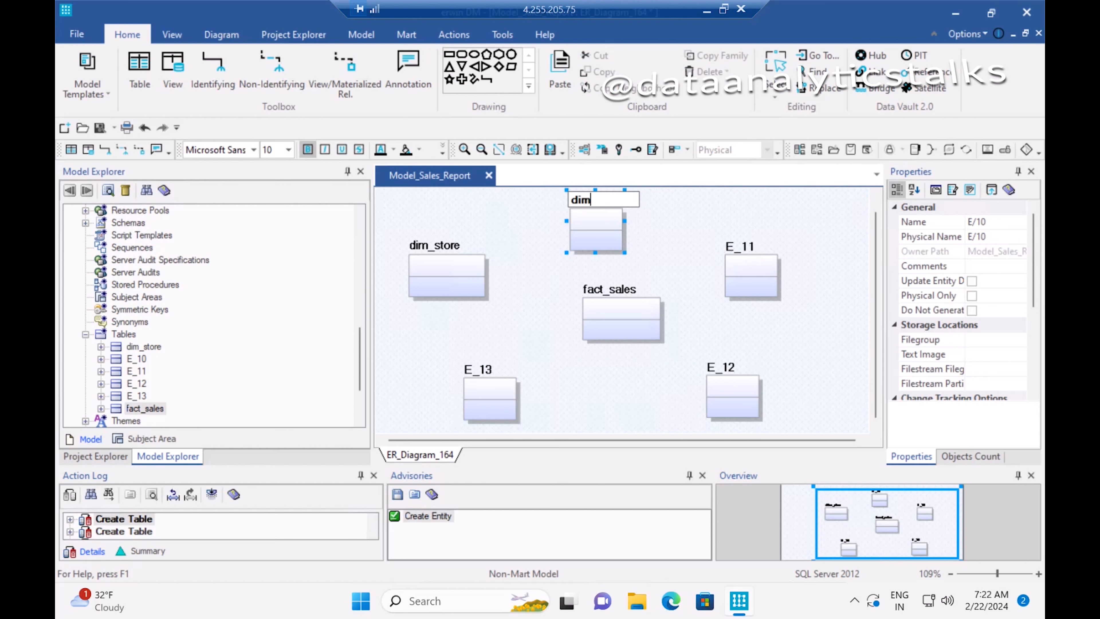
pyautogui.write('_sales_type')
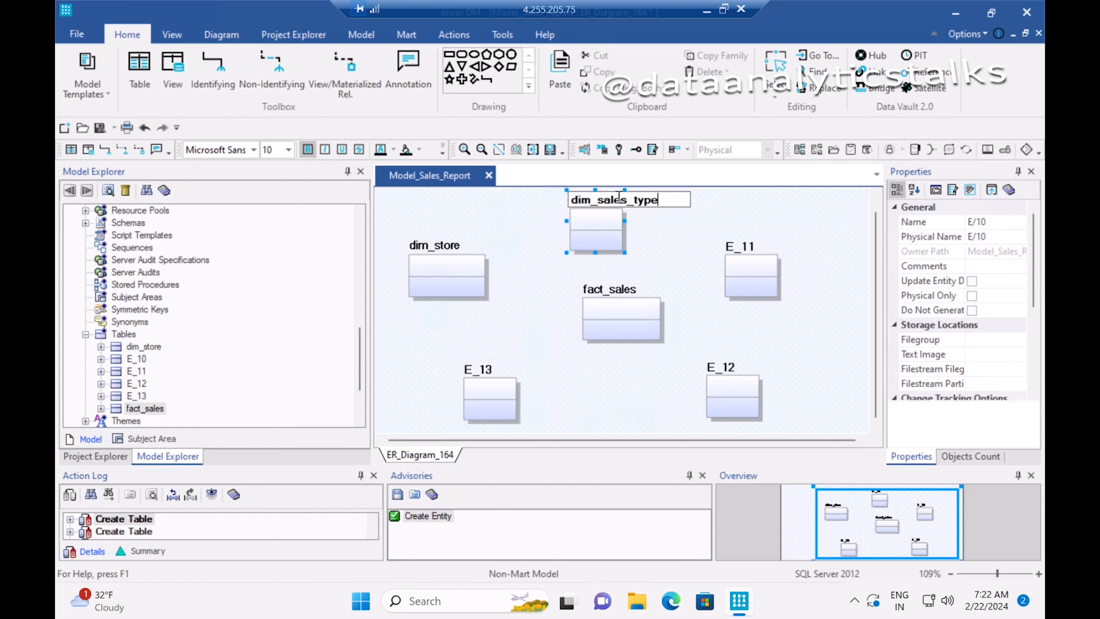
pyautogui.click(674, 265)
# - Rename the table E_11 as dim_employee
pyautogui.click(741, 246)
pyautogui.click(745, 247)
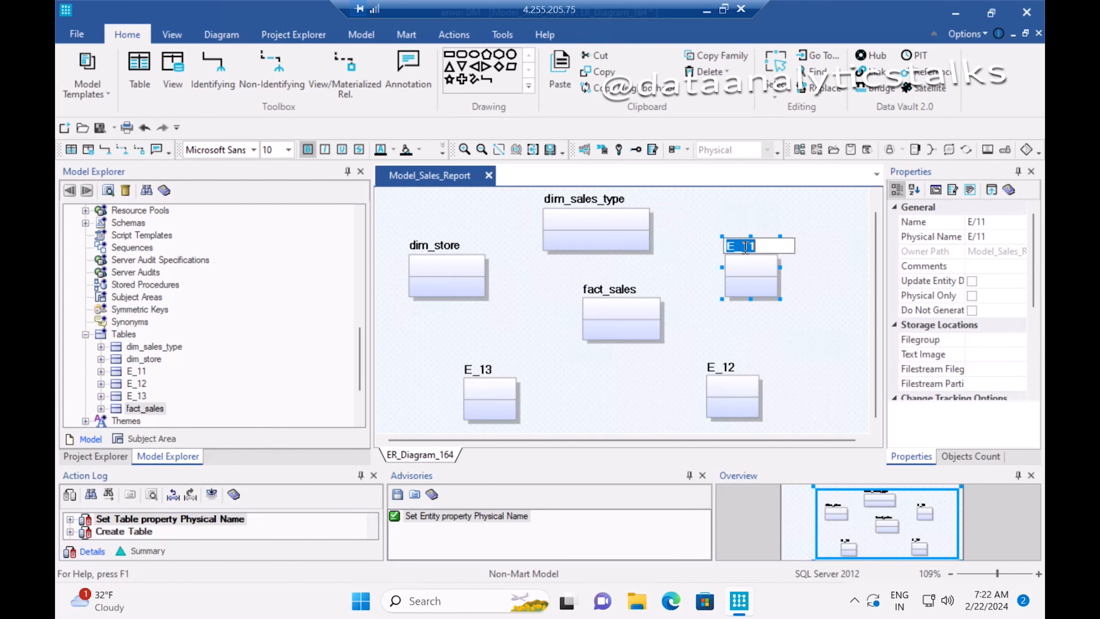
pyautogui.write('dim_employee')
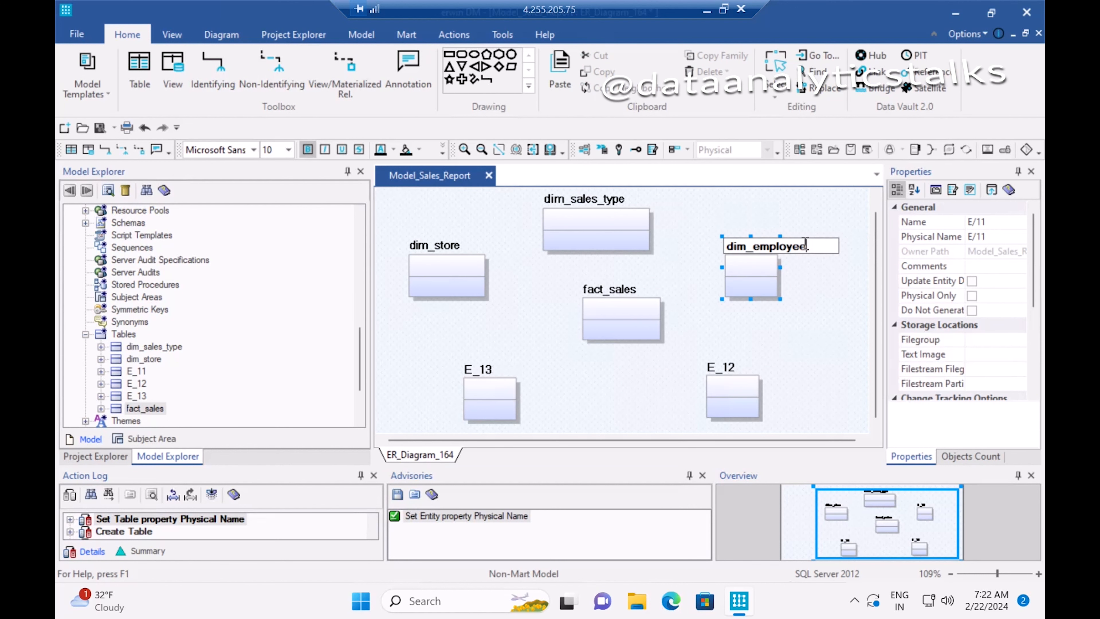
pyautogui.press('Return')
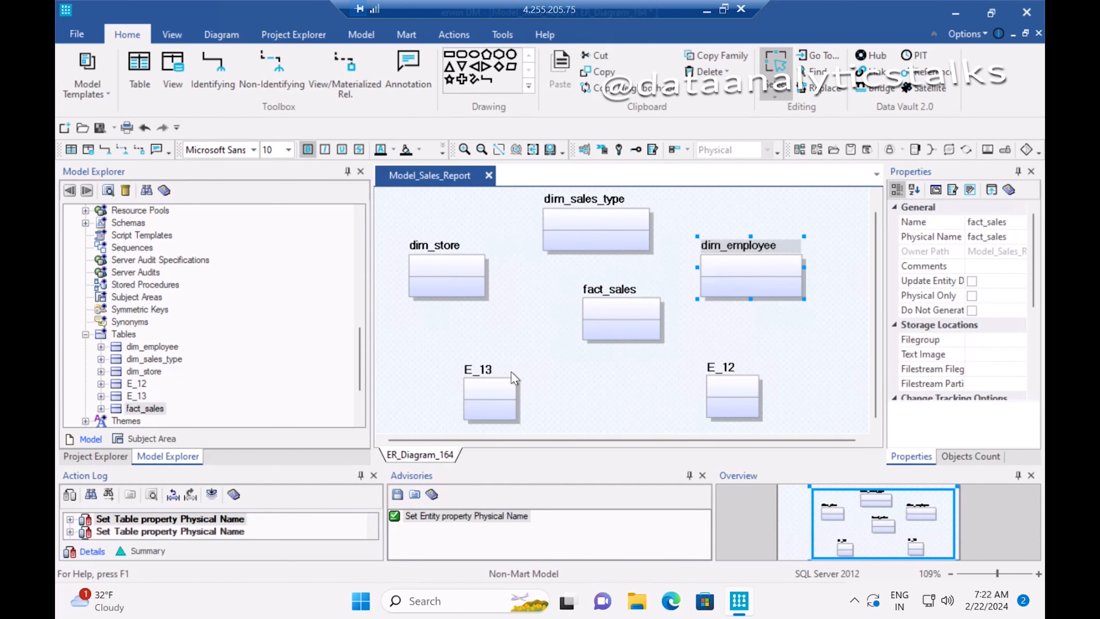
# - Rename the table E_13 as dim_time
pyautogui.click(487, 368)
pyautogui.click(488, 368)
pyautogui.write('dim_time')
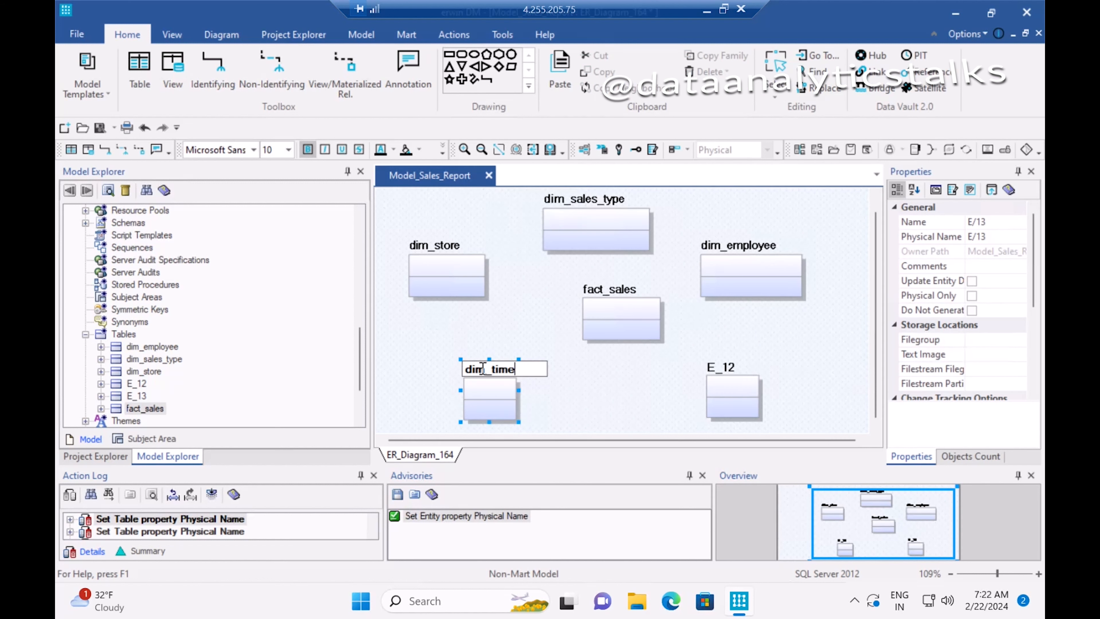
pyautogui.press('Return')
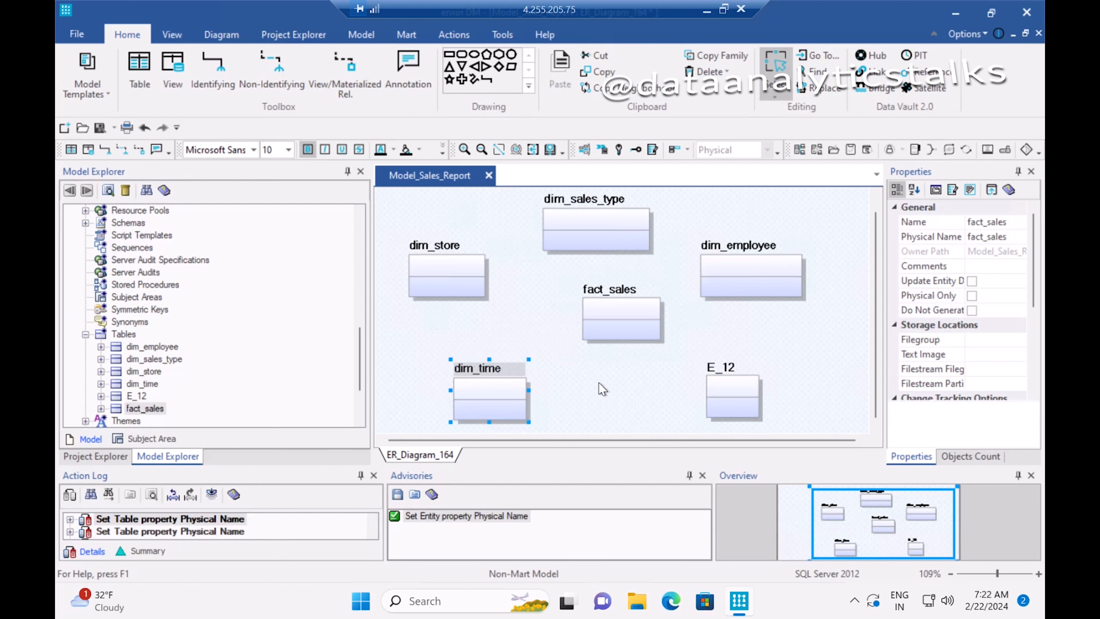
# - Set the physical name of the table E_12 to dim_product in the table editor
pyautogui.doubleClick(717, 367)
pyautogui.click(408, 135)
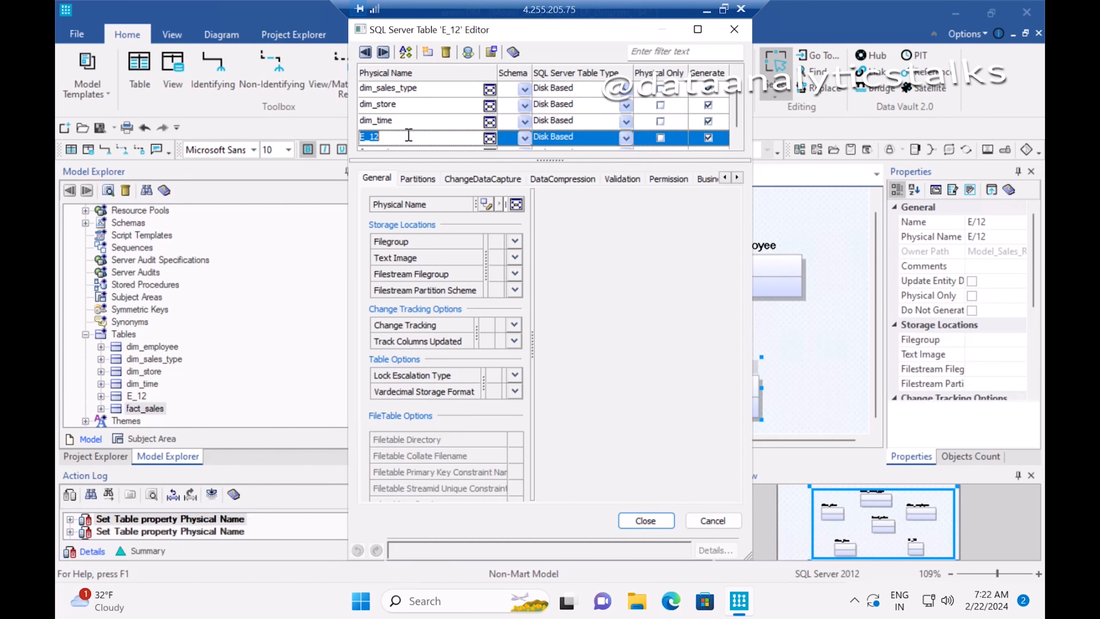
pyautogui.write('dim_product')
pyautogui.click(645, 521)
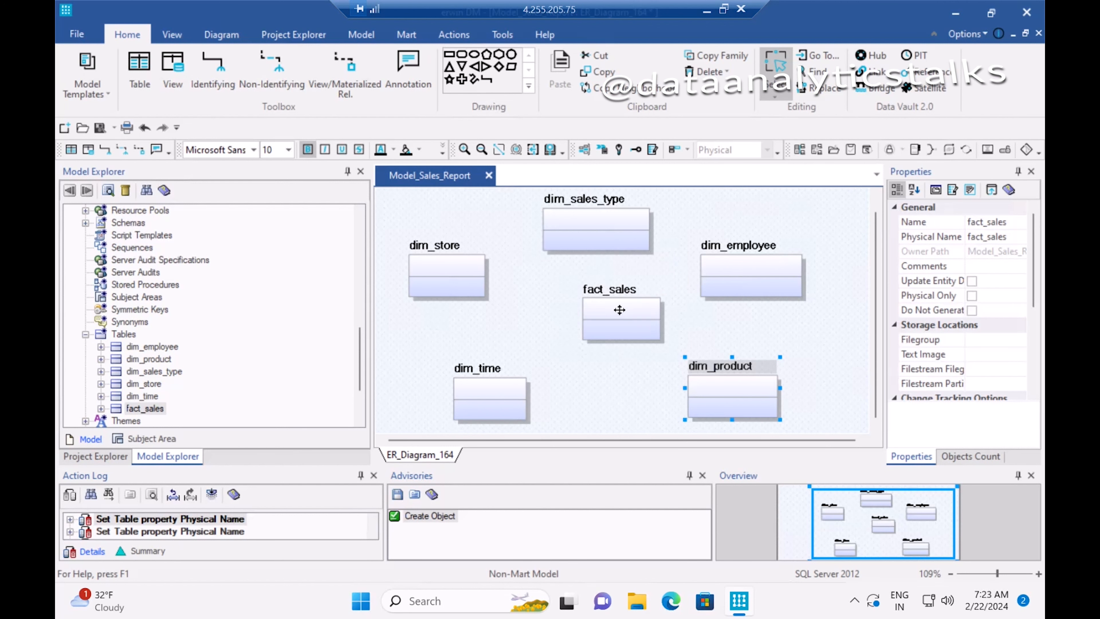
# - Rearrange the diagram so that the five dimension tables are spread out around a central fact_sales table
pyautogui.moveTo(619, 310); pyautogui.dragTo(614, 335)
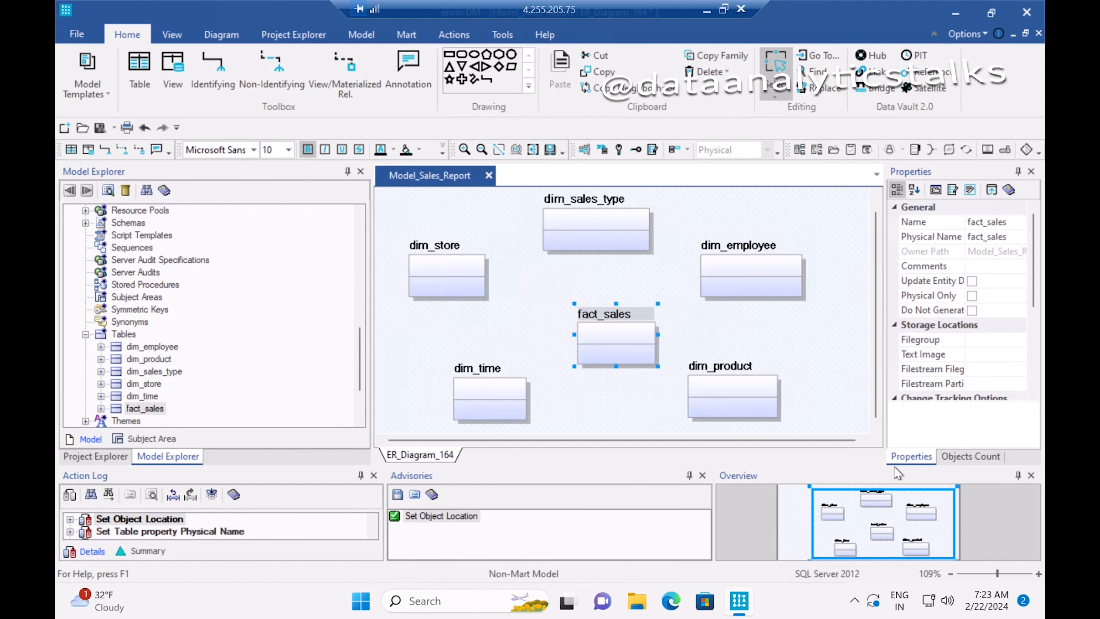
pyautogui.moveTo(997, 578)
pyautogui.mouseDown()
pyautogui.moveTo(980, 577)
pyautogui.moveTo(995, 577)
pyautogui.mouseUp()
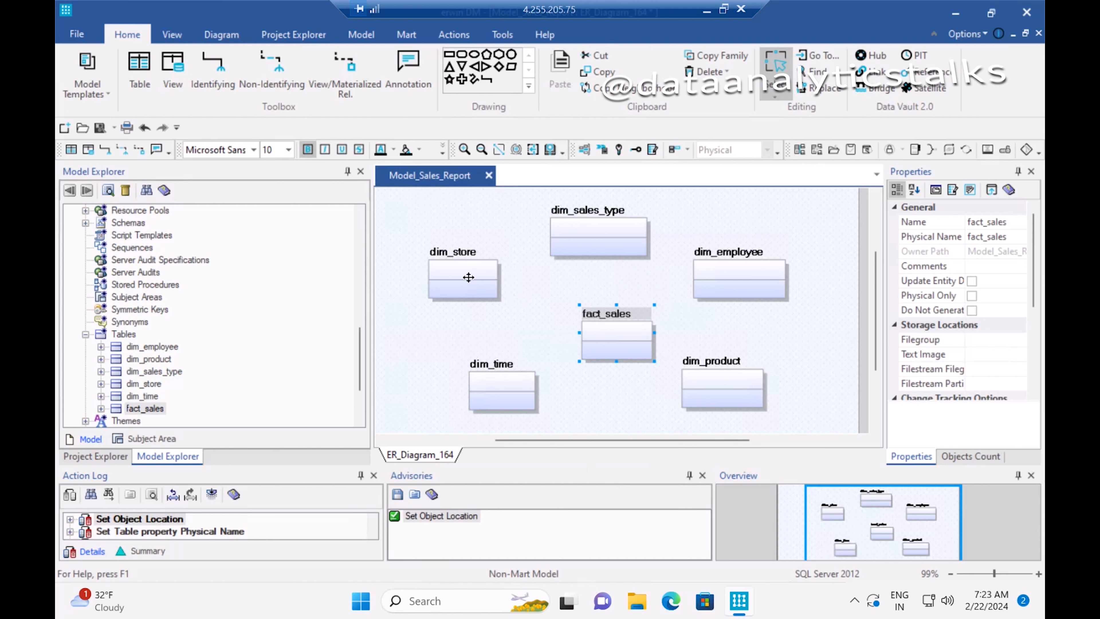
pyautogui.moveTo(603, 317); pyautogui.dragTo(598, 305)
pyautogui.moveTo(597, 222); pyautogui.dragTo(609, 207)
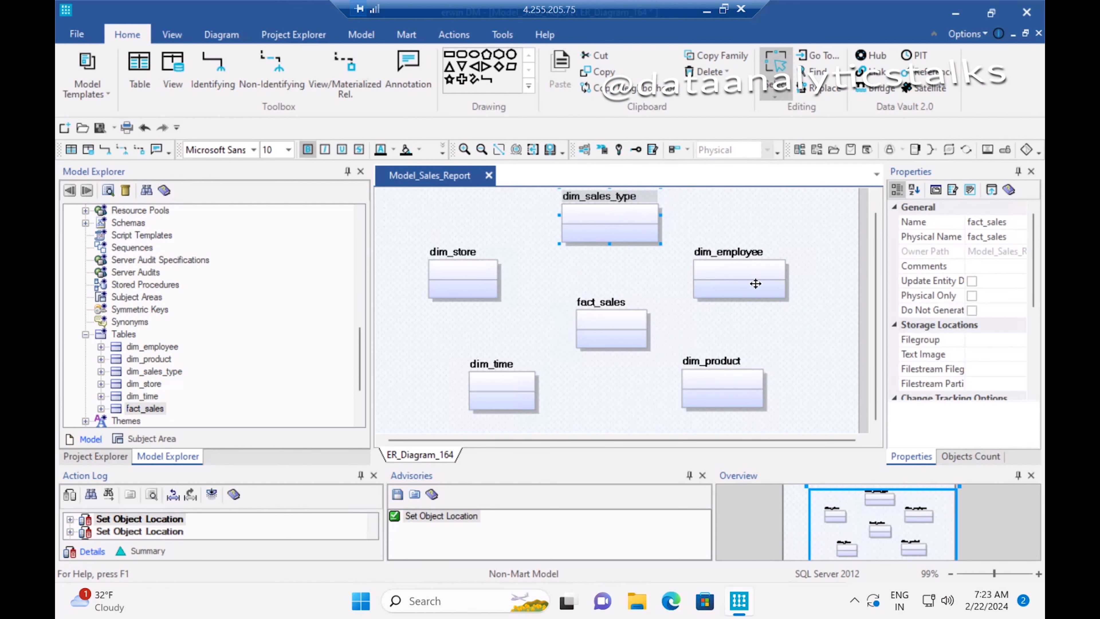
pyautogui.moveTo(735, 266); pyautogui.dragTo(785, 258)
pyautogui.moveTo(723, 363); pyautogui.dragTo(781, 346)
pyautogui.moveTo(775, 259); pyautogui.dragTo(774, 223)
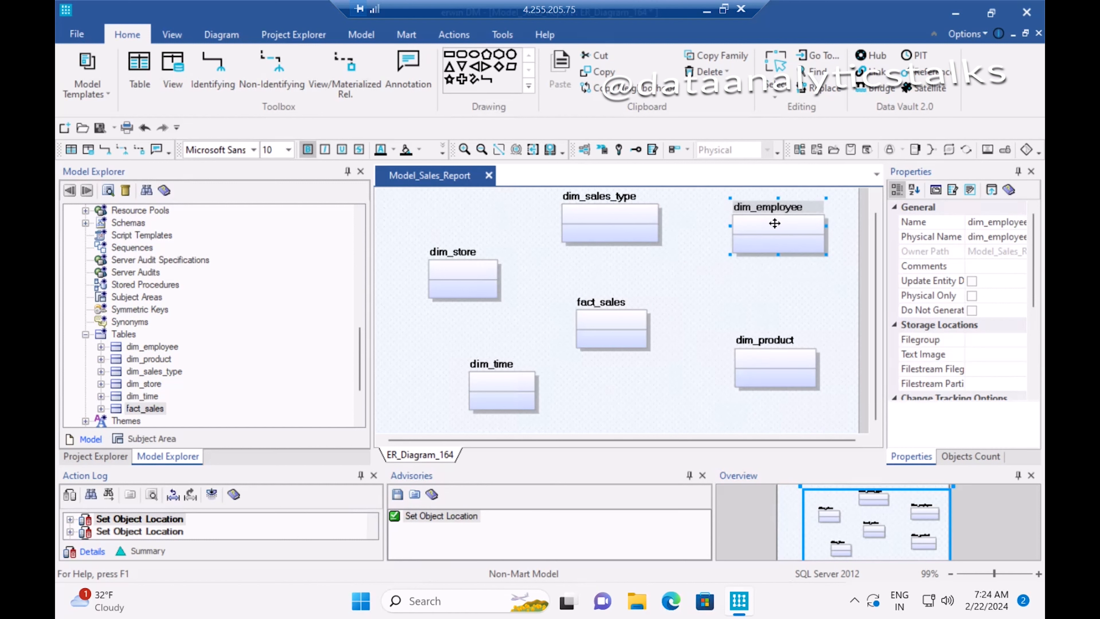
pyautogui.moveTo(464, 266); pyautogui.dragTo(447, 235)
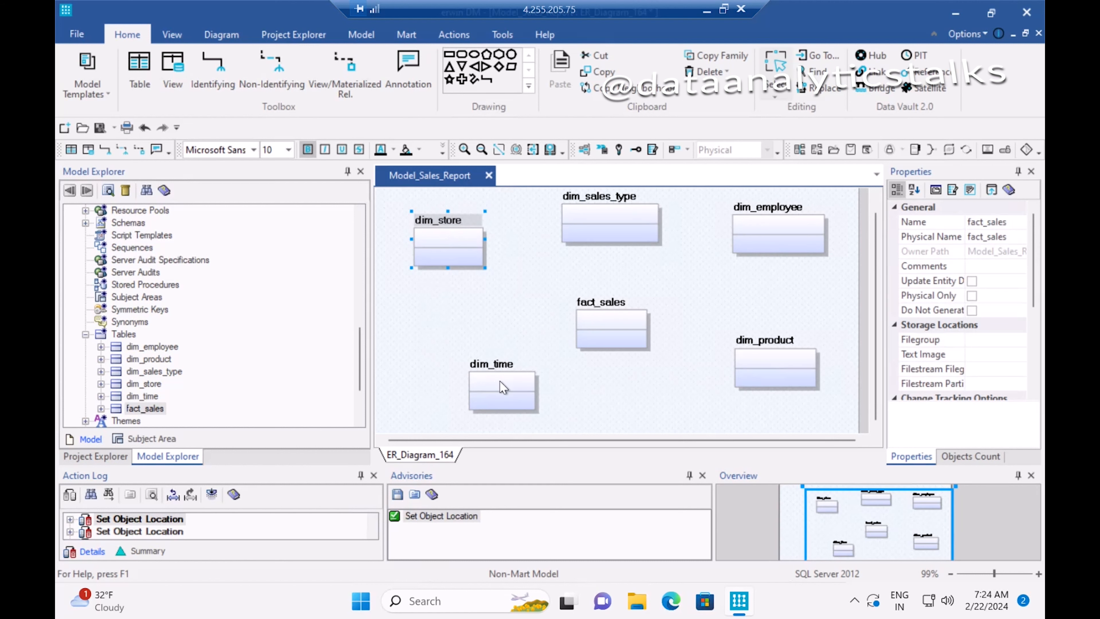
pyautogui.moveTo(503, 387); pyautogui.dragTo(464, 391)
pyautogui.moveTo(602, 334); pyautogui.dragTo(603, 319)
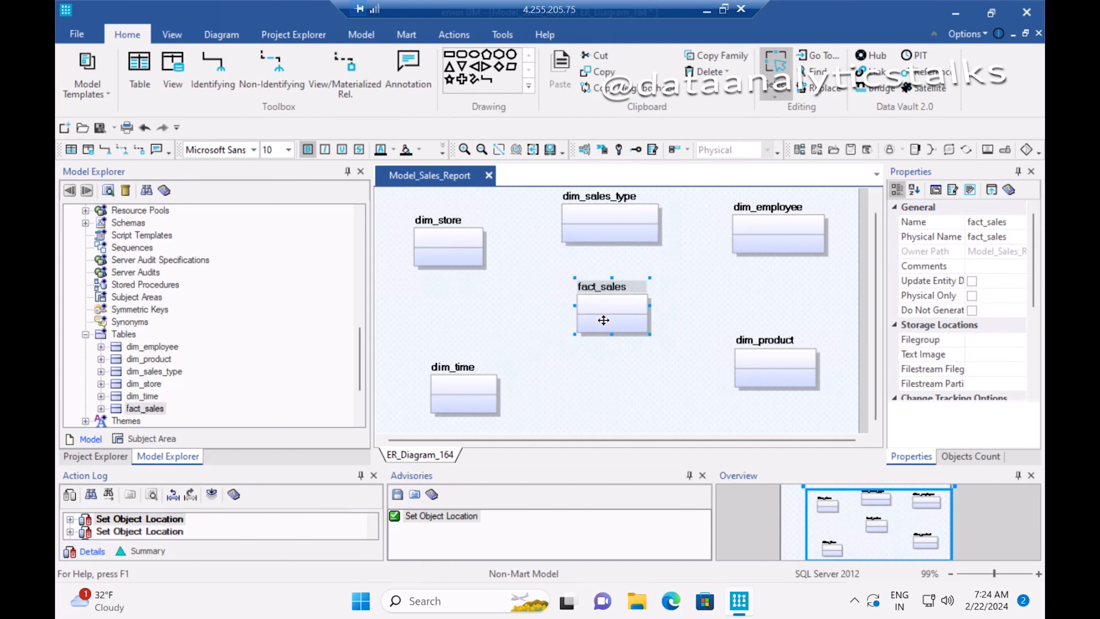
pyautogui.click(684, 327)
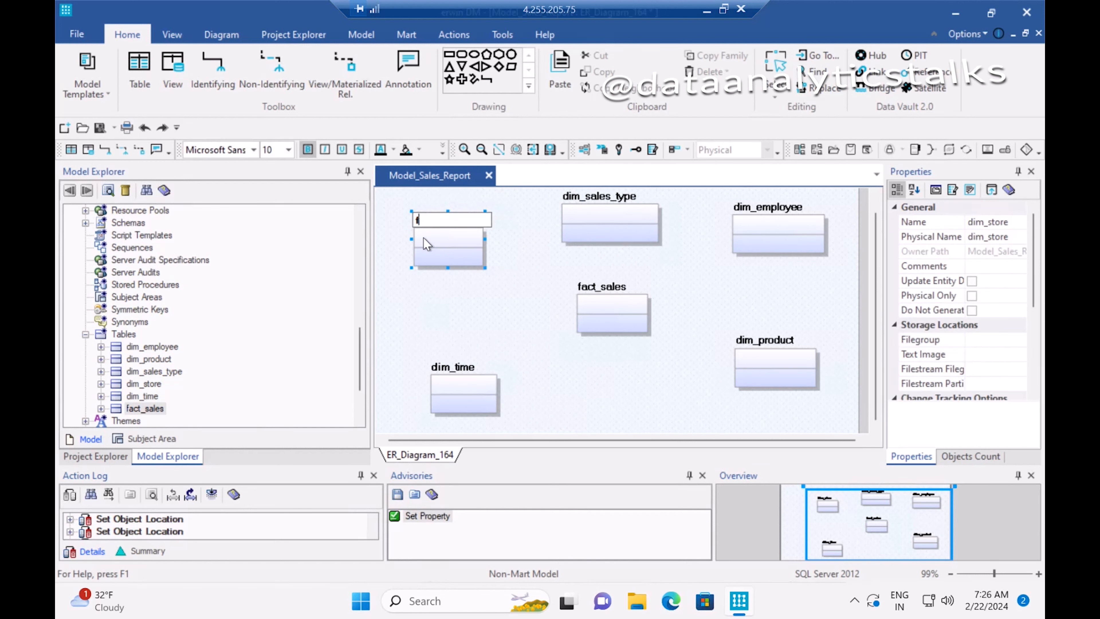
pyautogui.rightClick(430, 242)
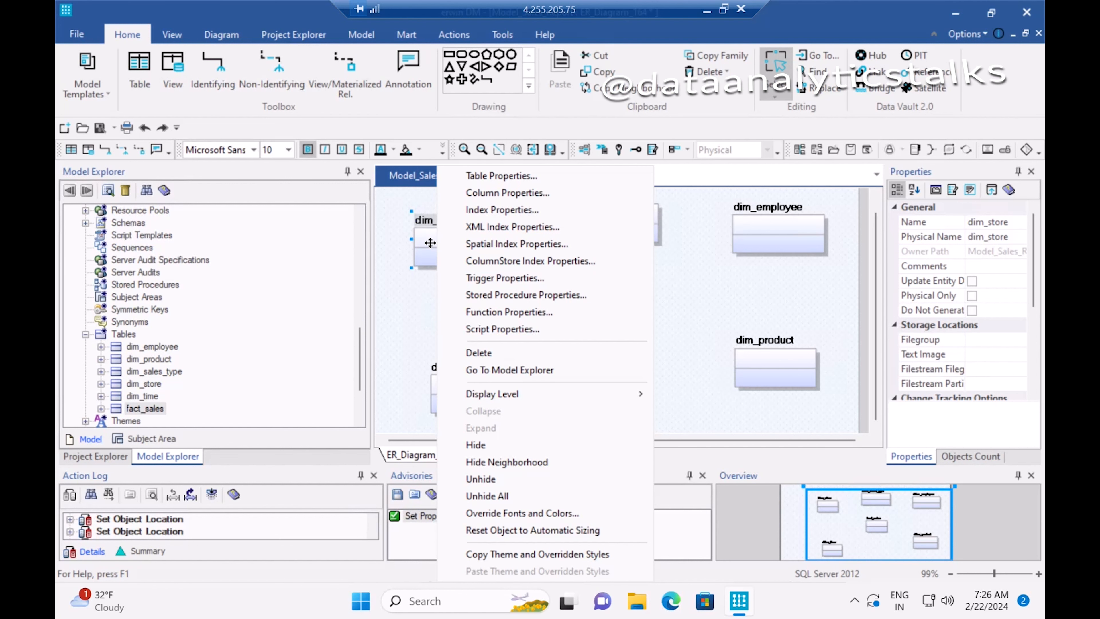
pyautogui.click(502, 193)
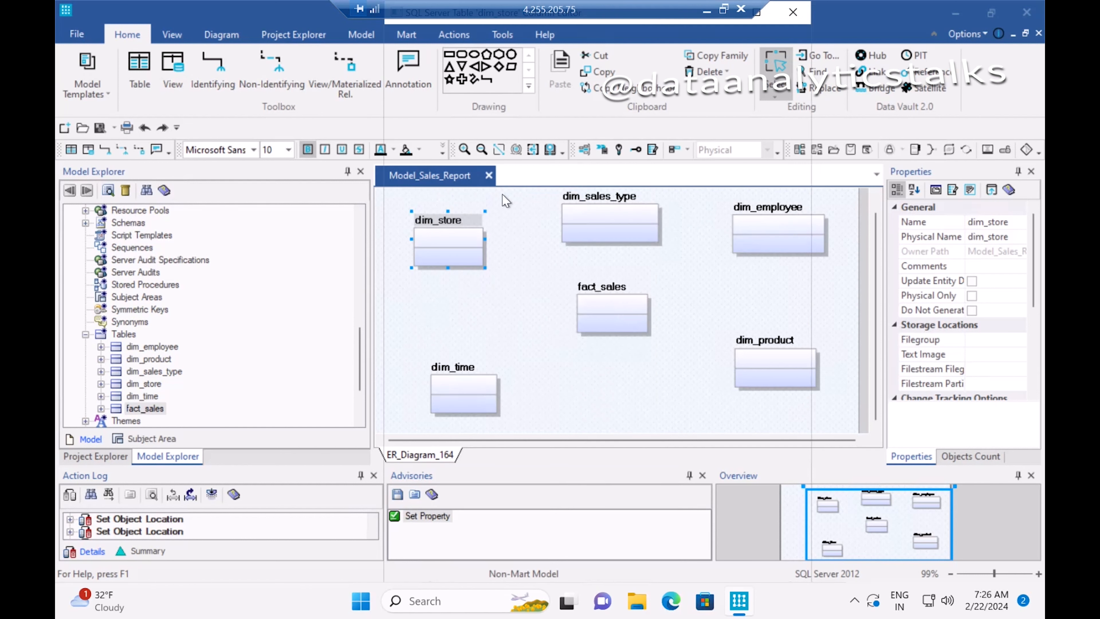
pyautogui.click(791, 13)
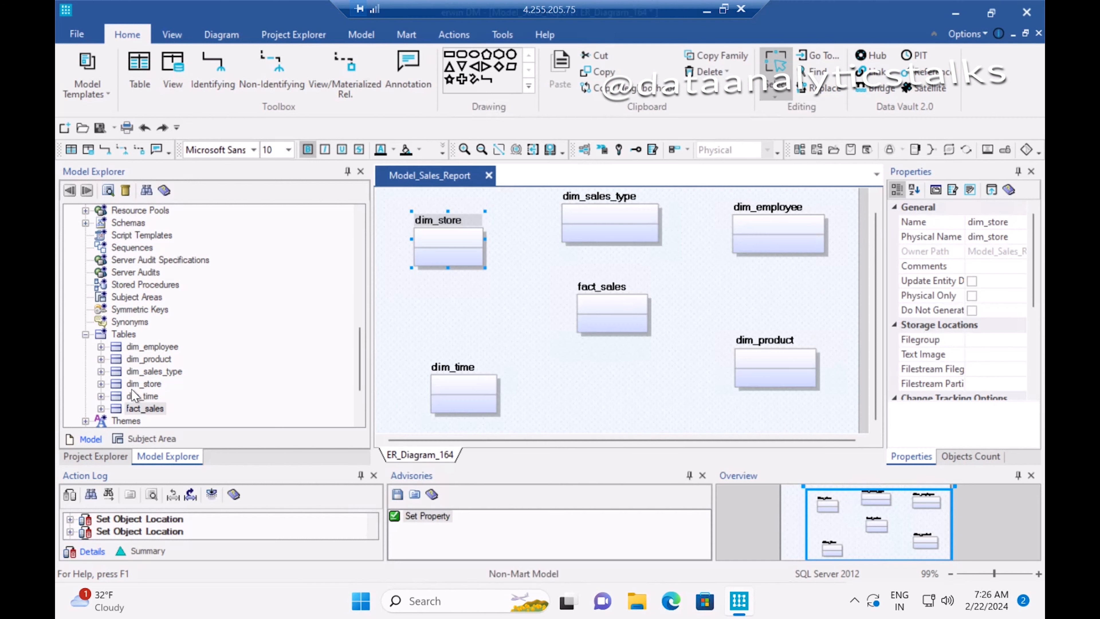
# - Add a new column named stroe_id to the dim_store table through the model tree
pyautogui.scroll(-2, 122, 409)
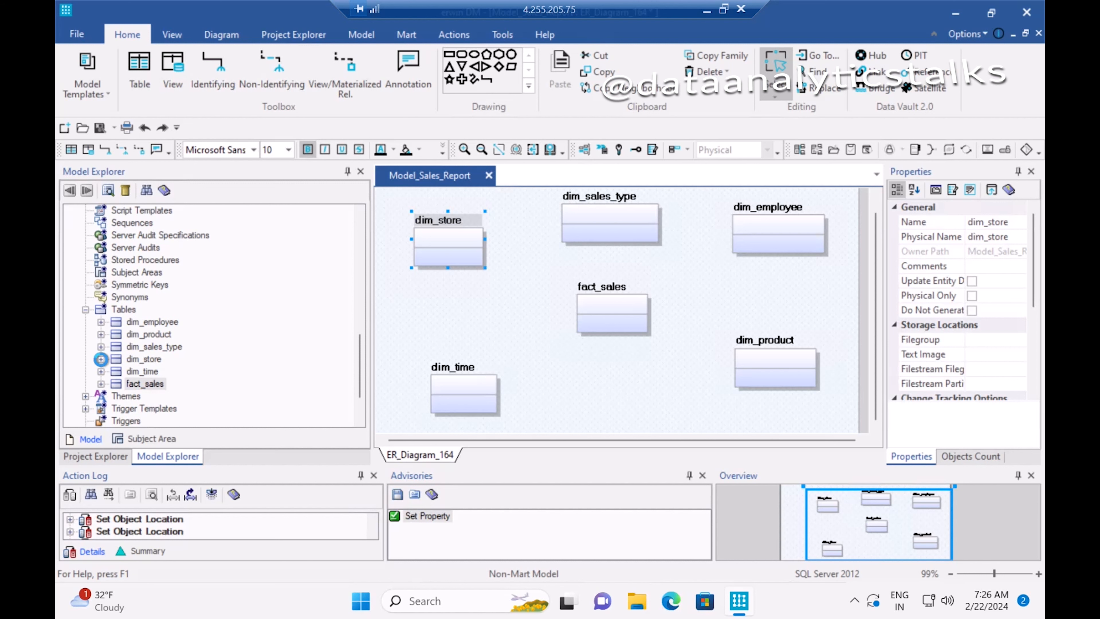
pyautogui.click(101, 358)
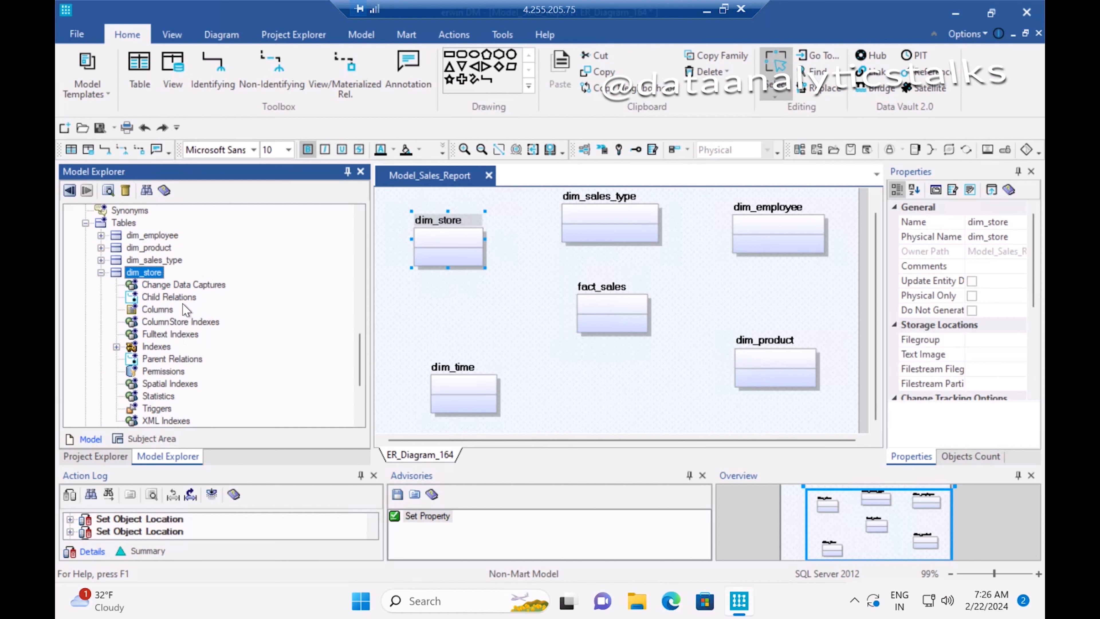
pyautogui.rightClick(162, 311)
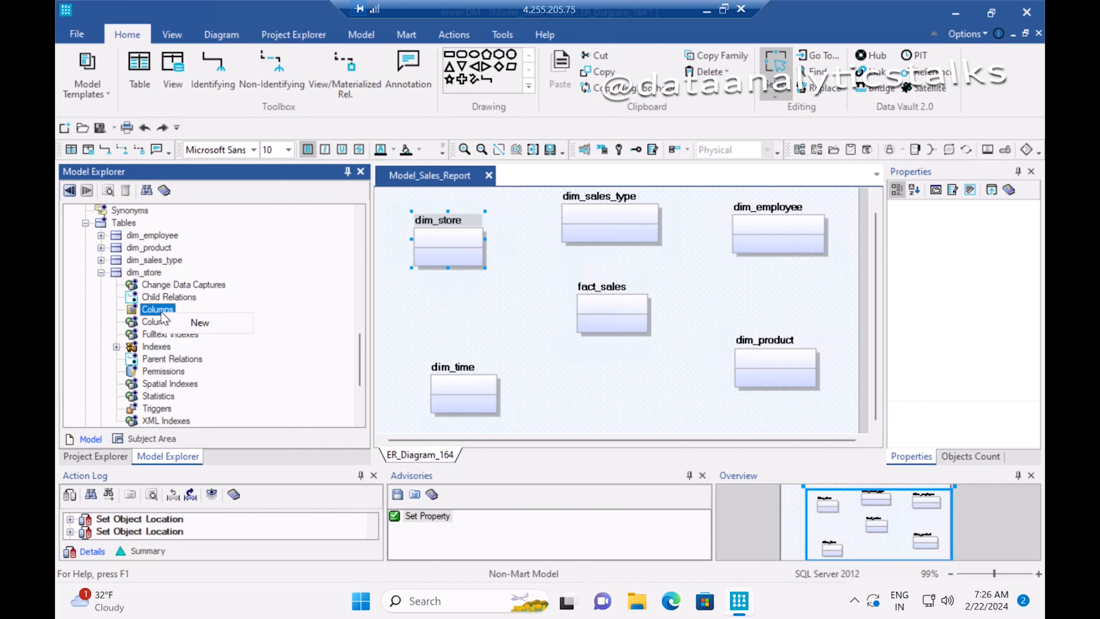
pyautogui.click(197, 321)
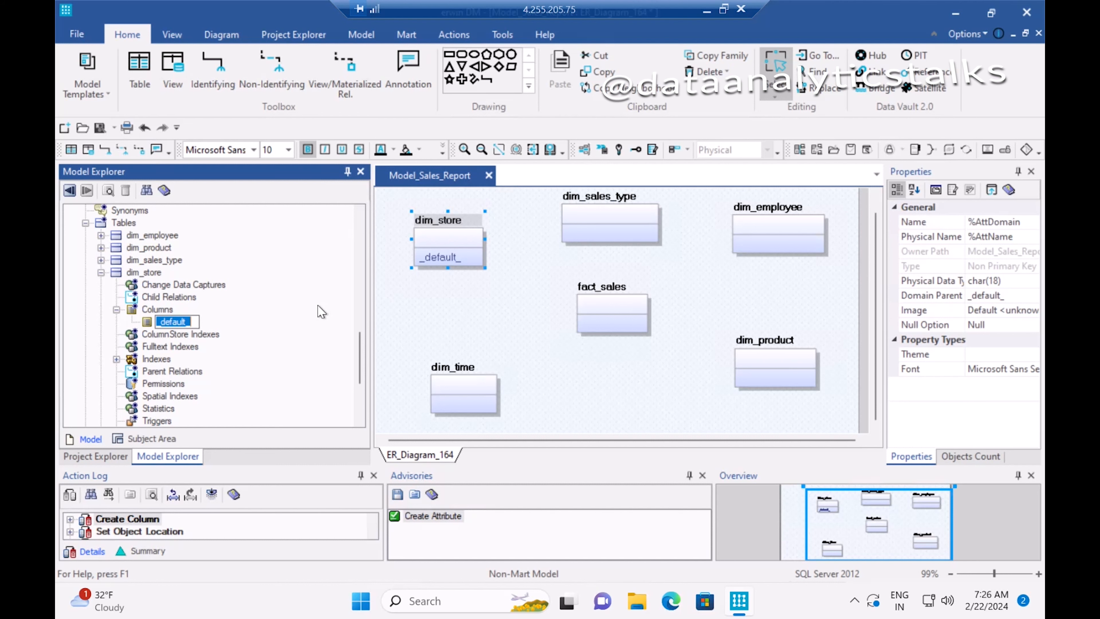
pyautogui.write('stroe_id')
pyautogui.press('Return')
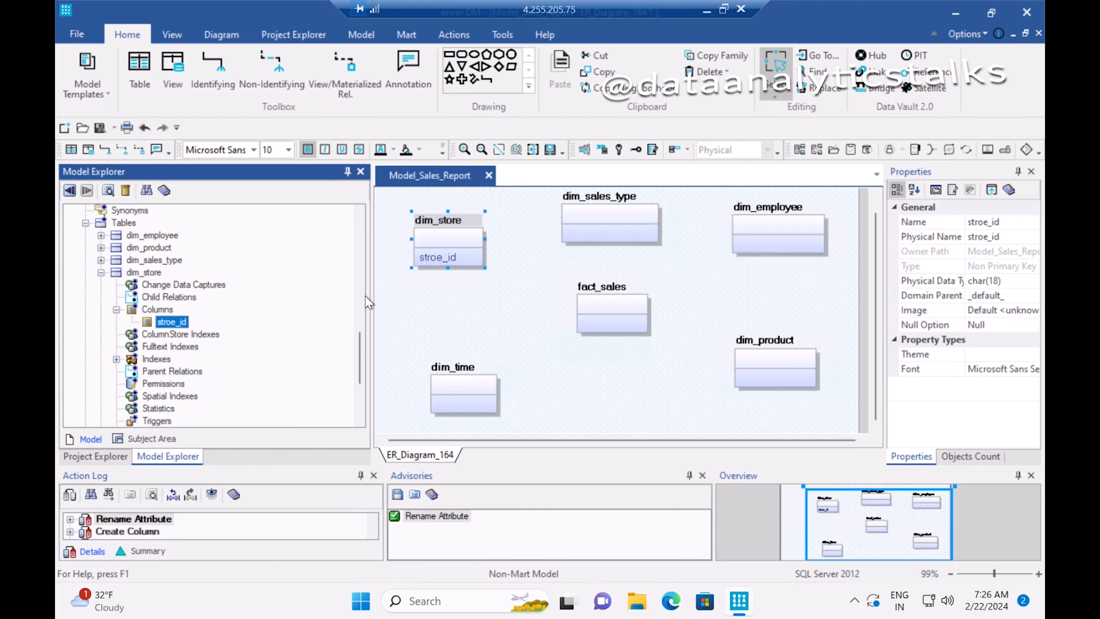
# - Set the physical data type of the stroe_id column in the dim_store table to int
pyautogui.rightClick(441, 257)
pyautogui.click(506, 196)
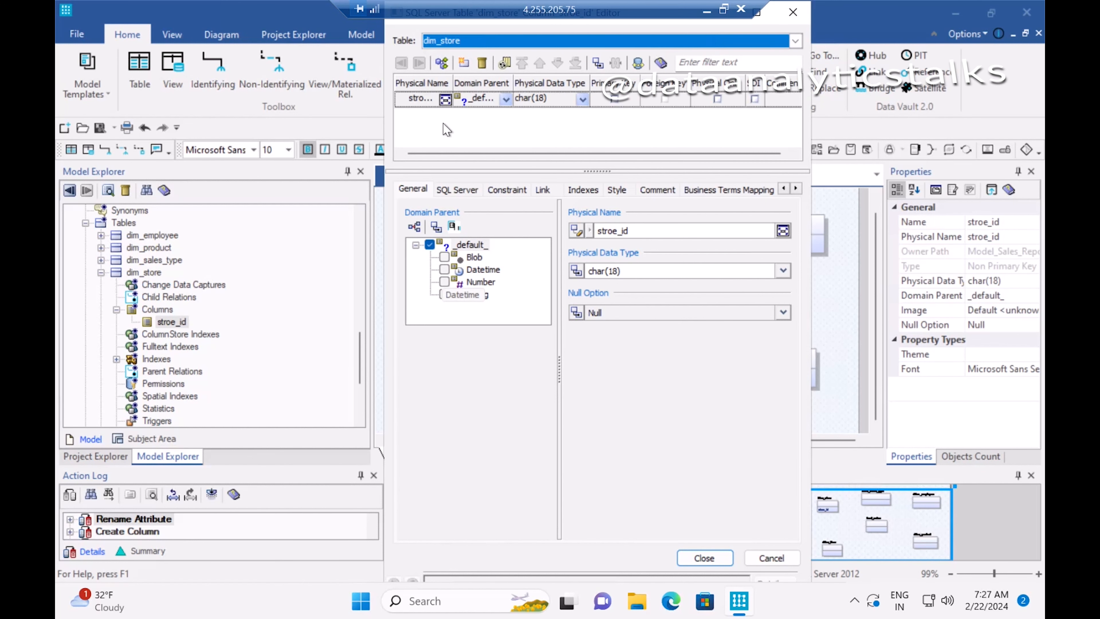
pyautogui.click(412, 101)
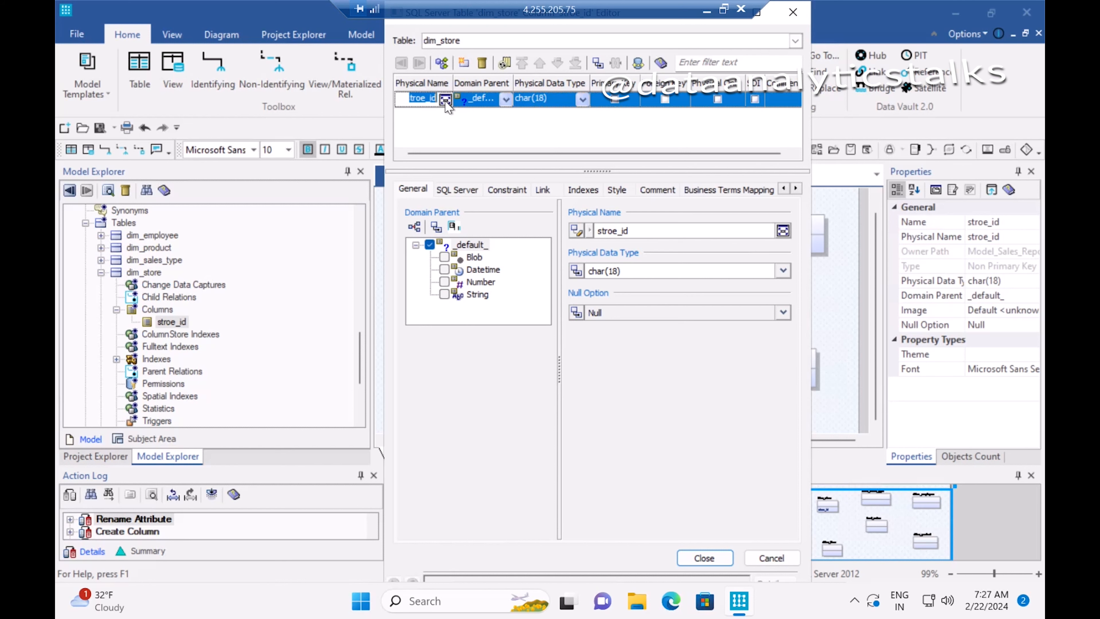
pyautogui.click(582, 99)
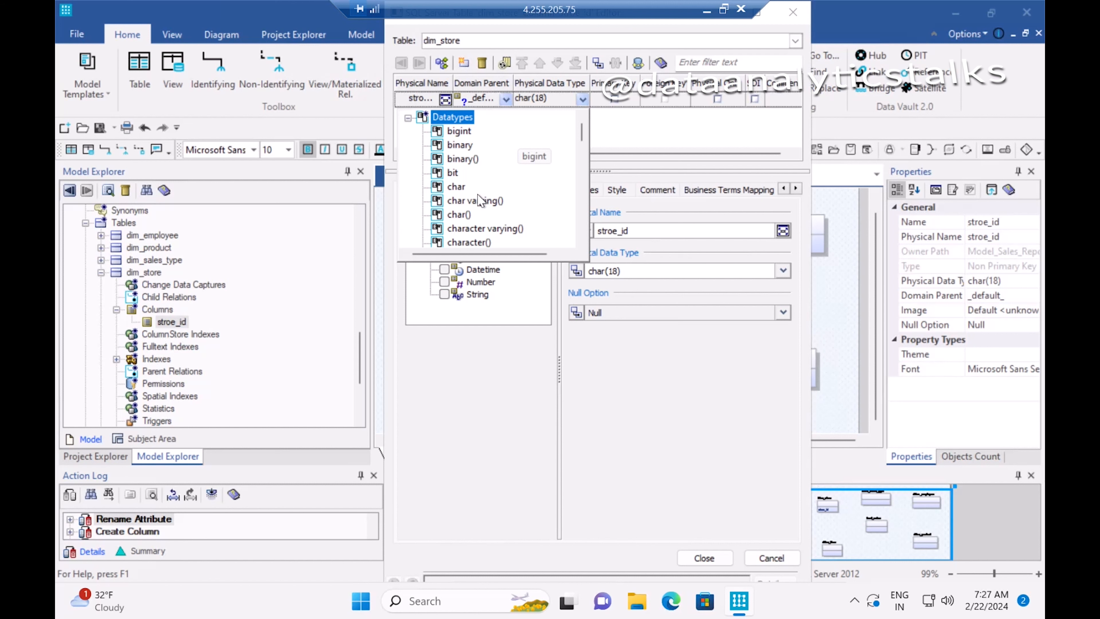
pyautogui.scroll(-5, 477, 196)
pyautogui.scroll(-3, 480, 200)
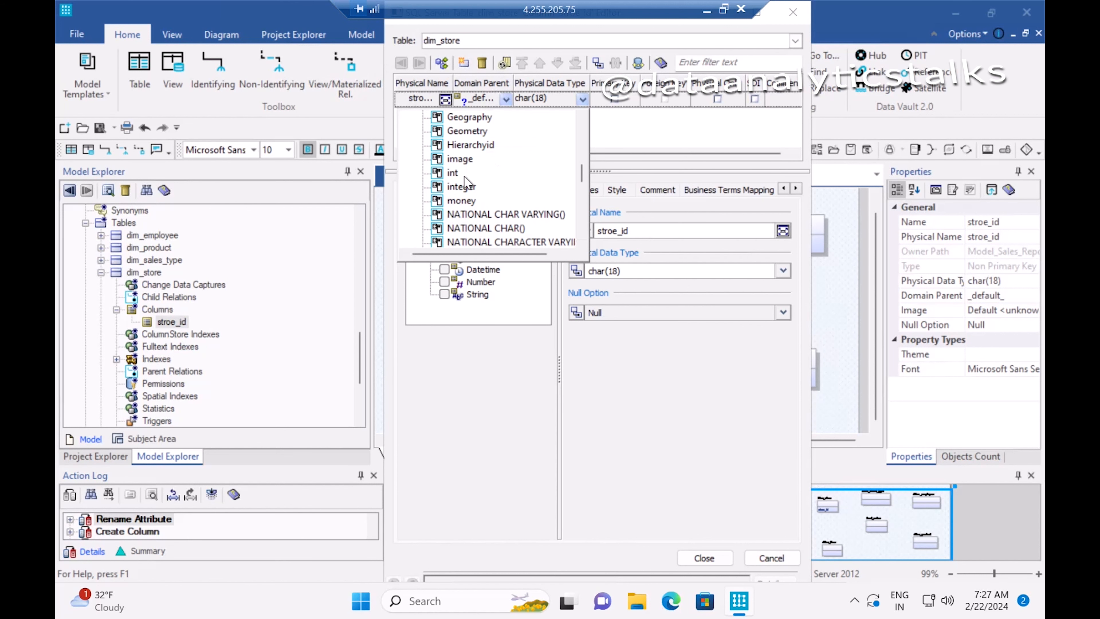
pyautogui.click(454, 172)
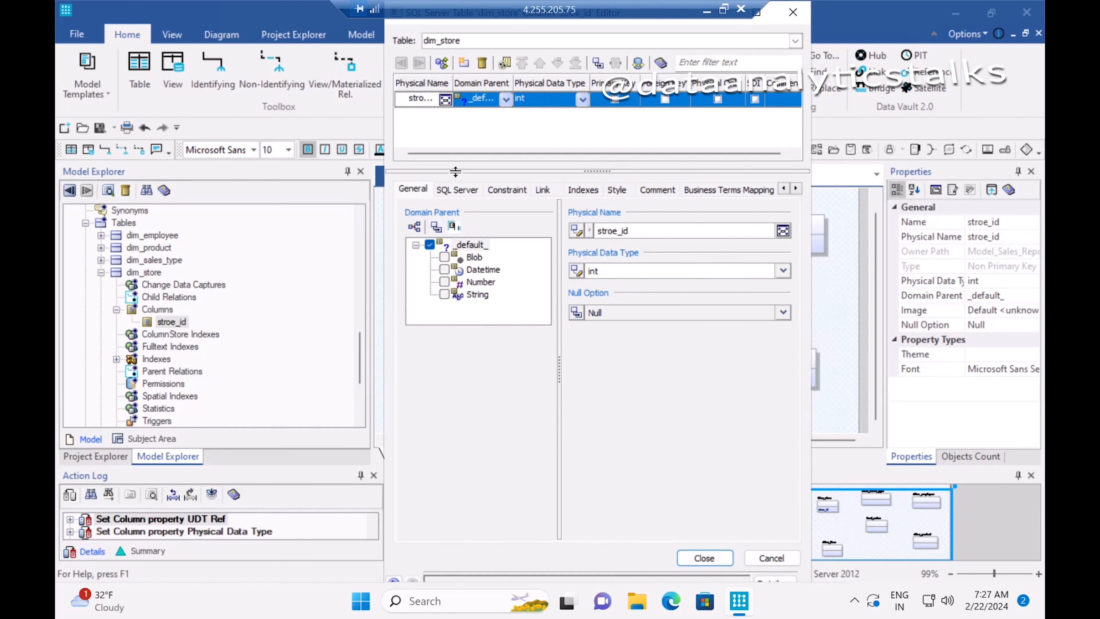
# - Mark stroe_id as the primary key of dim_store and close the column editor
pyautogui.doubleClick(452, 83)
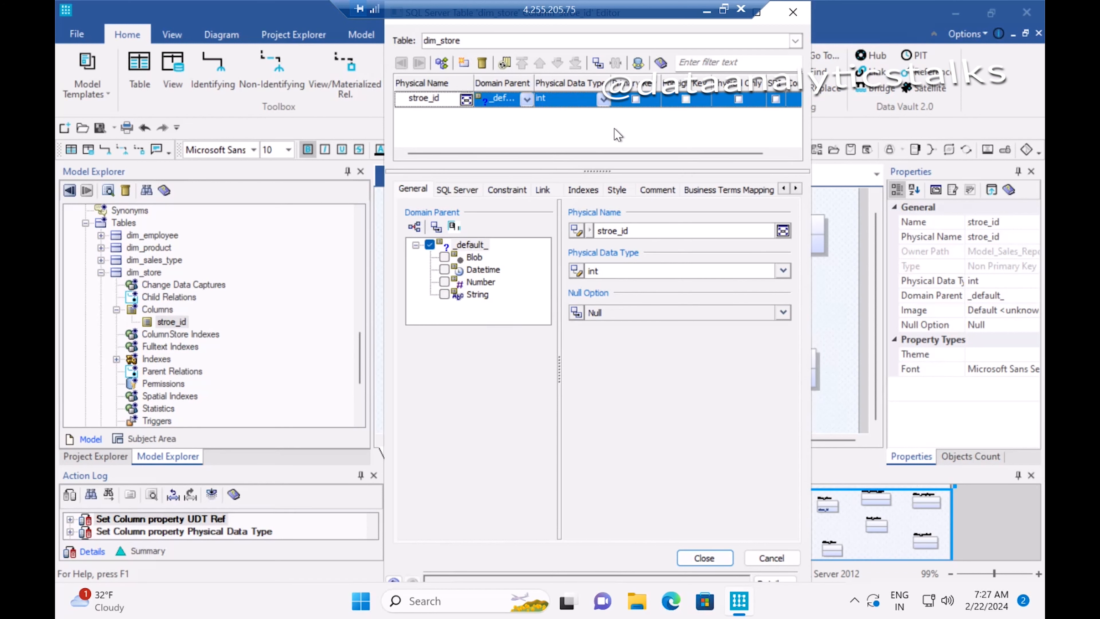
pyautogui.click(636, 100)
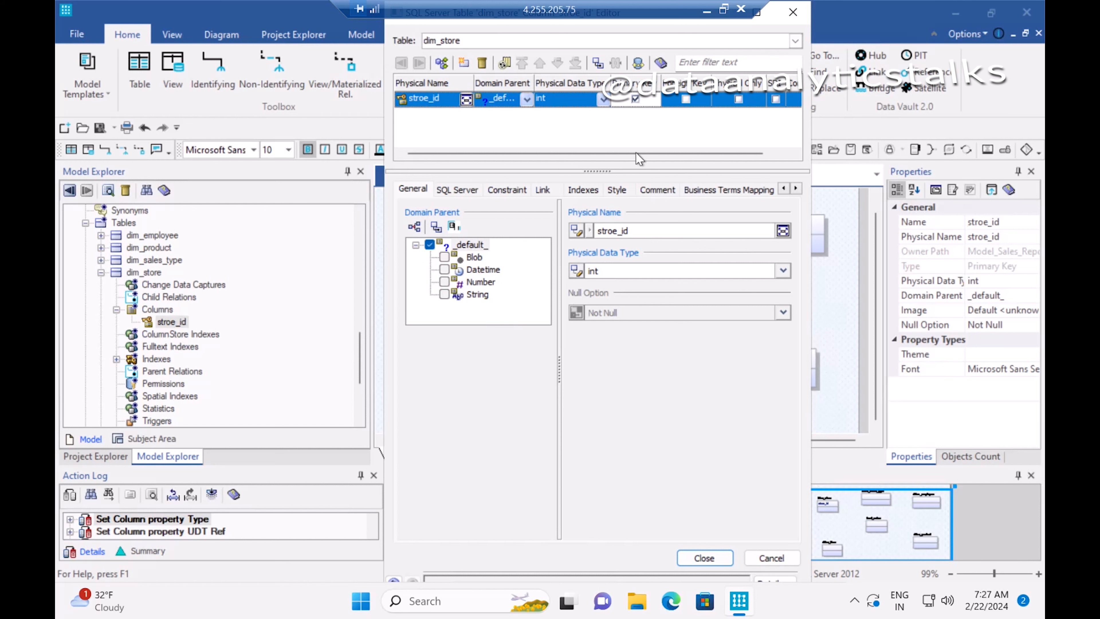
pyautogui.click(703, 558)
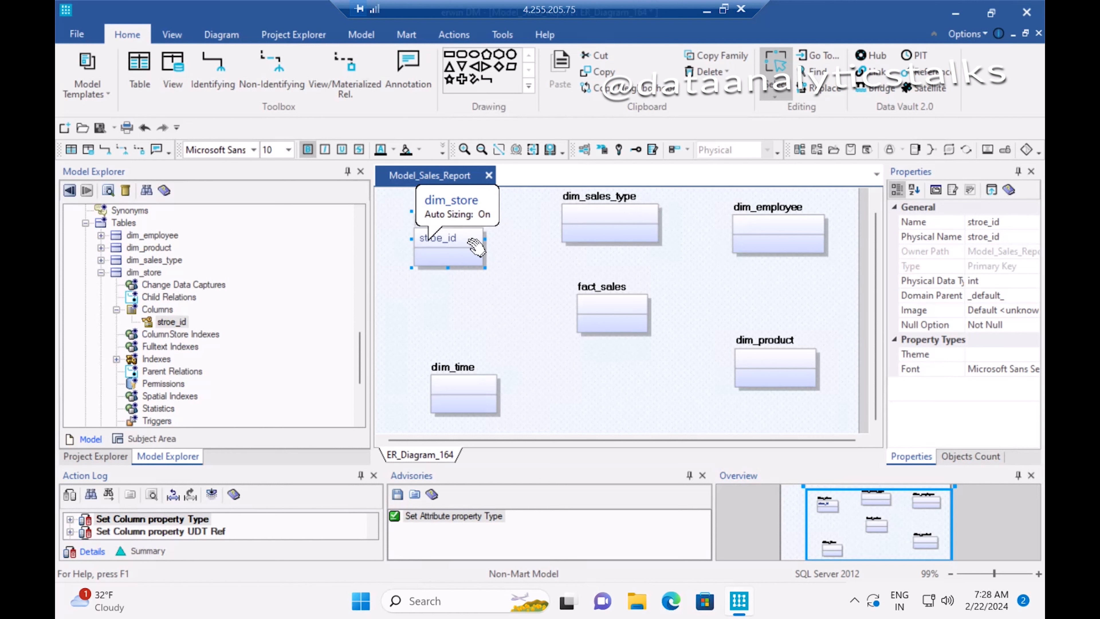
# - Add a second column named strore_address to the dim_store table in its column properties
pyautogui.rightClick(458, 253)
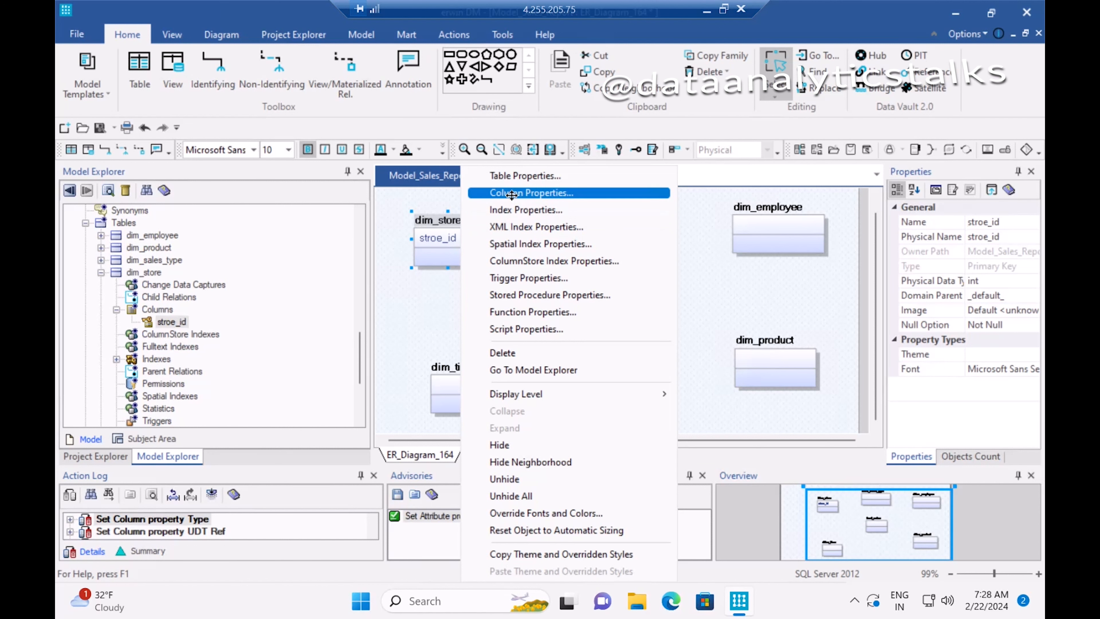
pyautogui.click(511, 195)
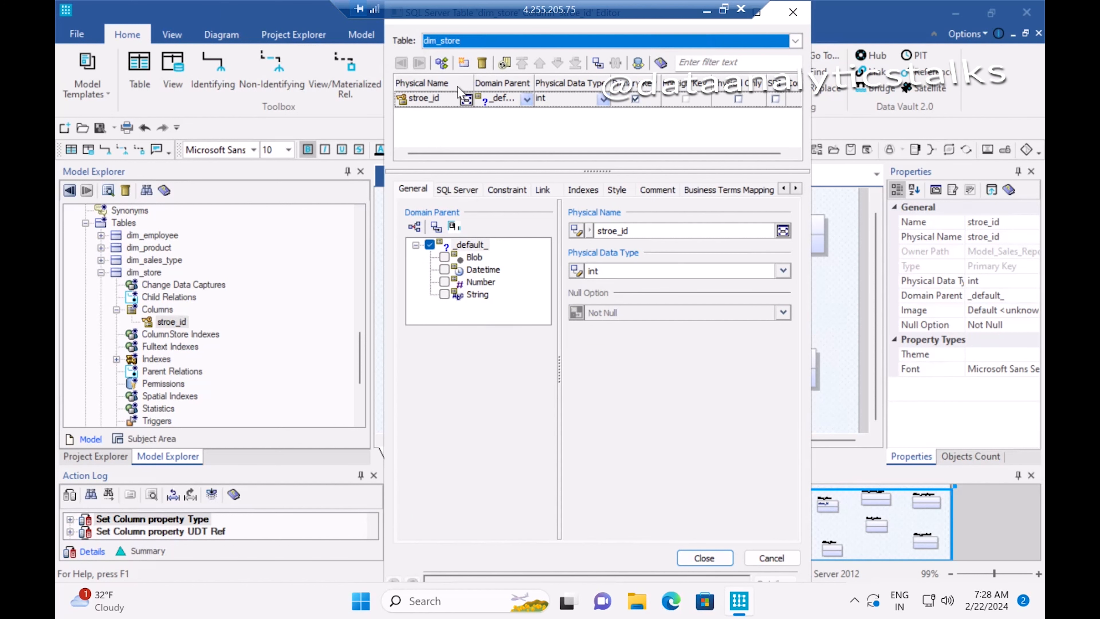
pyautogui.click(465, 63)
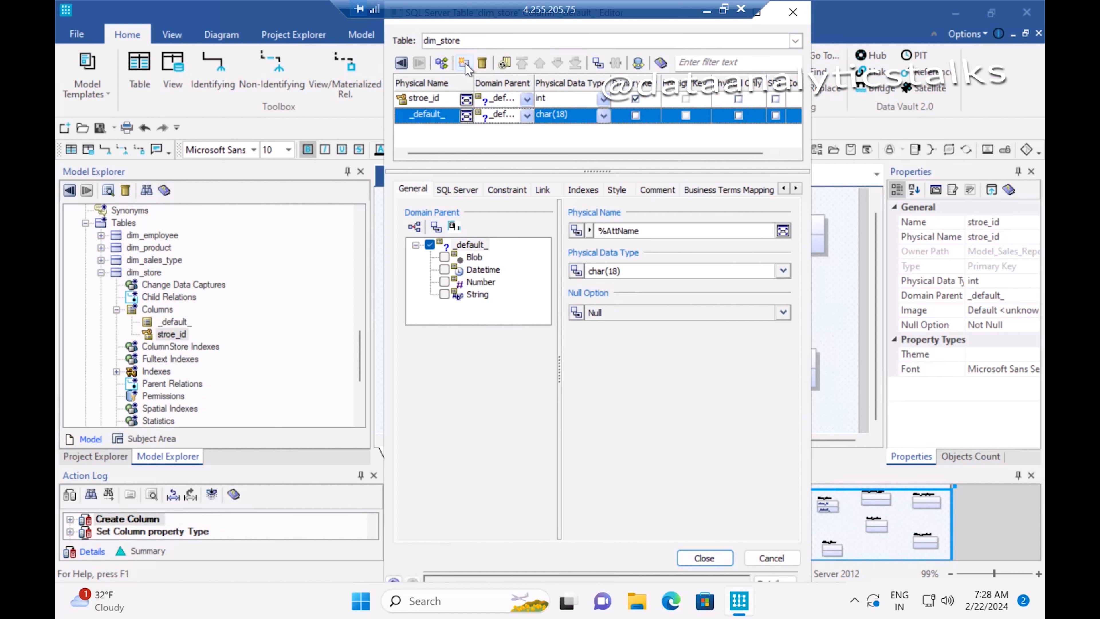
pyautogui.click(447, 115)
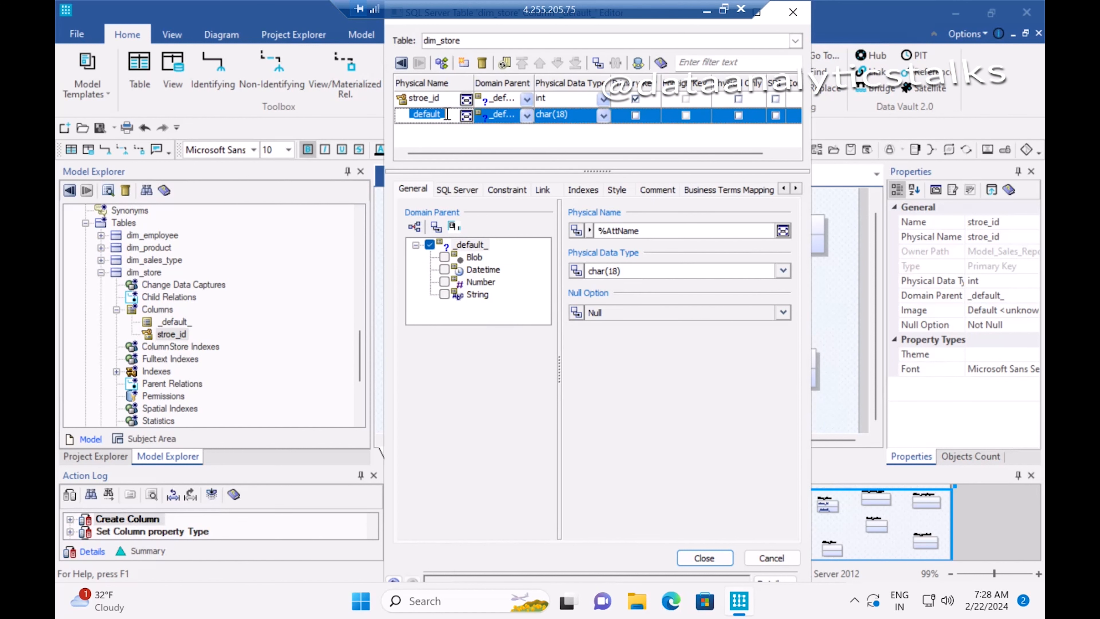
pyautogui.write('store_address')
# - Set the physical data type of the strore_address column to varchar(200)
pyautogui.click(602, 114)
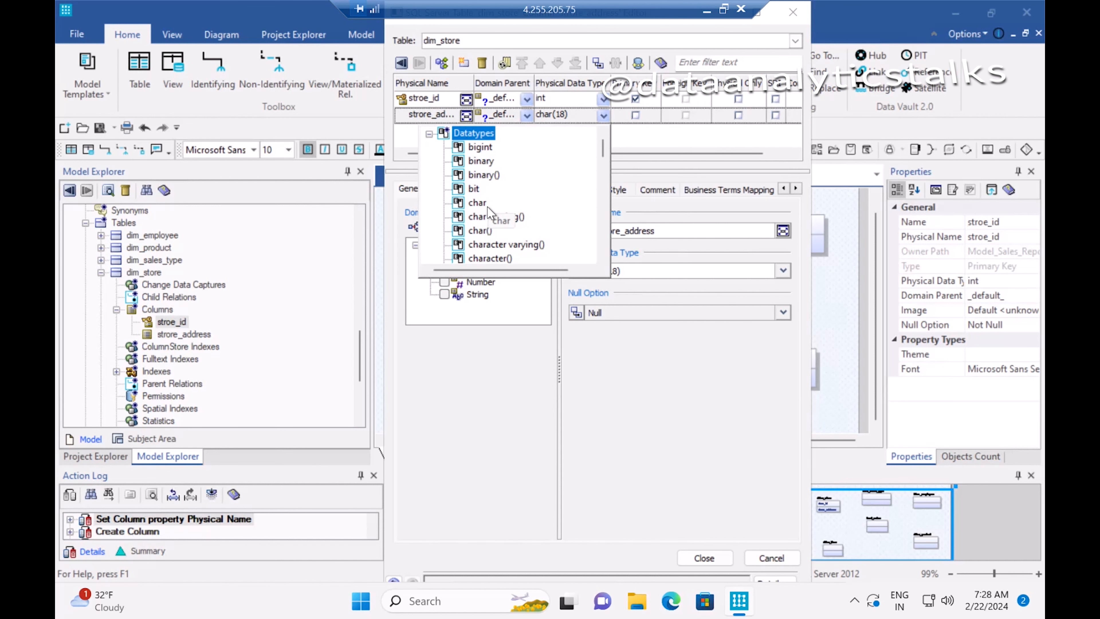
pyautogui.scroll(-10, 500, 174)
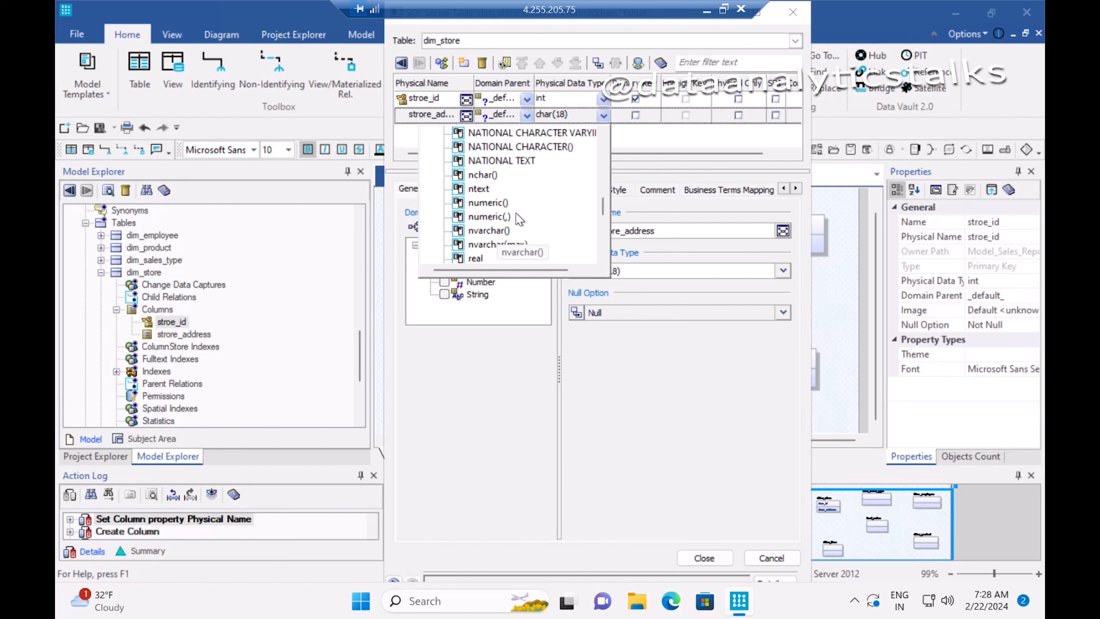
pyautogui.scroll(-3, 516, 213)
pyautogui.scroll(-3, 518, 212)
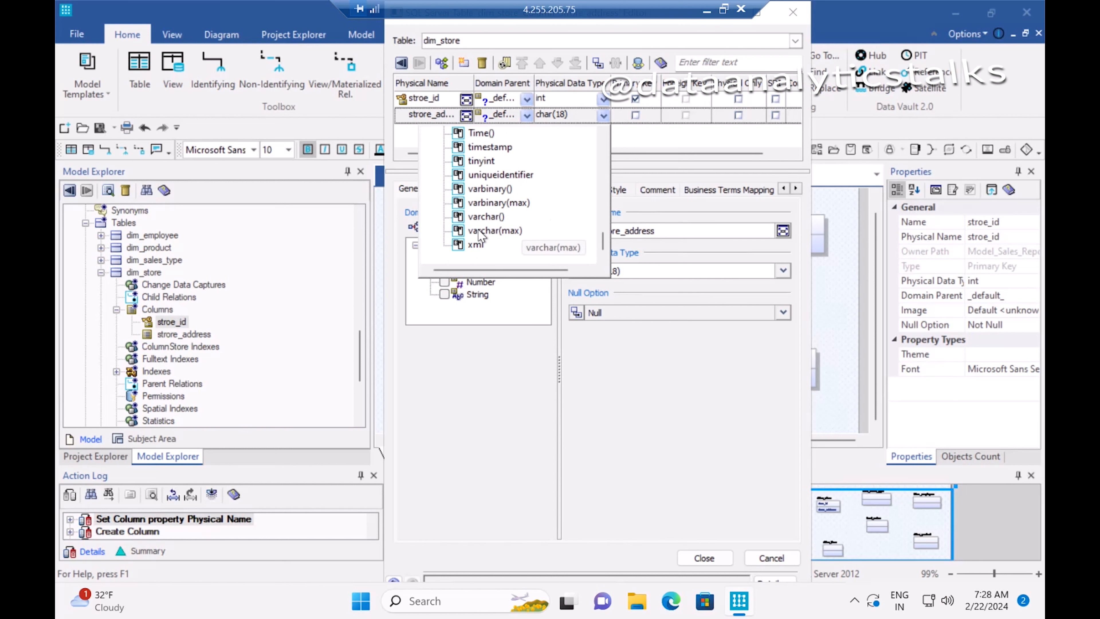
pyautogui.click(459, 217)
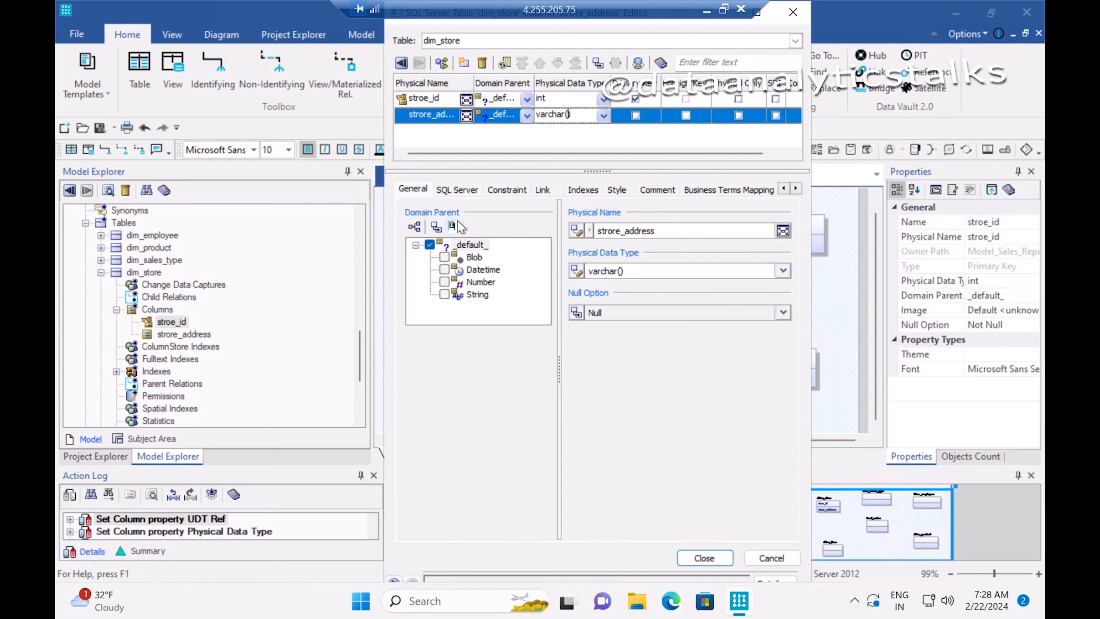
pyautogui.click(571, 115)
pyautogui.write('200')
pyautogui.press('Return')
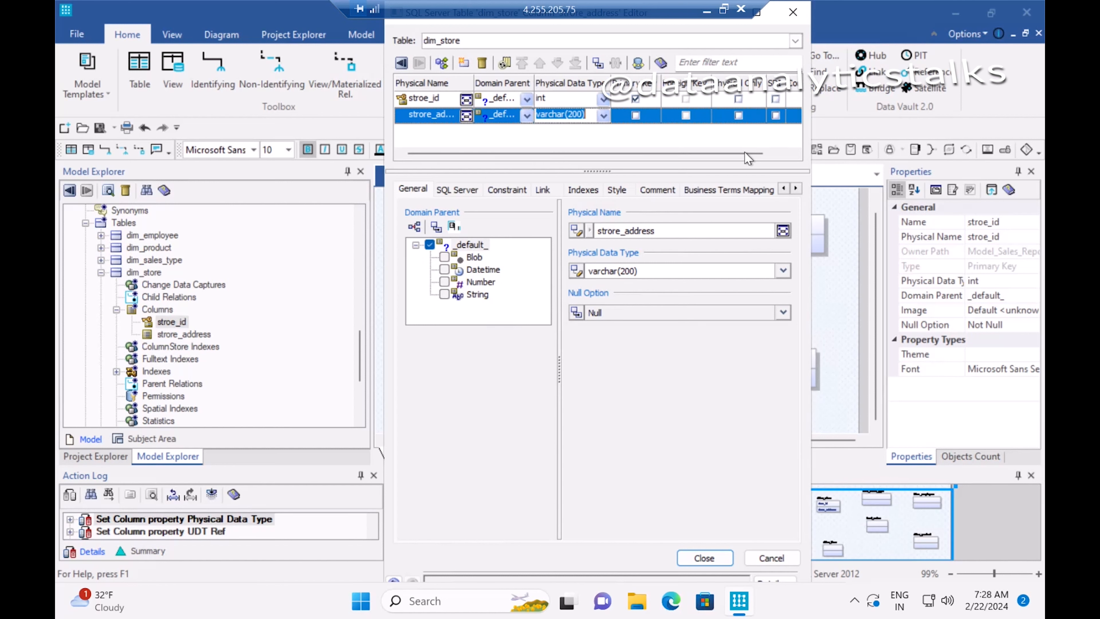
pyautogui.click(793, 154)
pyautogui.moveTo(555, 155); pyautogui.dragTo(505, 156)
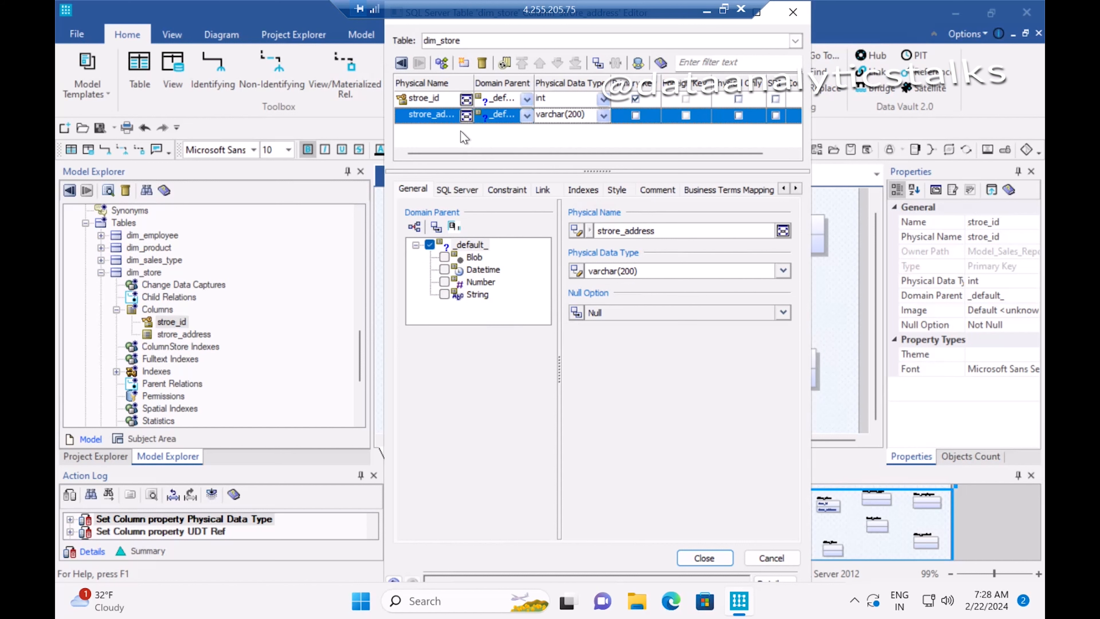
# - Add two more columns named city and region to the dim_store table
pyautogui.click(464, 62)
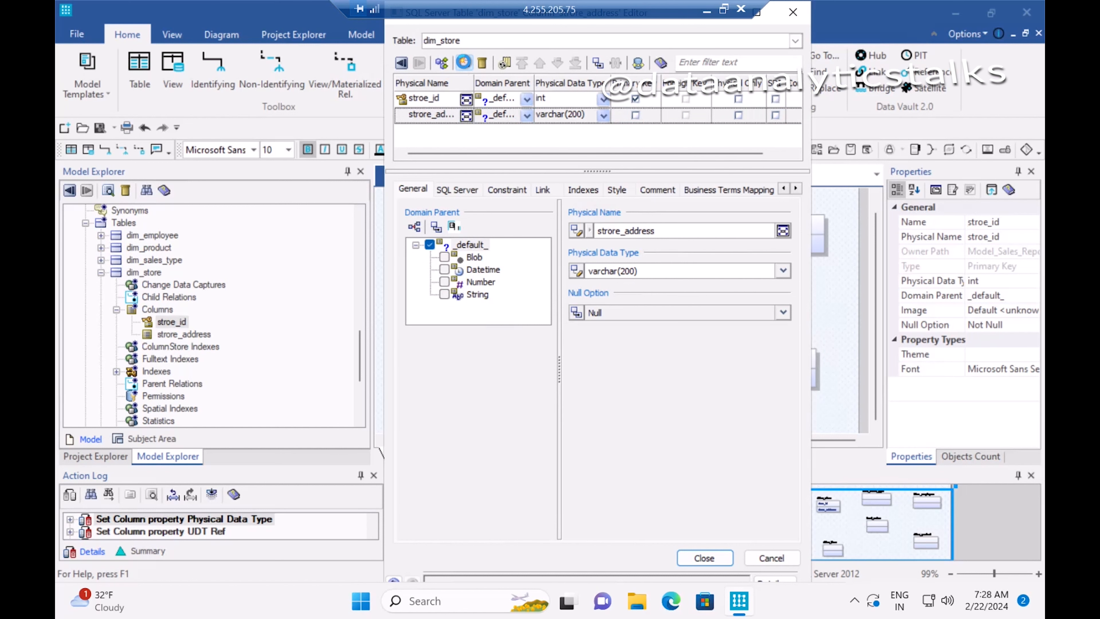
pyautogui.doubleClick(438, 133)
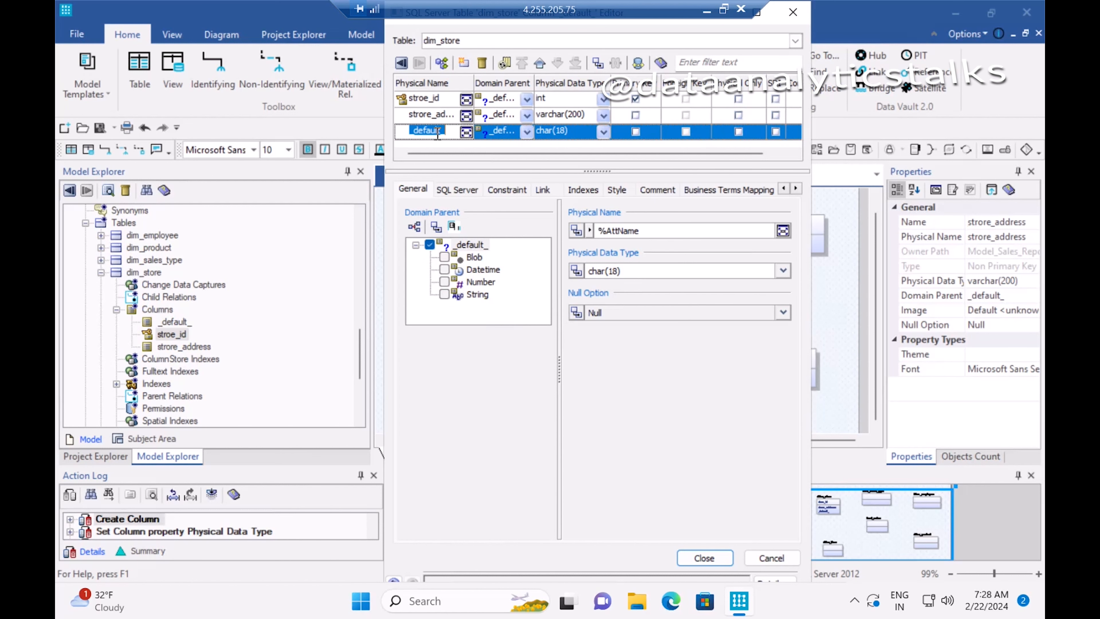
pyautogui.write('ciy')
pyautogui.write('y')
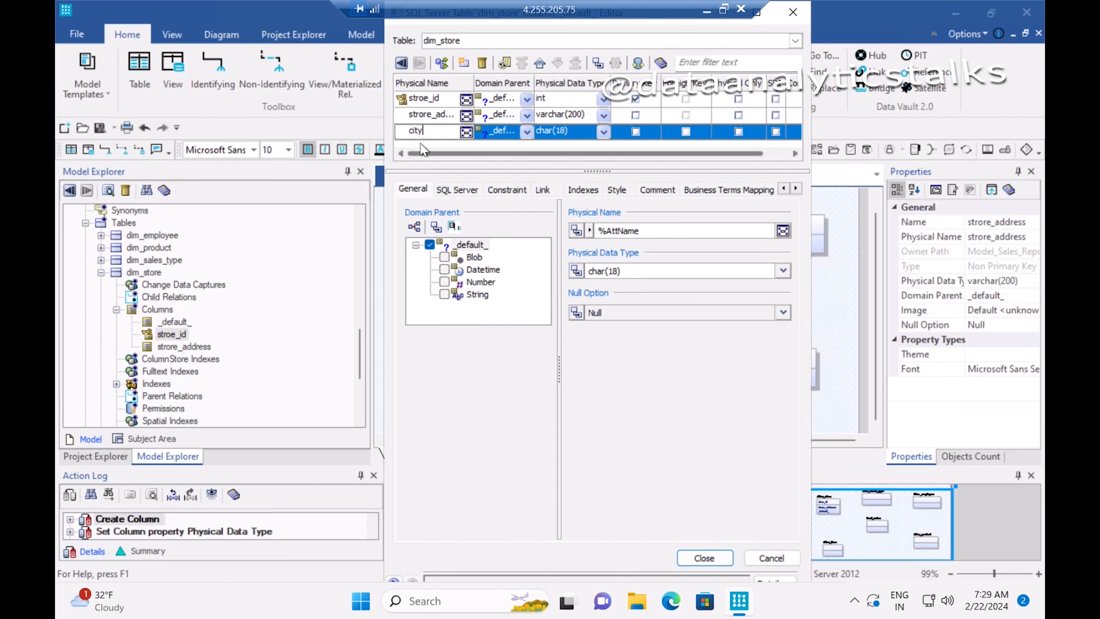
pyautogui.press('Return')
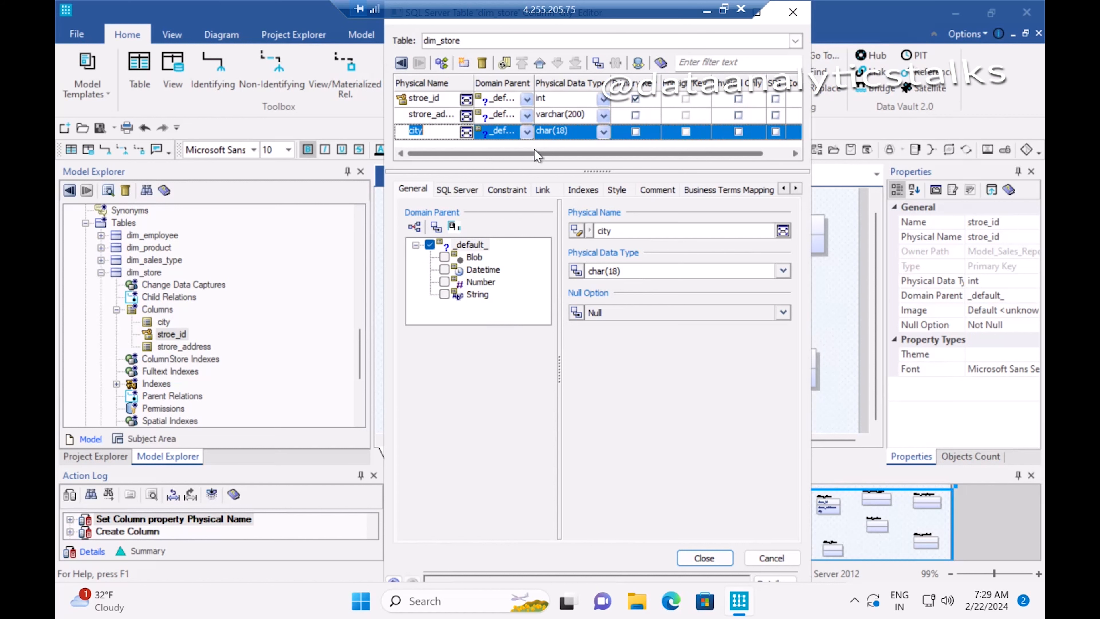
pyautogui.press('Return')
pyautogui.click(435, 131)
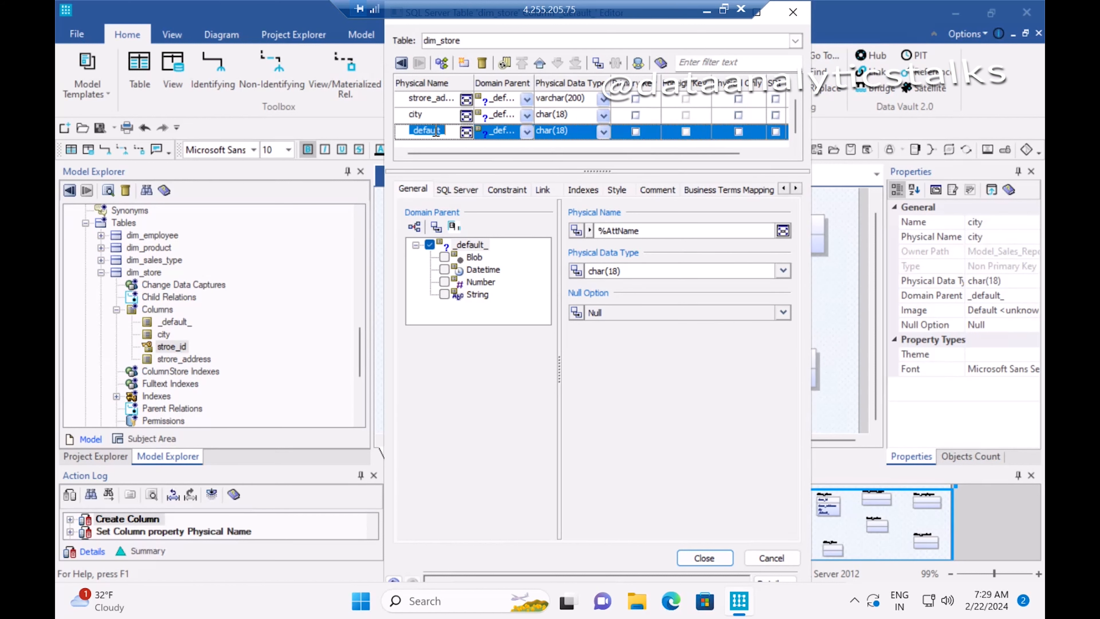
pyautogui.write('region')
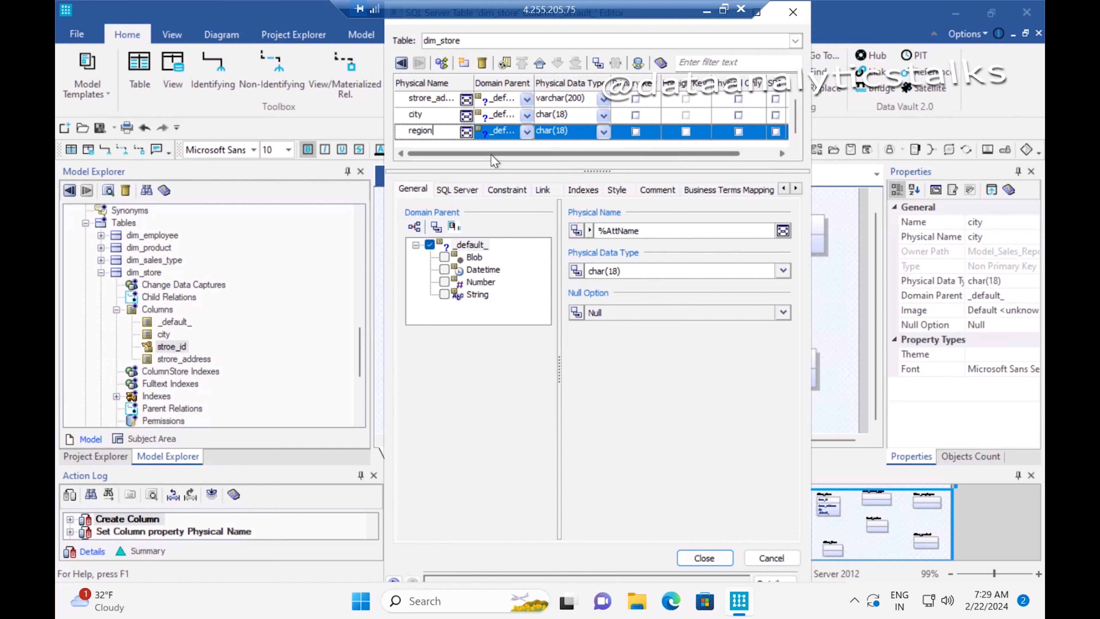
# - Add the columns state and country to the dim_store table, keeping their default data type
pyautogui.press('Return')
pyautogui.write('sta')
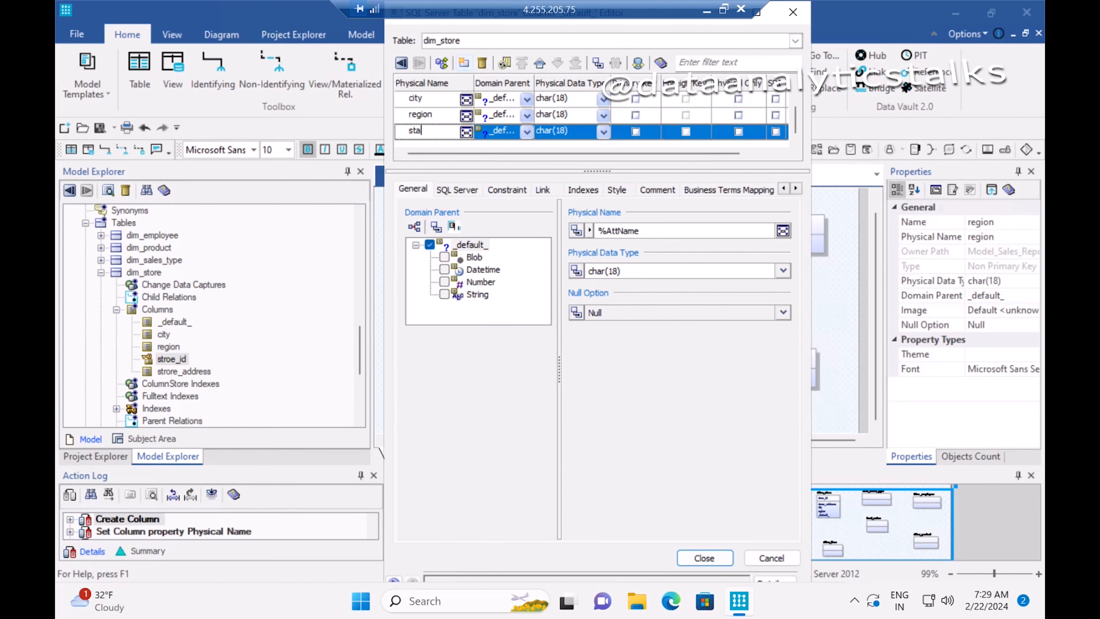
pyautogui.write('rte')
pyautogui.click(463, 64)
pyautogui.write('country')
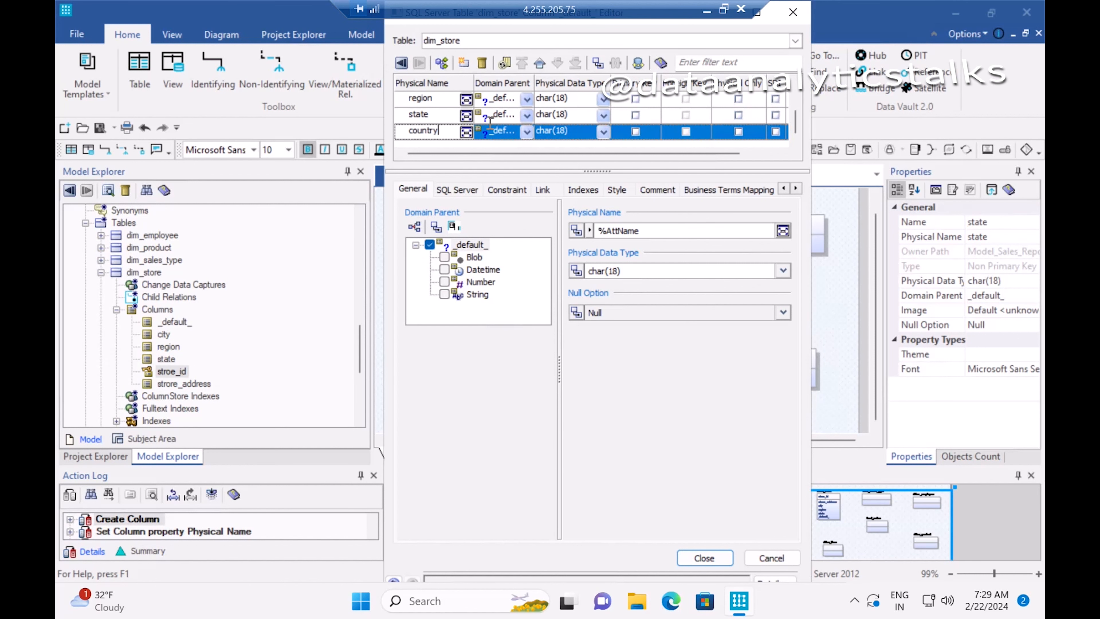
pyautogui.click(519, 43)
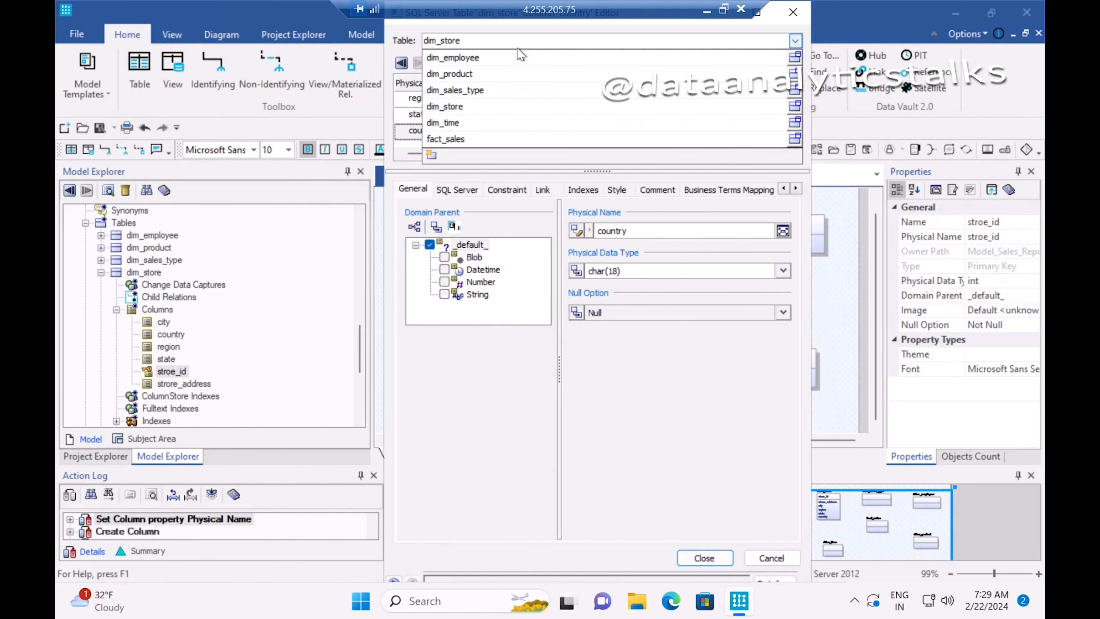
pyautogui.click(399, 149)
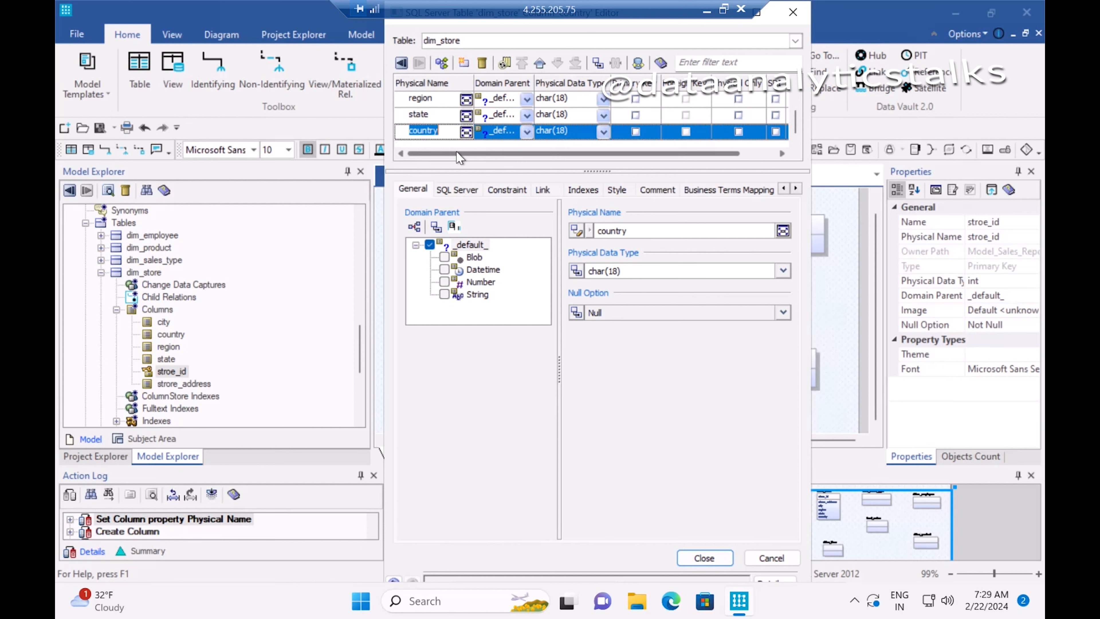
# - Close the dim_store column editor and shift the dim_store table slightly to the right on the diagram
pyautogui.moveTo(455, 152); pyautogui.dragTo(524, 150)
pyautogui.click(412, 154)
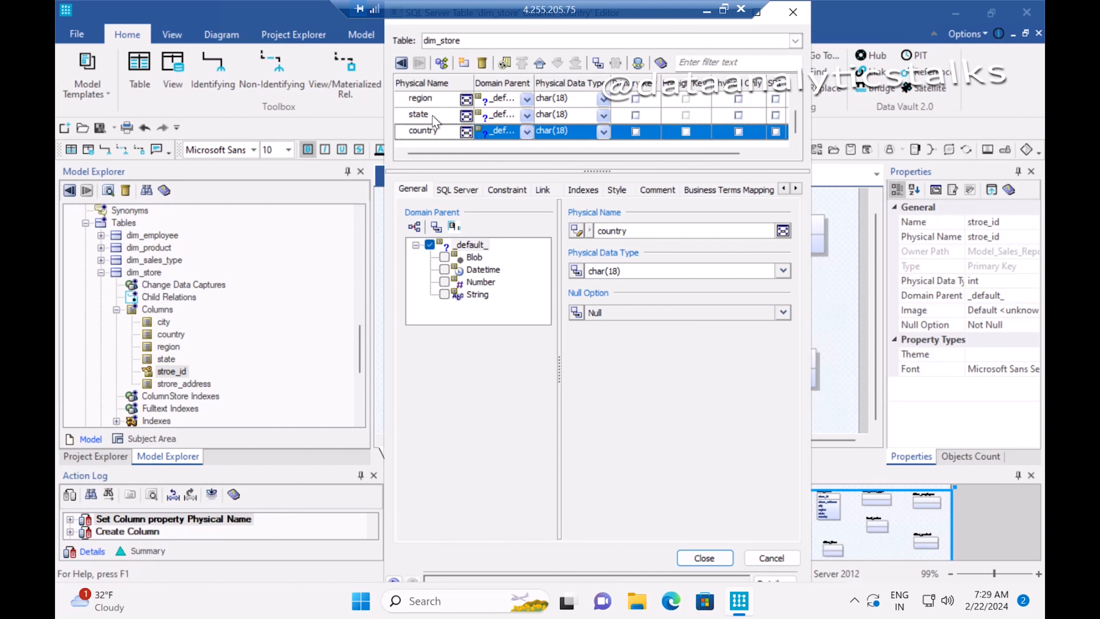
pyautogui.scroll(1, 440, 128)
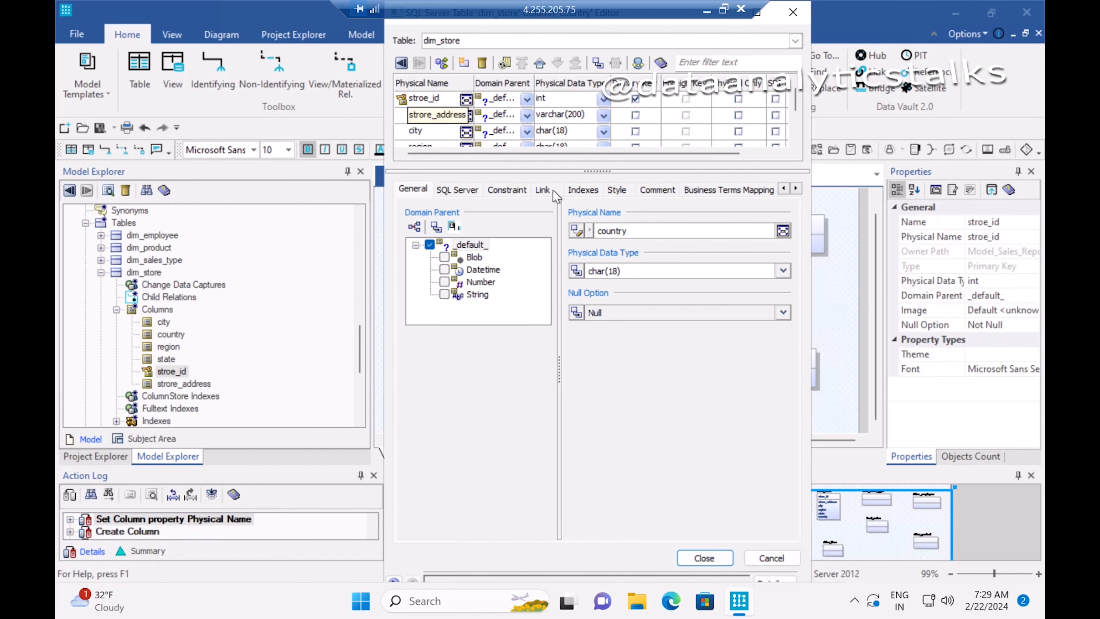
pyautogui.click(704, 557)
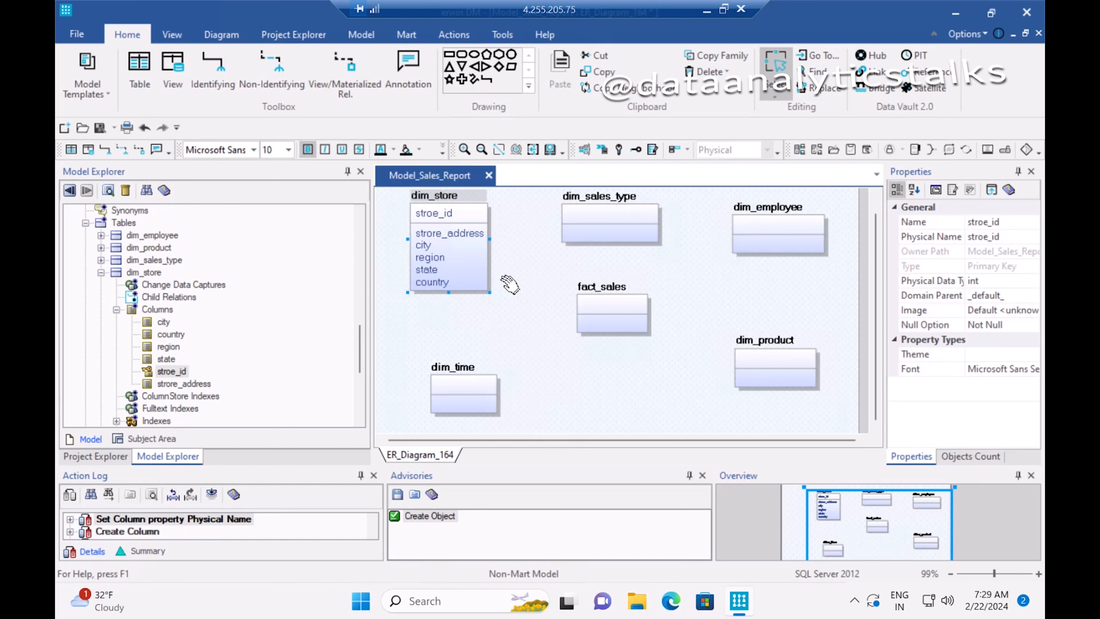
pyautogui.moveTo(479, 265); pyautogui.dragTo(494, 268)
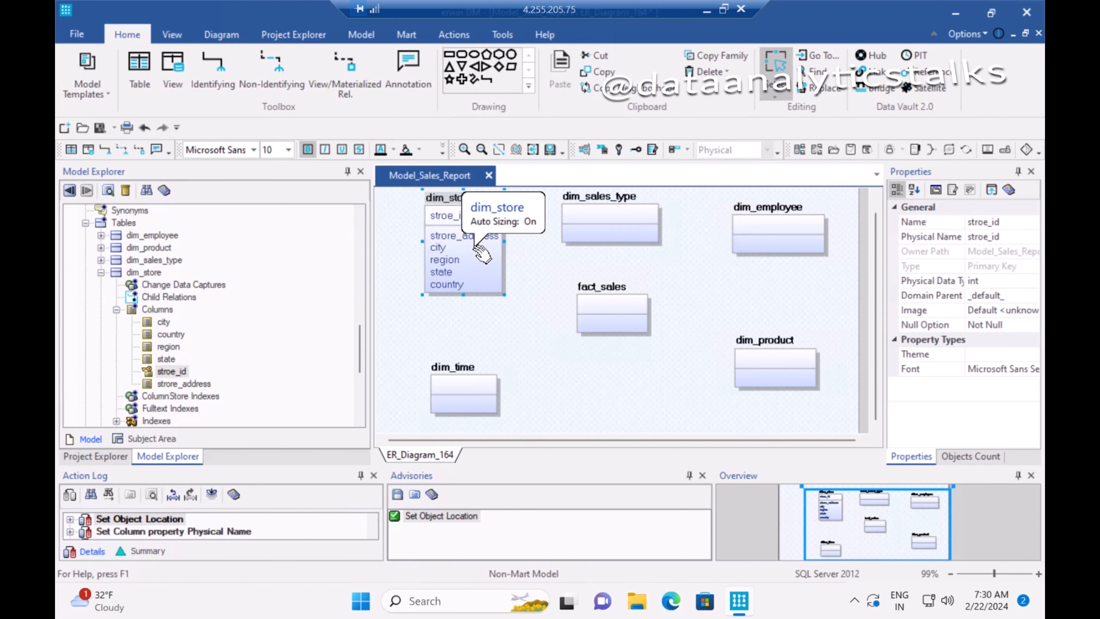
# - Add a time_id column to the dim_time table, with data type int, and make it the primary key
pyautogui.rightClick(465, 381)
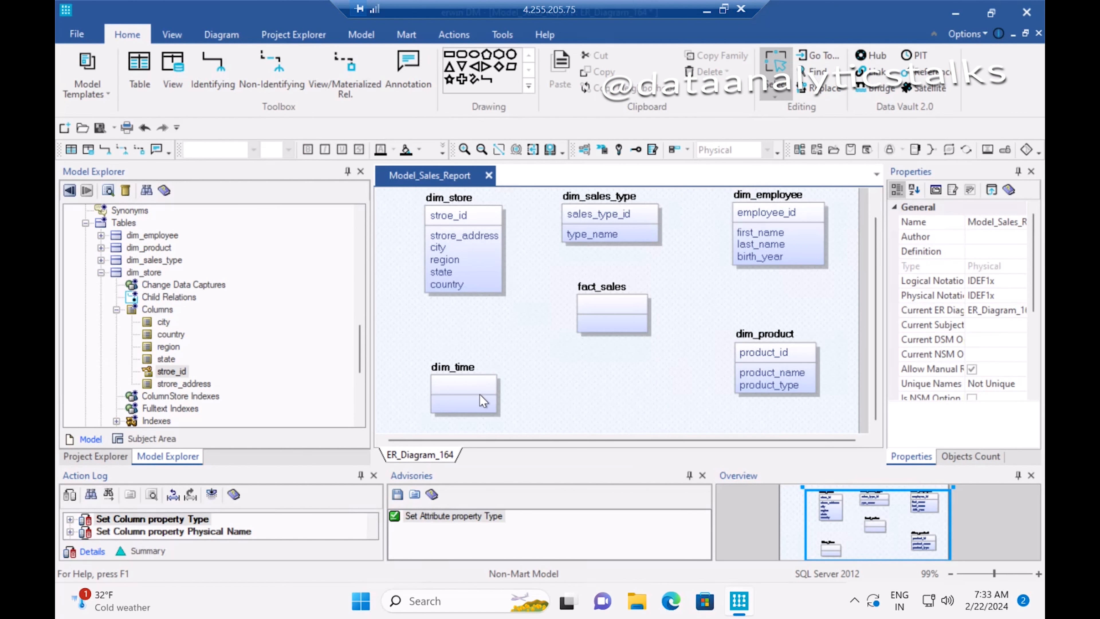
pyautogui.rightClick(445, 384)
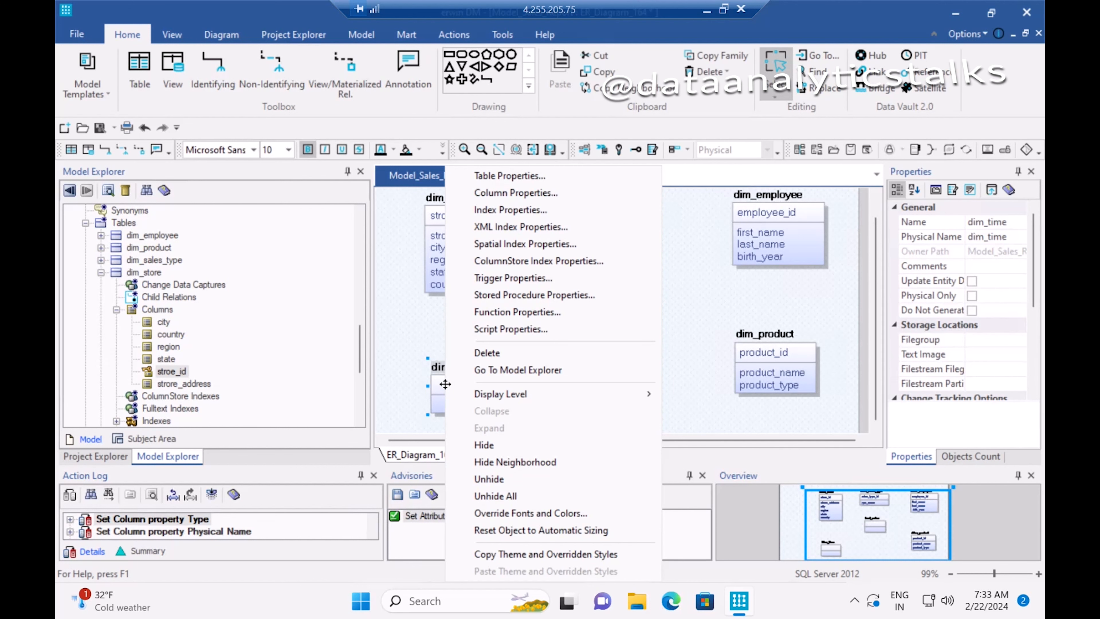
pyautogui.click(500, 193)
pyautogui.doubleClick(438, 99)
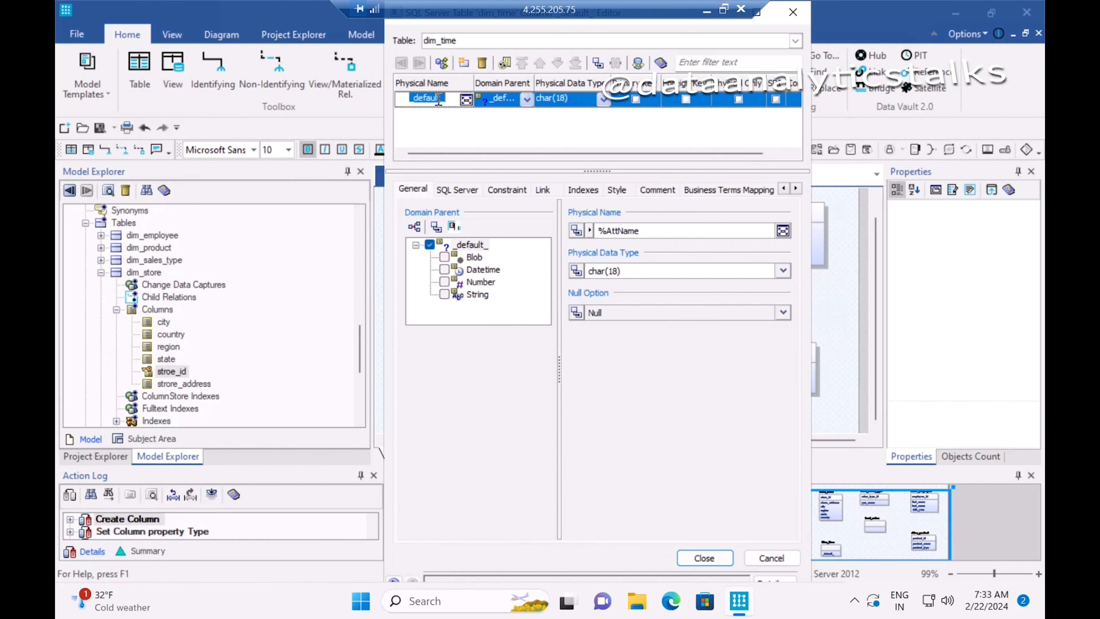
pyautogui.write('time_id')
pyautogui.click(603, 99)
pyautogui.scroll(-3, 498, 182)
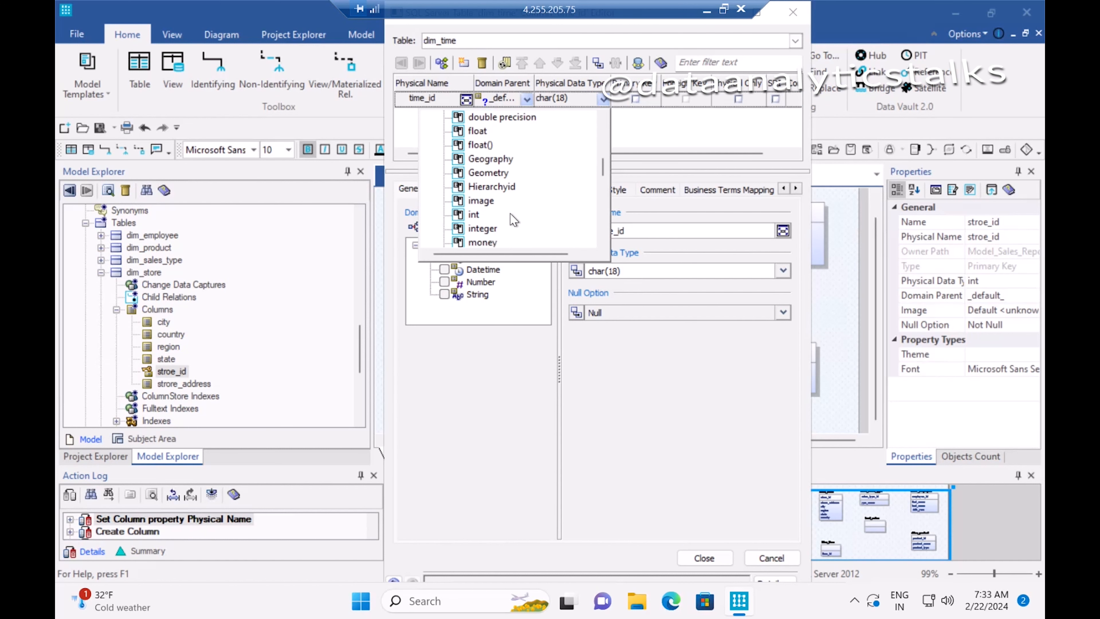
pyautogui.click(476, 216)
pyautogui.click(635, 98)
# - Add an action_date column to the dim_time table and set its physical data type to date
pyautogui.click(433, 114)
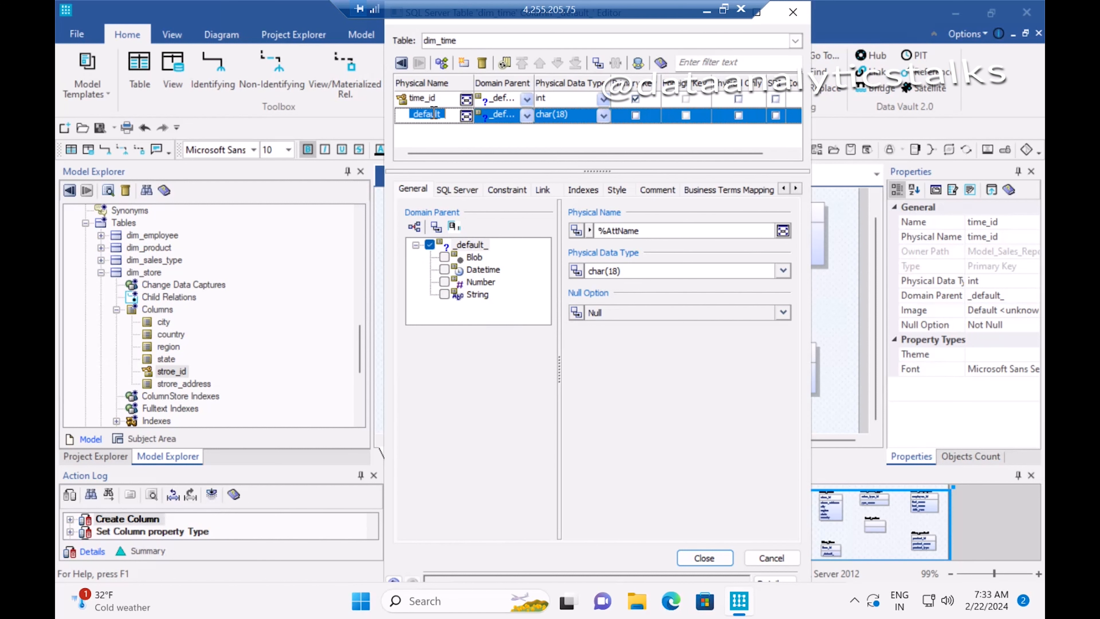
pyautogui.write('action_date')
pyautogui.click(603, 116)
pyautogui.scroll(-2, 506, 201)
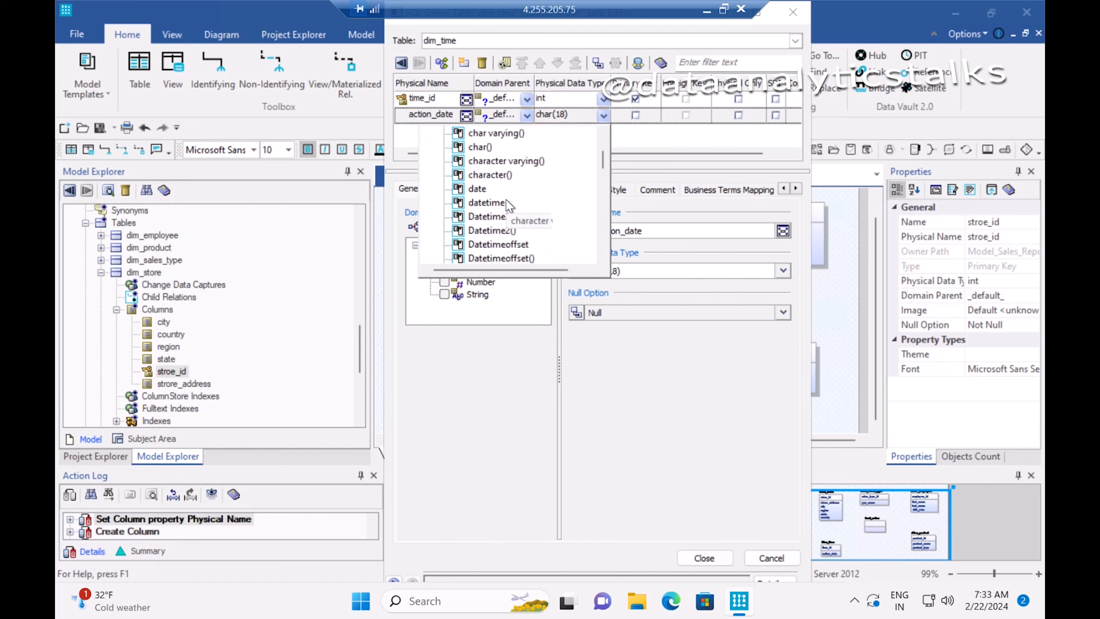
pyautogui.scroll(-3, 506, 201)
pyautogui.scroll(1, 506, 201)
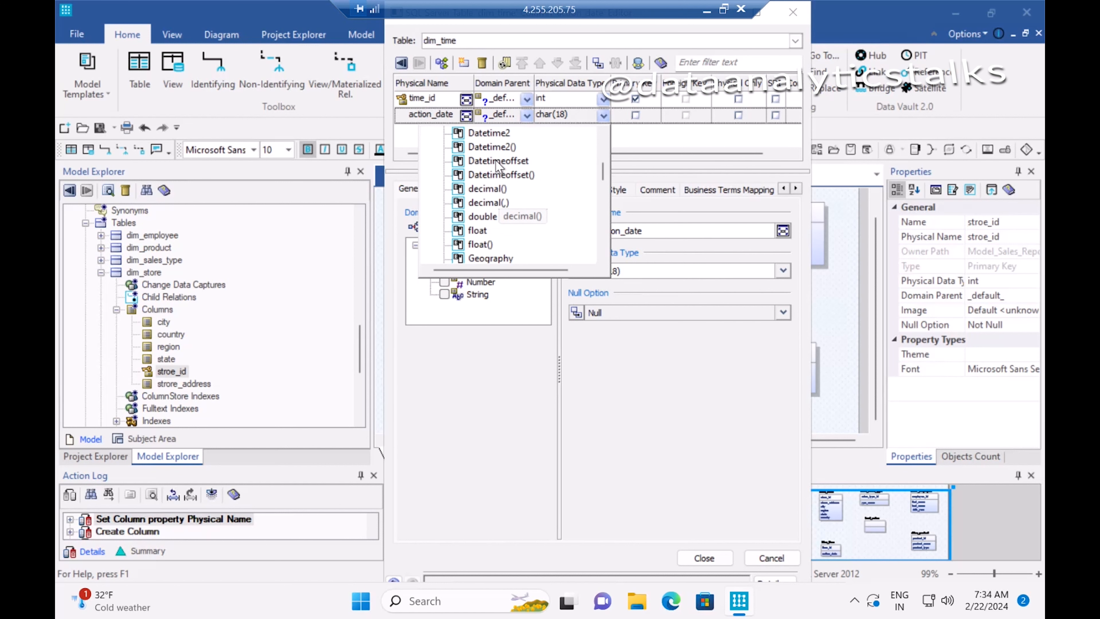
pyautogui.scroll(1, 512, 152)
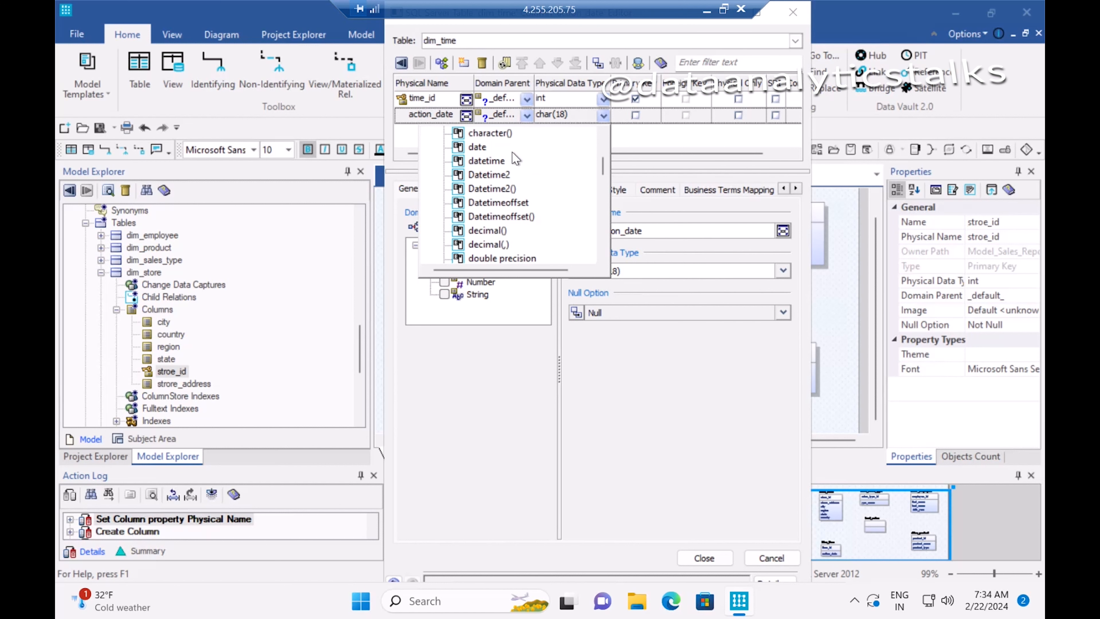
pyautogui.click(498, 162)
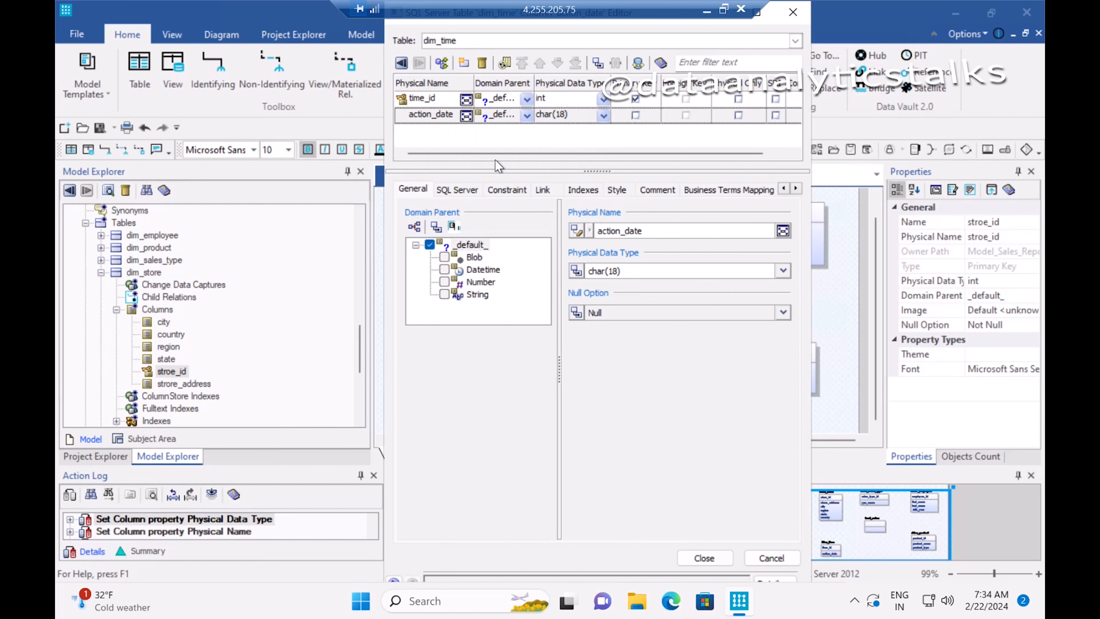
pyautogui.click(603, 115)
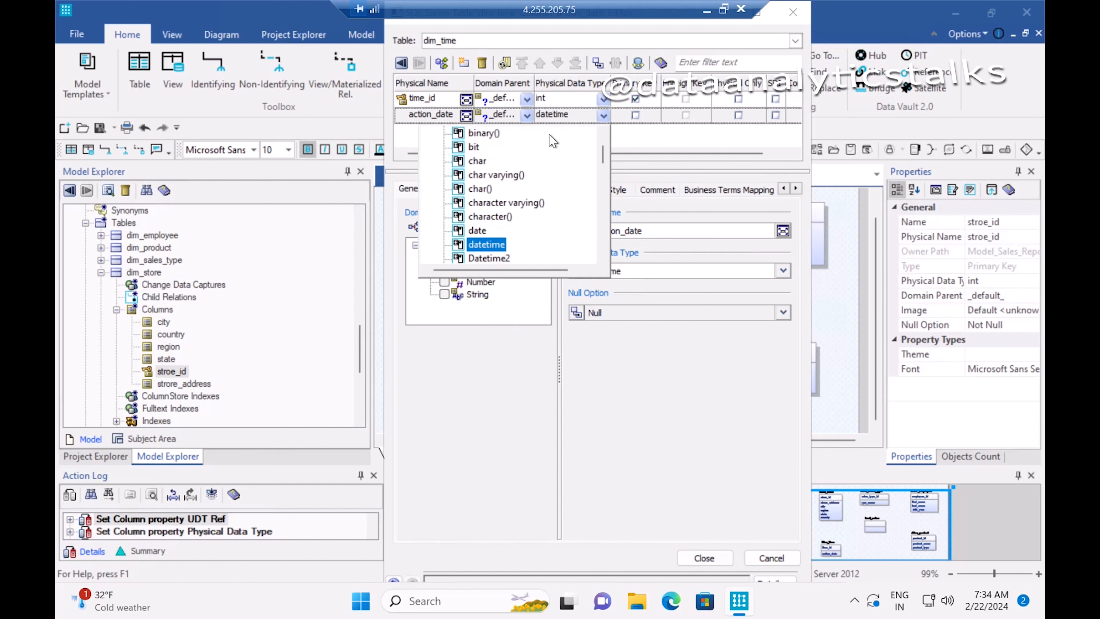
pyautogui.click(480, 230)
# - Add a column named action_week to the dim_time table
pyautogui.click(442, 63)
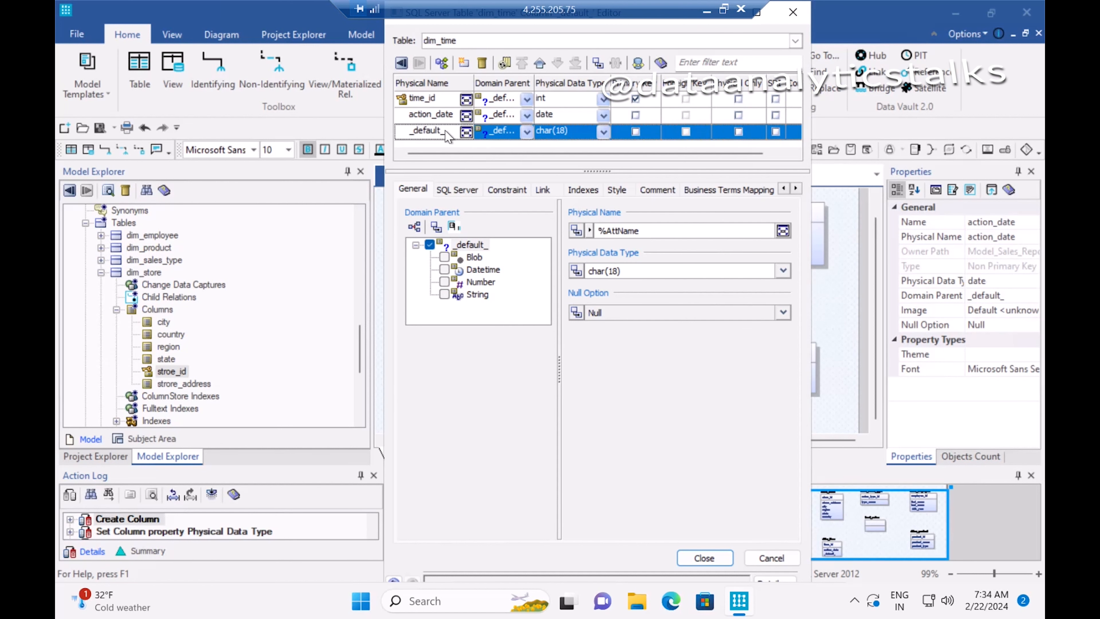
pyautogui.write('action_week')
pyautogui.click(603, 131)
pyautogui.click(603, 132)
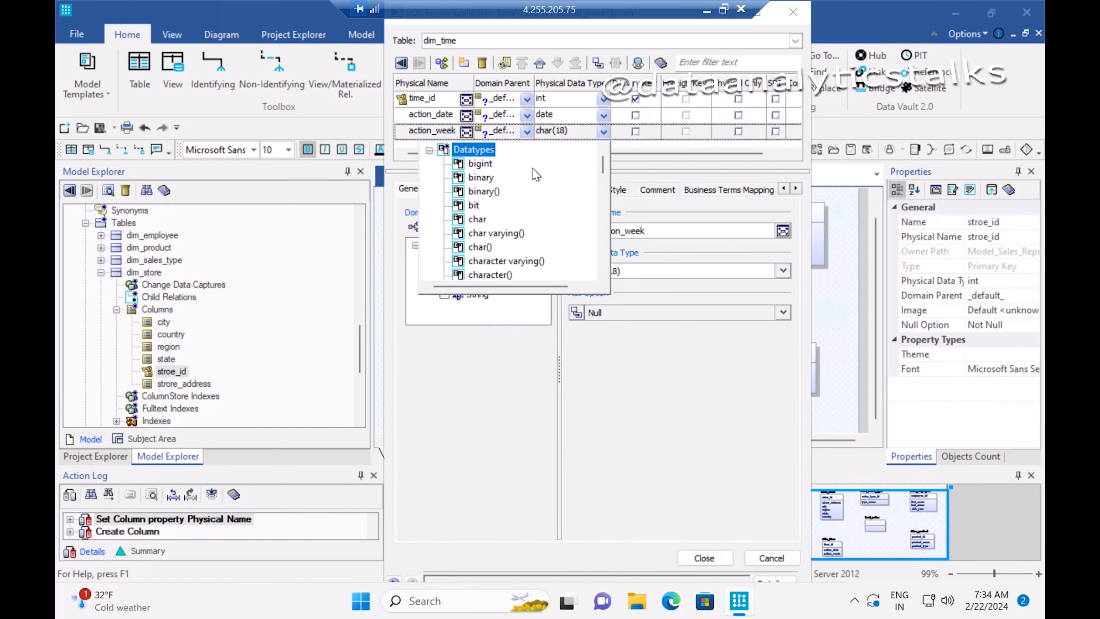
pyautogui.scroll(-5, 485, 248)
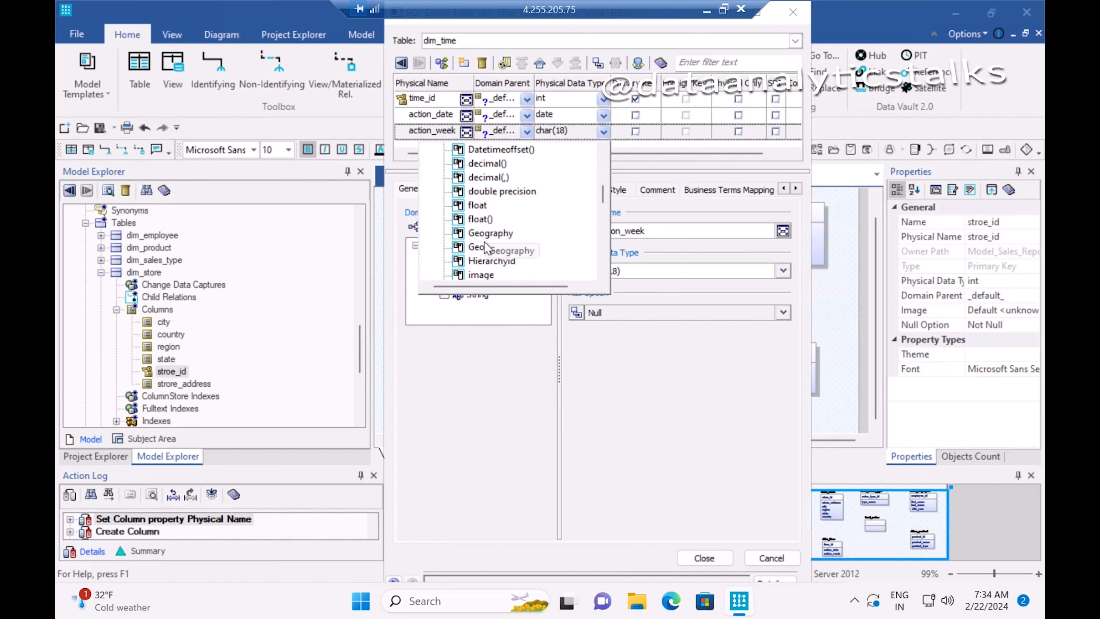
pyautogui.scroll(-2, 489, 248)
pyautogui.click(461, 65)
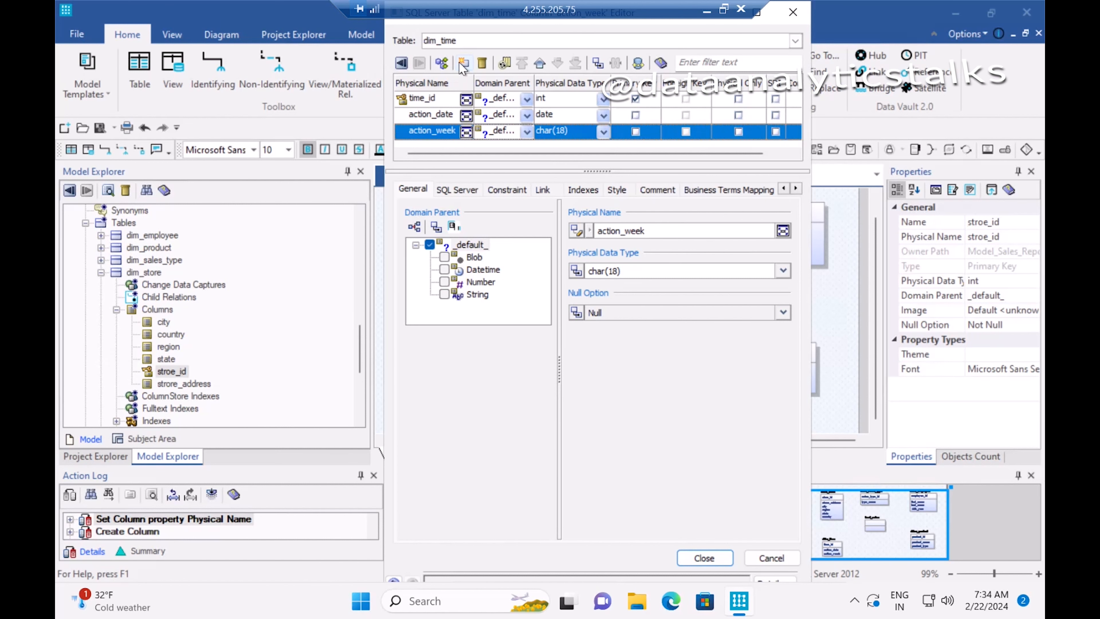
# - Add a column named action_month to the dim_time table
pyautogui.click(461, 65)
pyautogui.click(450, 132)
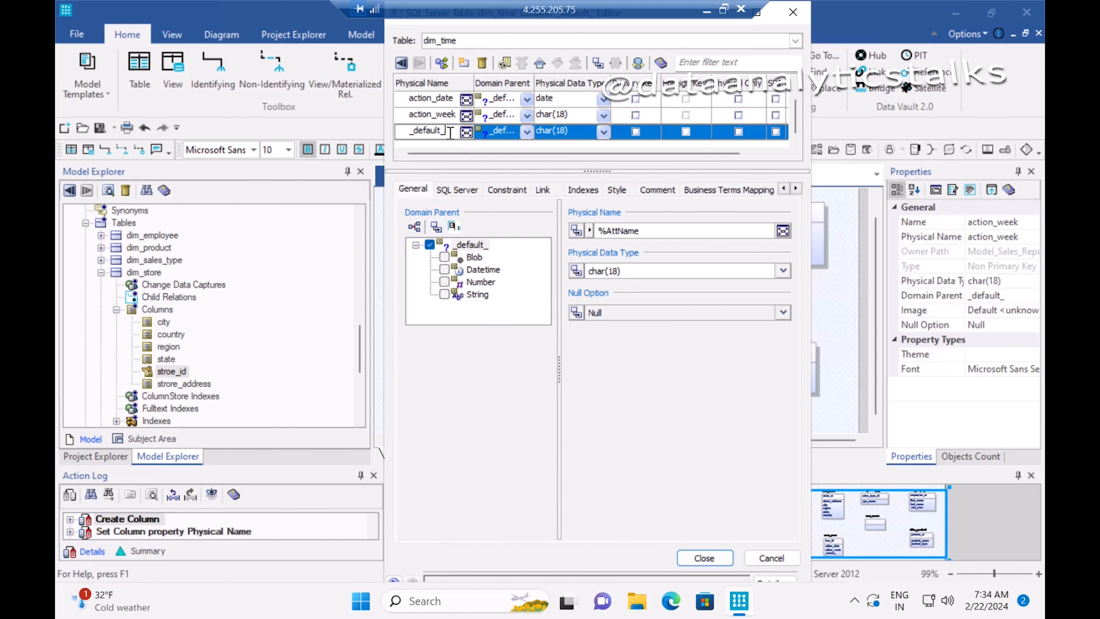
pyautogui.press('BackSpace')
pyautogui.press('BackSpace')
pyautogui.press('BackSpace')
pyautogui.press('BackSpace')
pyautogui.press('BackSpace')
pyautogui.press('BackSpace')
pyautogui.press('BackSpace')
pyautogui.write('action_month')
# - Set the physical data type of both the action_week and action_month columns to int
pyautogui.click(603, 131)
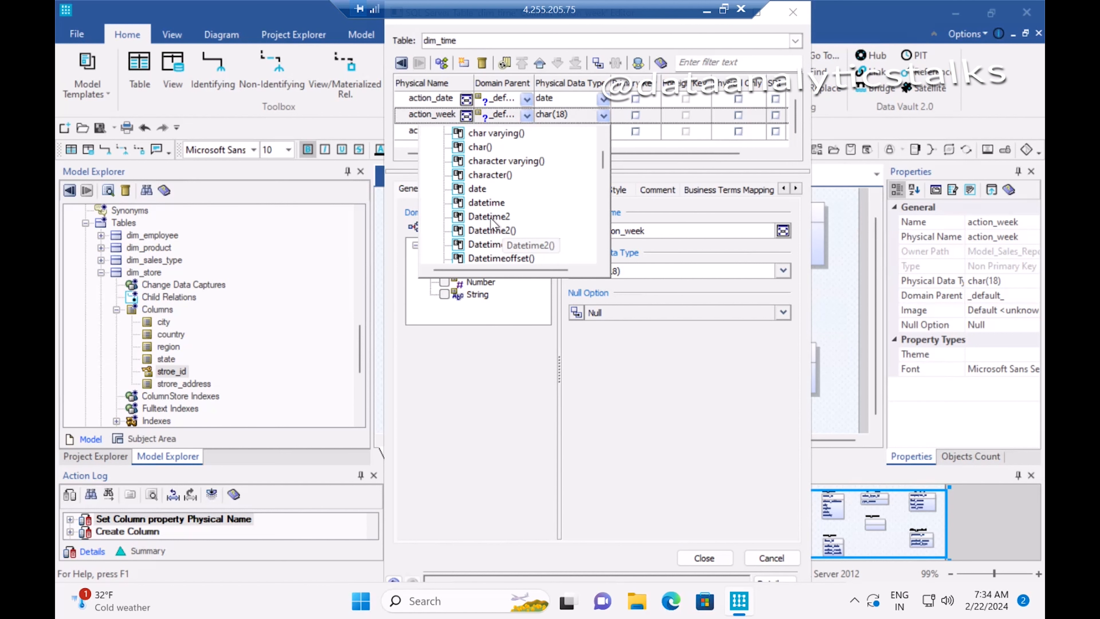
pyautogui.scroll(-3, 489, 225)
pyautogui.scroll(-1, 489, 223)
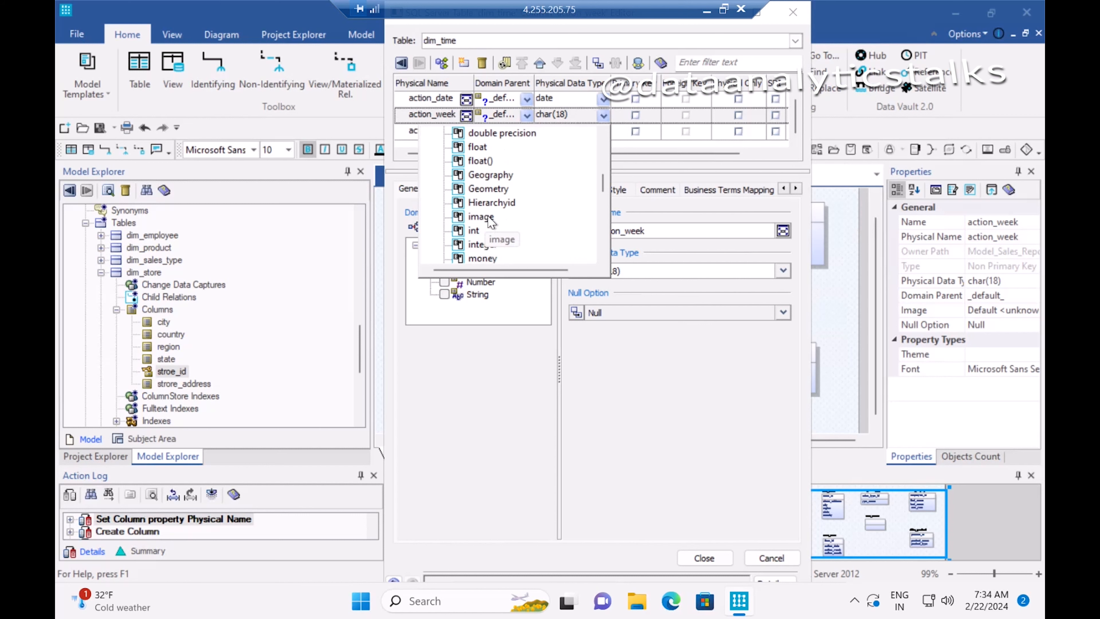
pyautogui.click(476, 230)
pyautogui.click(603, 131)
pyautogui.scroll(-4, 496, 237)
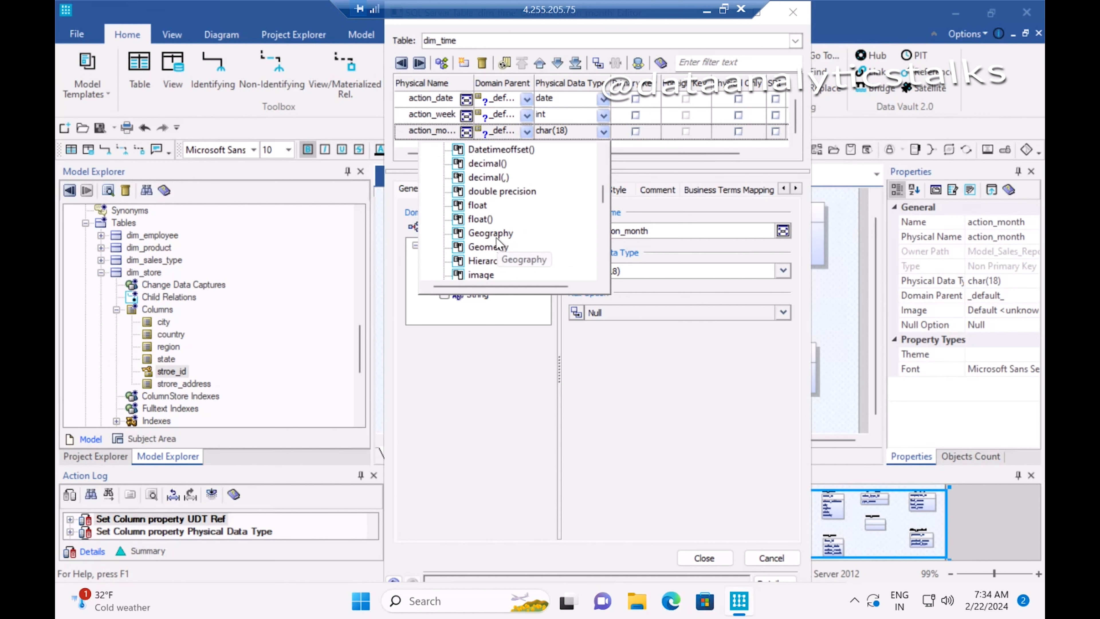
pyautogui.scroll(-1, 493, 238)
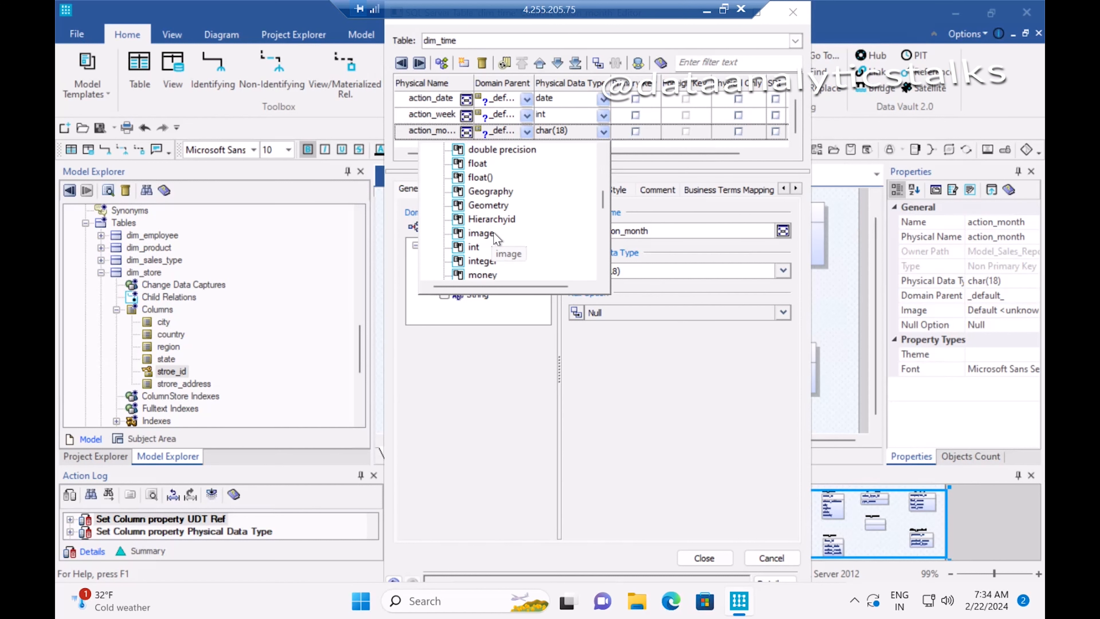
pyautogui.click(477, 246)
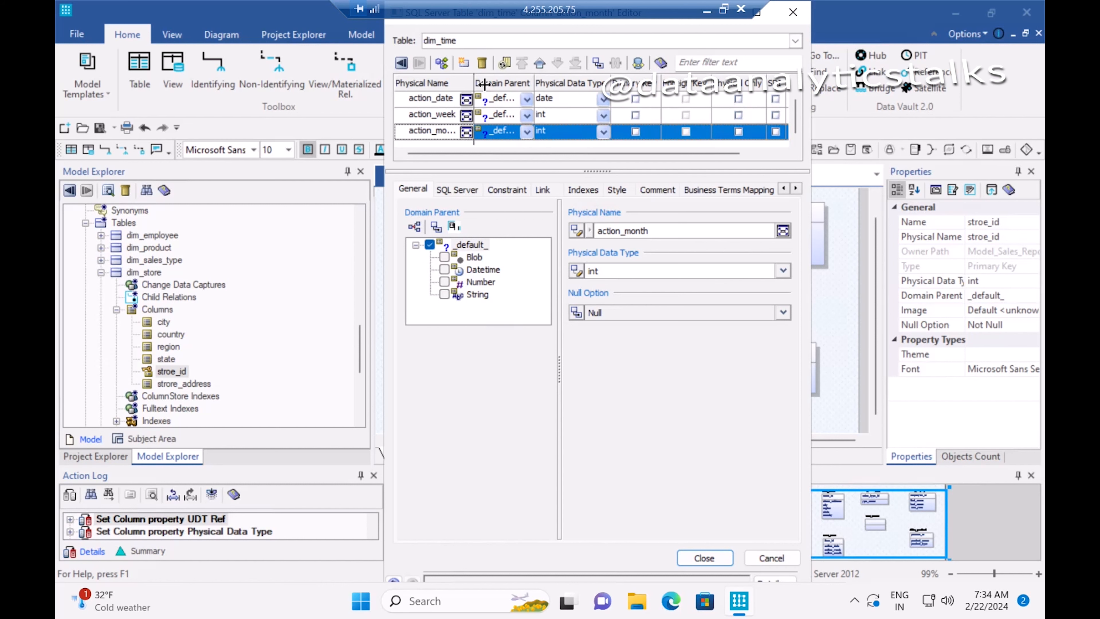
# - Widen the Physical Name column of the dim_time column list slightly and check the defined columns and their types
pyautogui.moveTo(474, 84); pyautogui.dragTo(485, 84)
pyautogui.scroll(1, 451, 123)
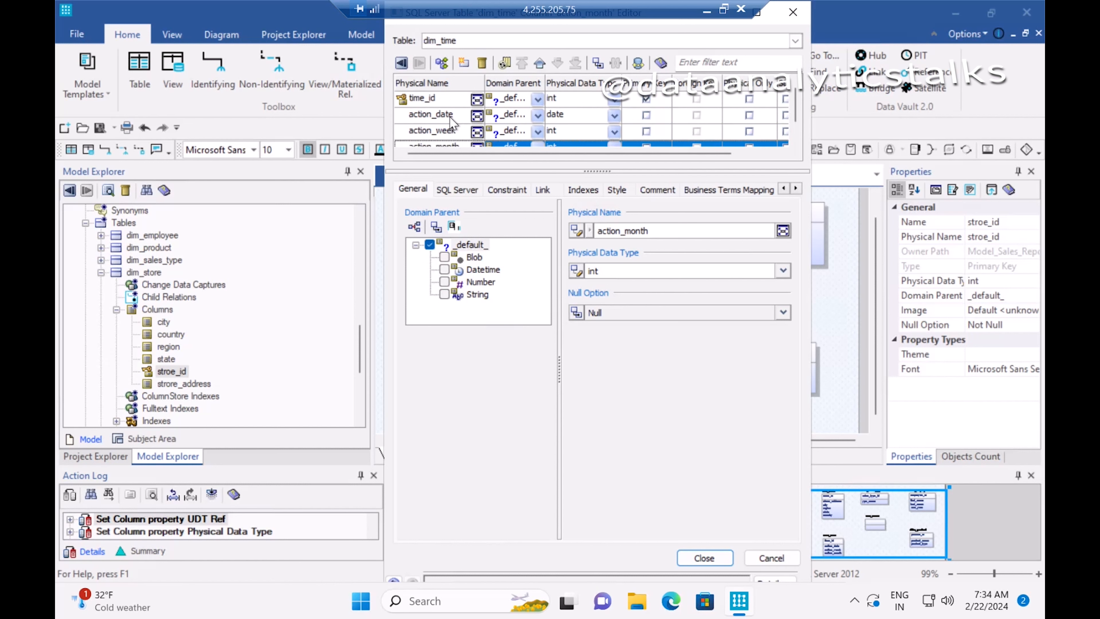
pyautogui.scroll(-1, 579, 116)
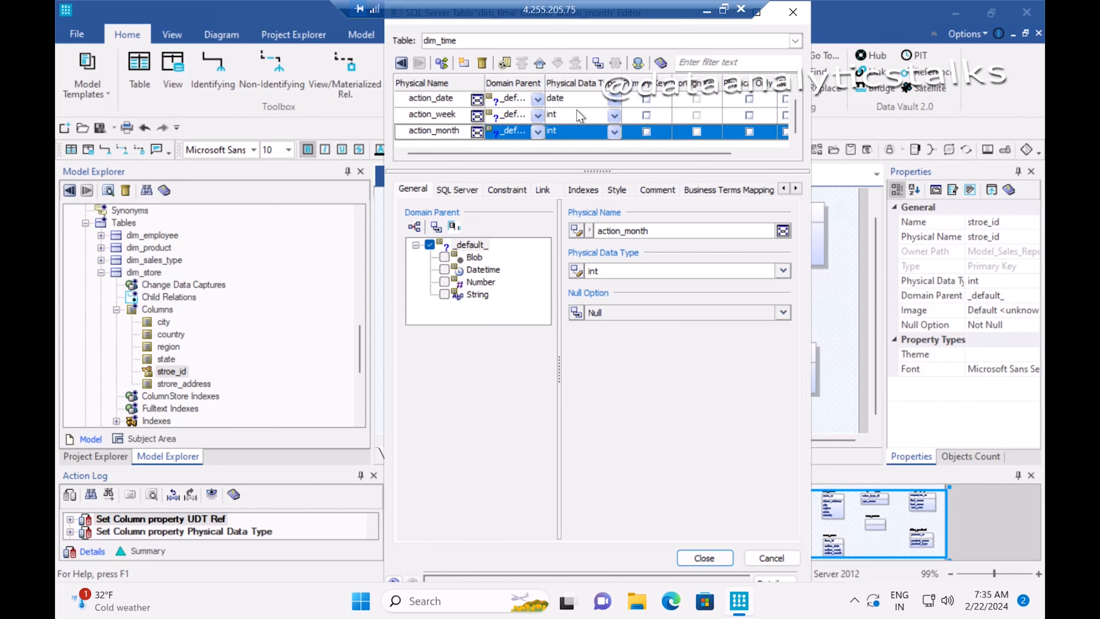
# - Add an action_year column to the dim_time table with the physical data type int
pyautogui.click(464, 64)
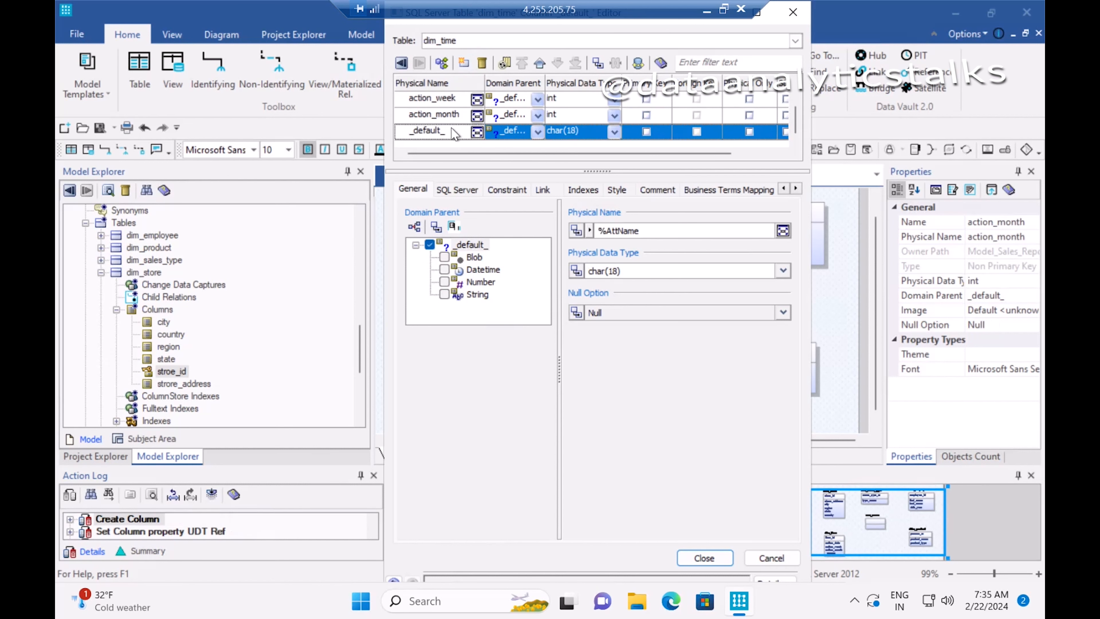
pyautogui.click(453, 133)
pyautogui.write('action_year')
pyautogui.scroll(-6, 541, 221)
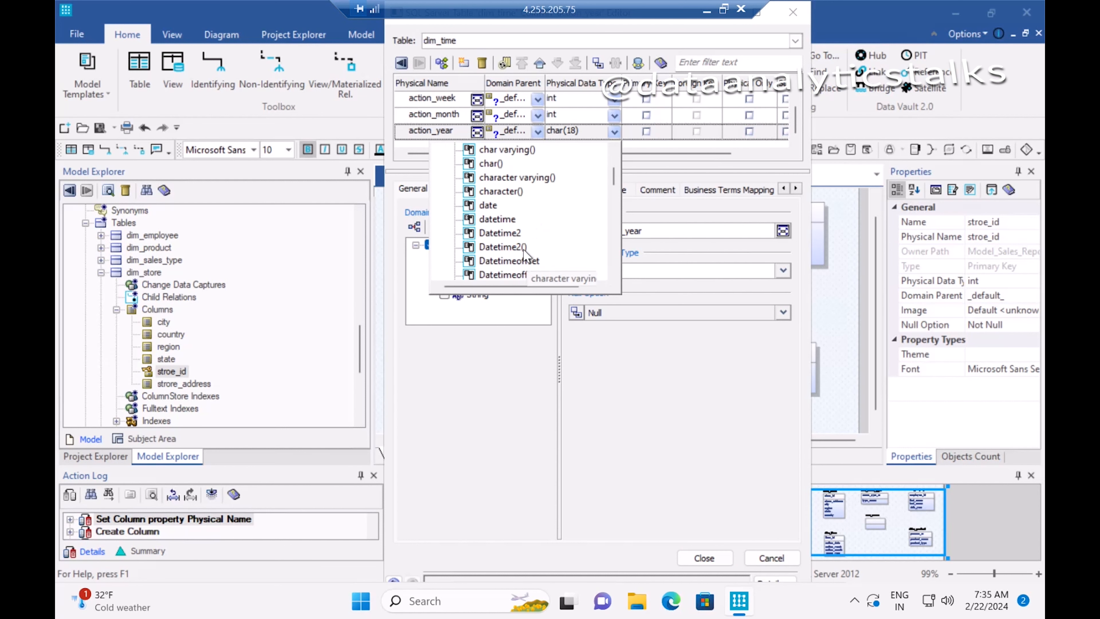
pyautogui.scroll(-3, 502, 262)
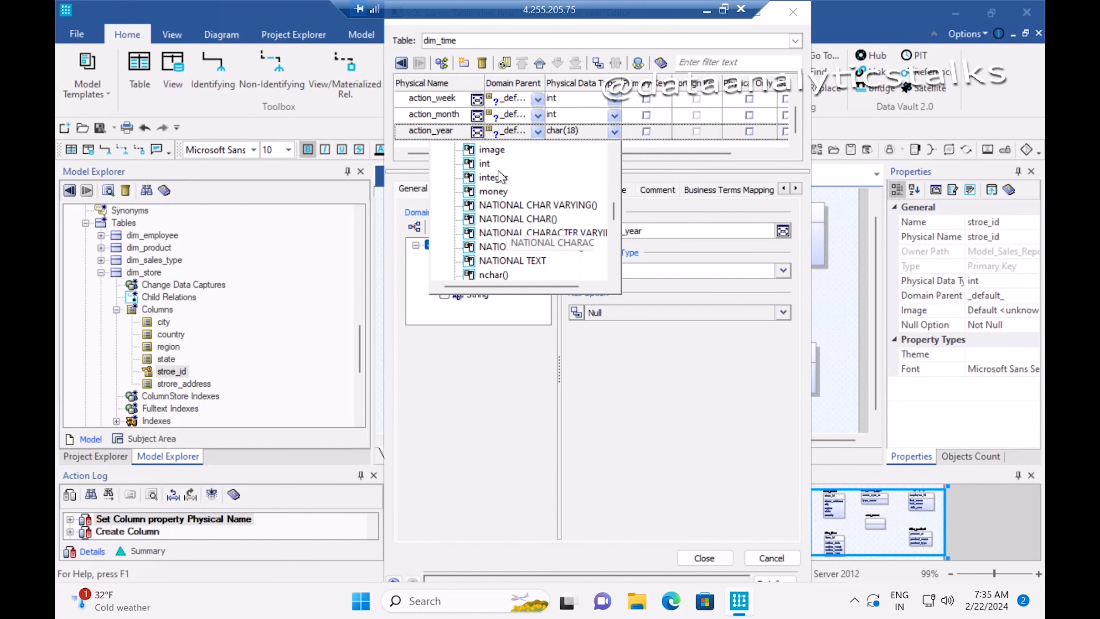
pyautogui.click(485, 163)
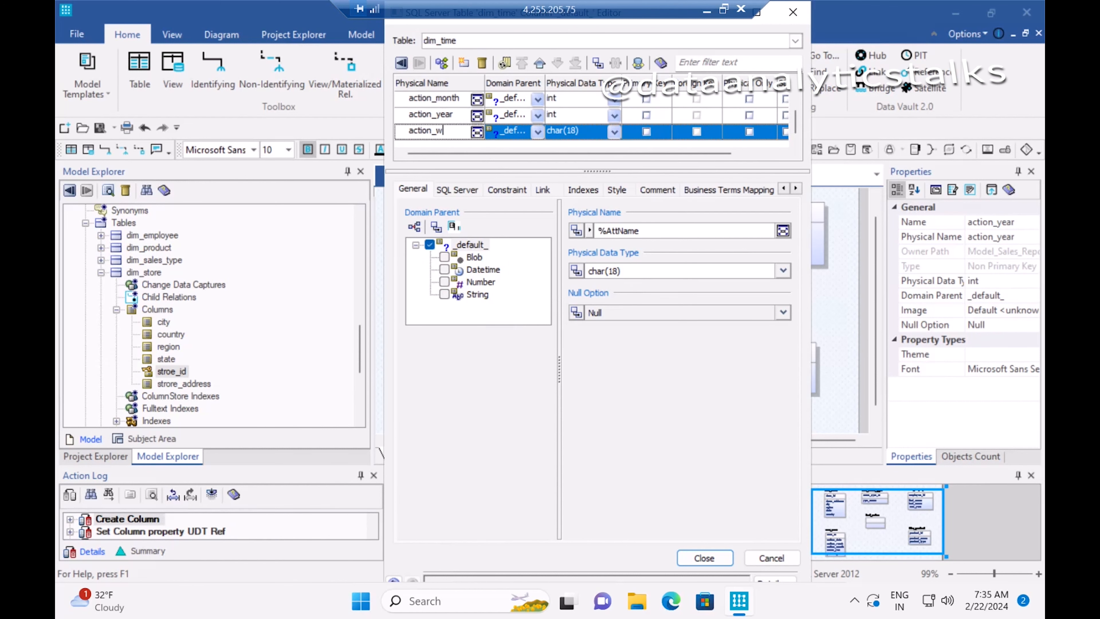
# - Add an action_weekday column to dim_time with its default data type and close the column editor
pyautogui.write('ek')
pyautogui.write('e')
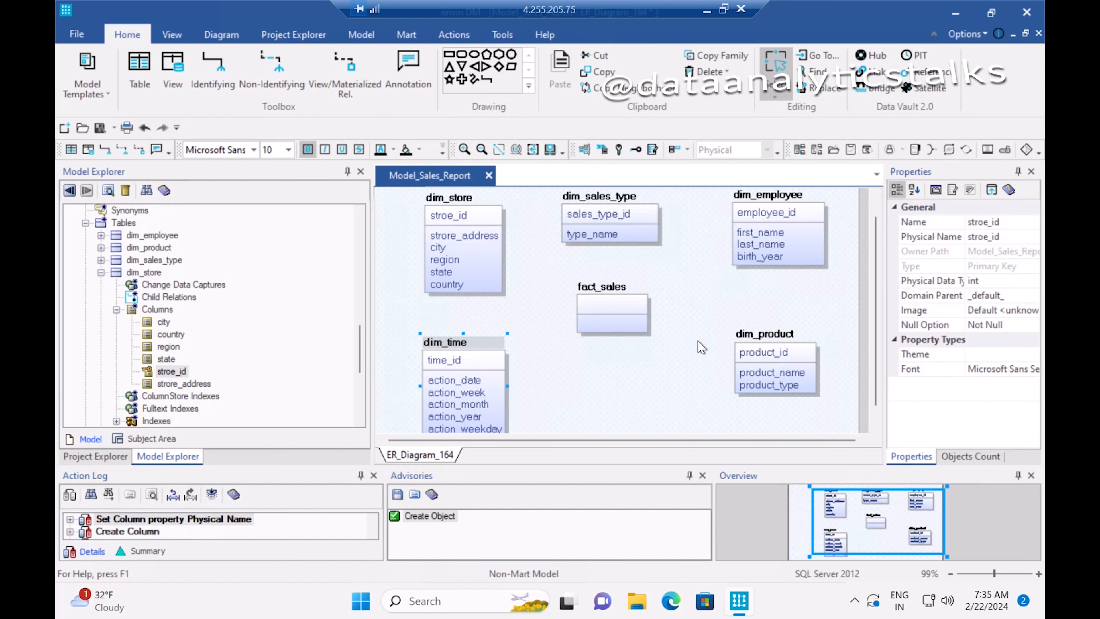
pyautogui.scroll(-3, 700, 347)
pyautogui.scroll(3, 601, 343)
# - Open the column properties of the fact_sales table and add a column named price
pyautogui.click(607, 311)
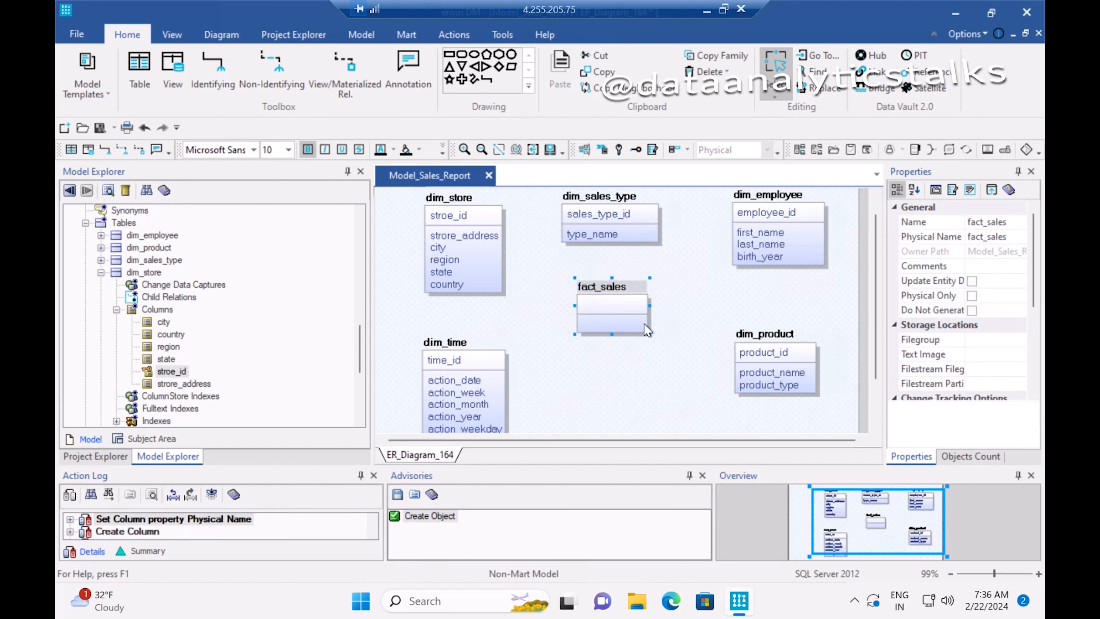
pyautogui.rightClick(598, 324)
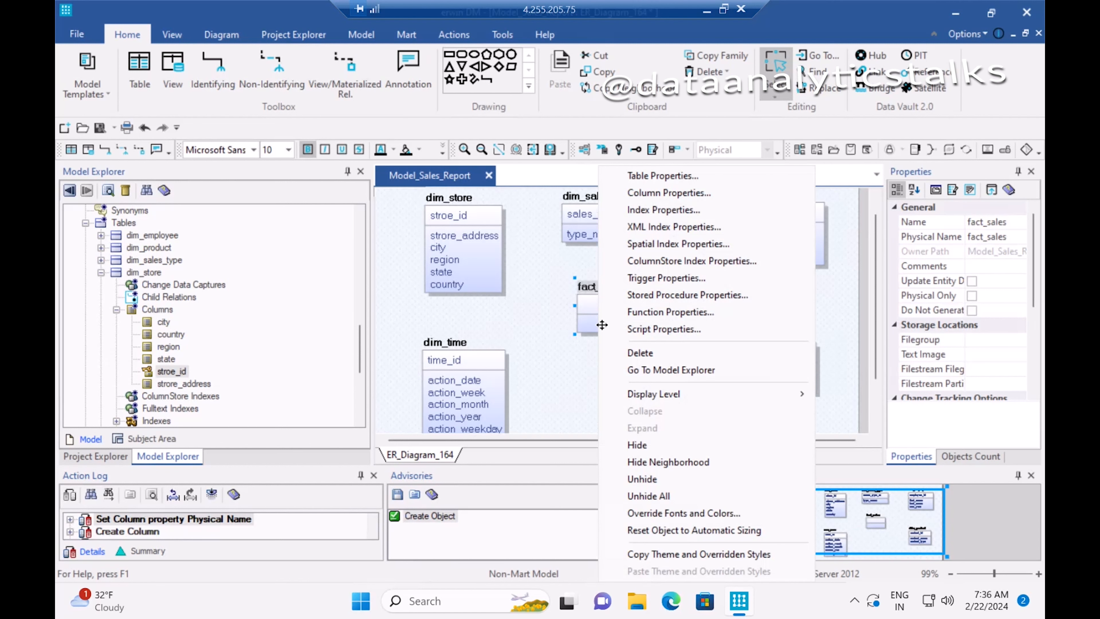
pyautogui.click(649, 192)
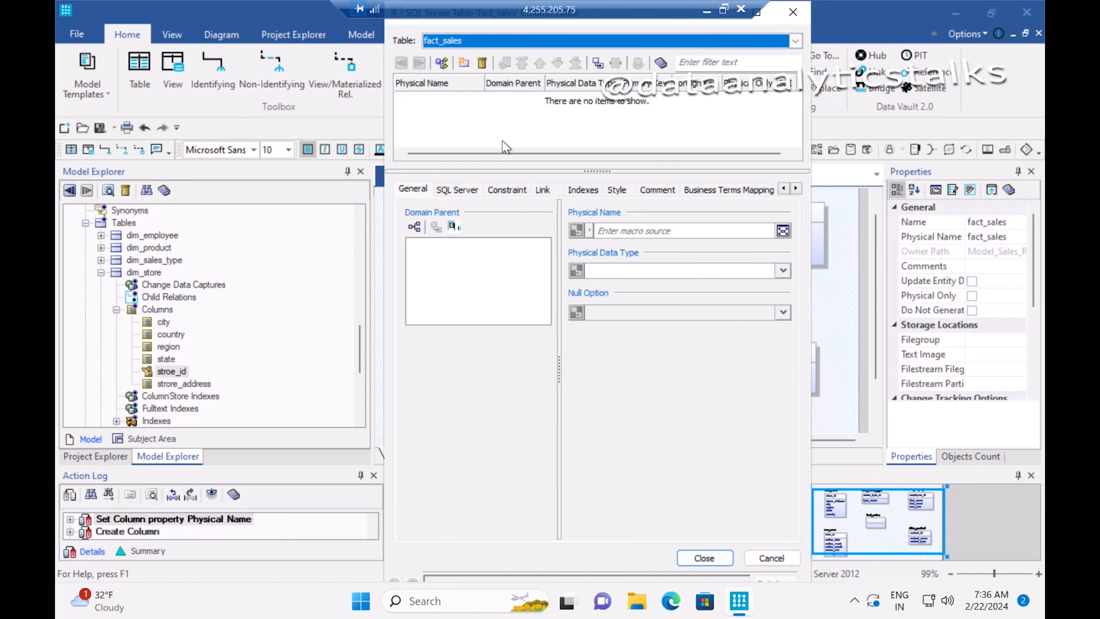
pyautogui.click(463, 65)
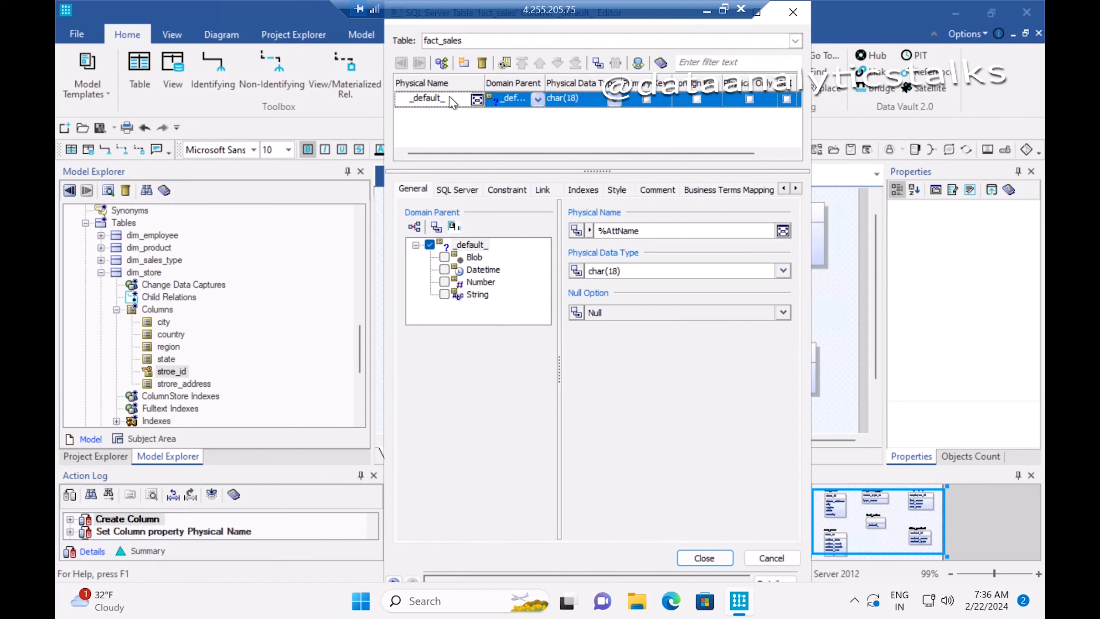
pyautogui.click(468, 98)
pyautogui.write('price')
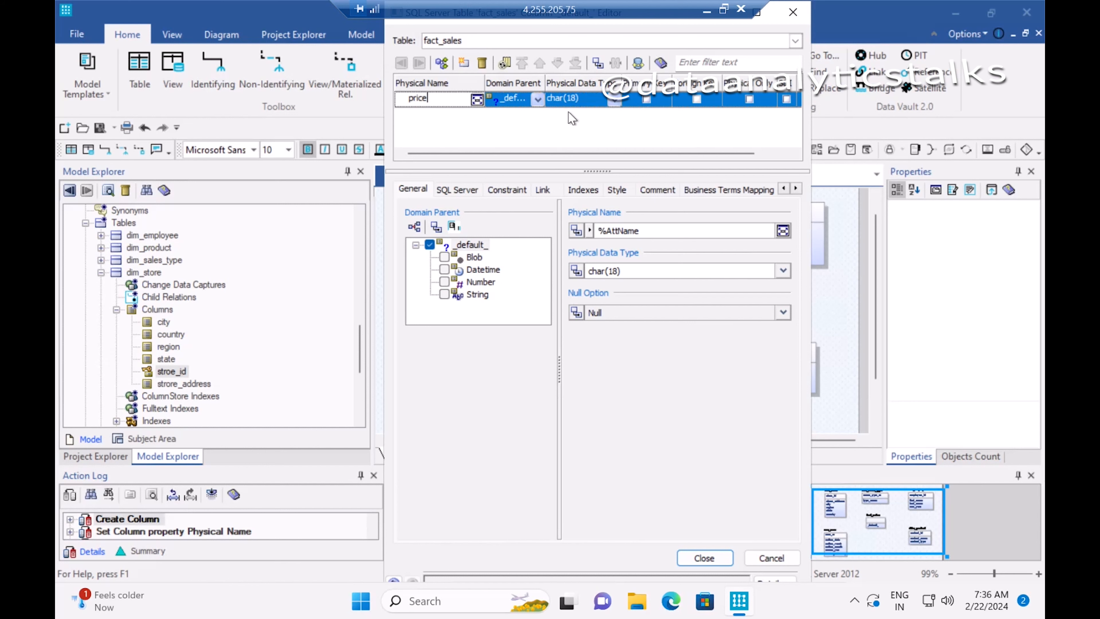
# - Set the physical data type of the price column to decimal(8,2)
pyautogui.click(614, 100)
pyautogui.scroll(-3, 544, 190)
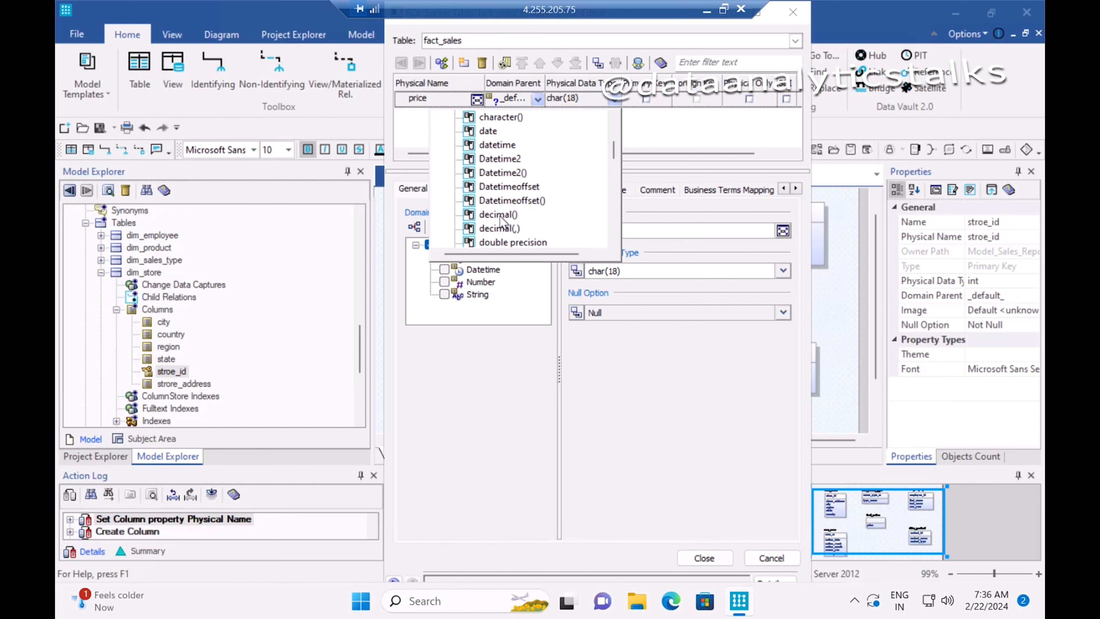
pyautogui.click(500, 216)
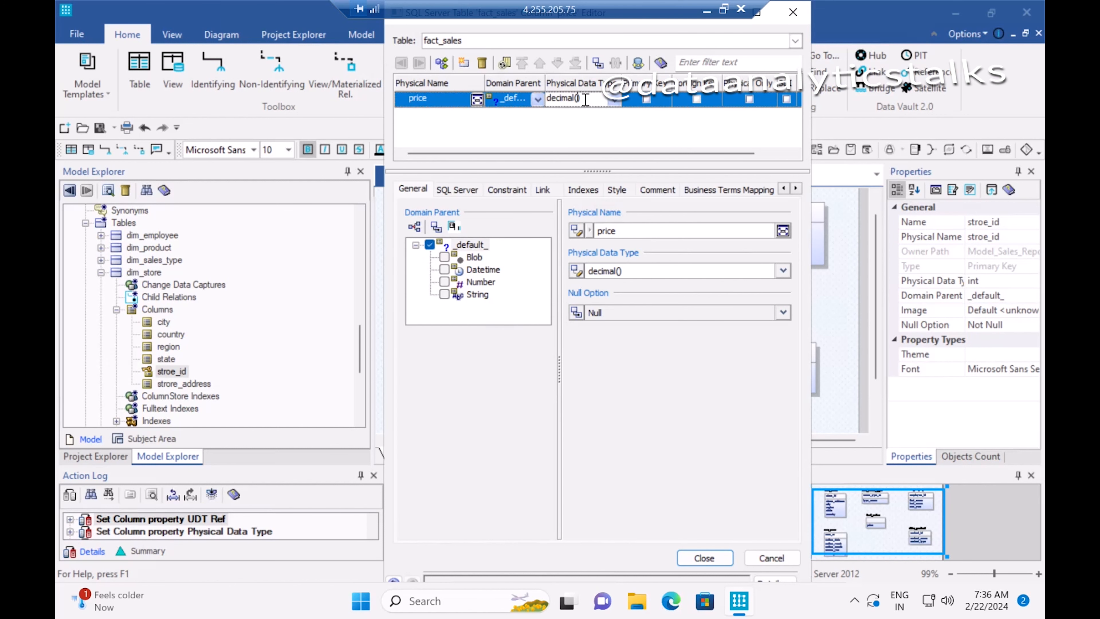
pyautogui.write('8,2')
pyautogui.press('Return')
# - Add a second column named quantity to the fact_sales table
pyautogui.click(463, 62)
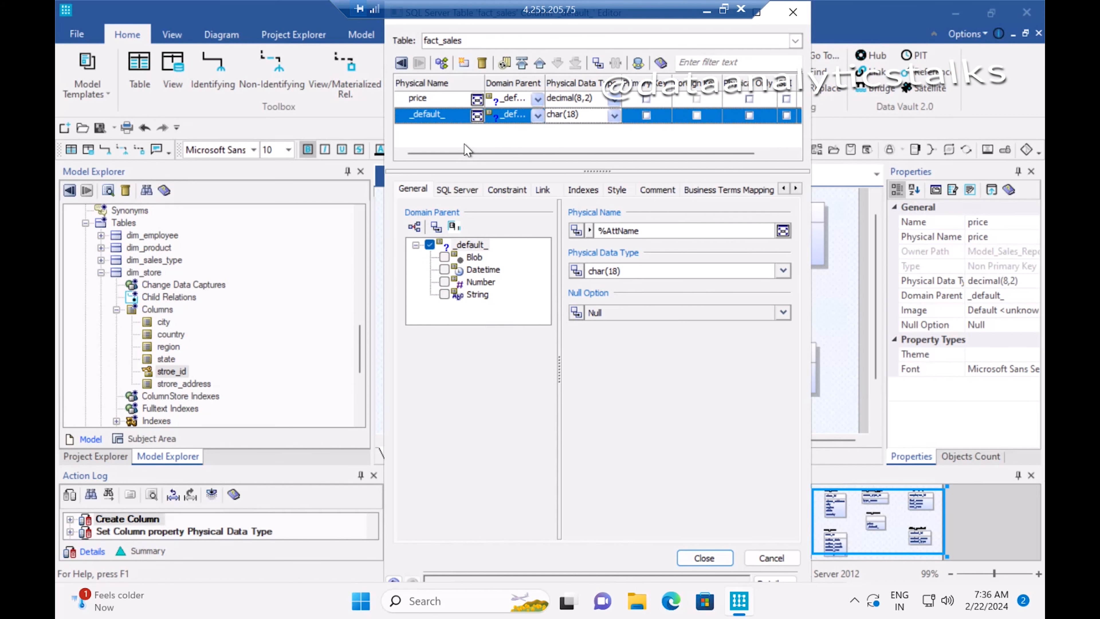
pyautogui.click(442, 114)
pyautogui.write('duqantity')
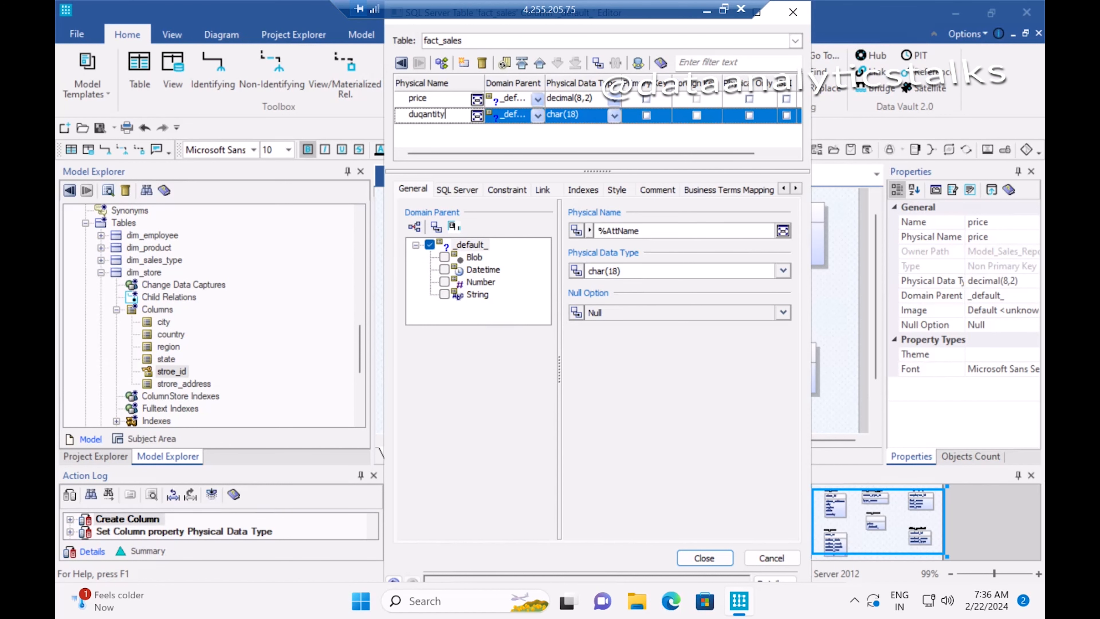
pyautogui.press('BackSpace')
pyautogui.press('BackSpace')
pyautogui.press('BackSpace')
pyautogui.press('BackSpace')
pyautogui.press('BackSpace')
pyautogui.press('BackSpace')
pyautogui.press('BackSpace')
pyautogui.press('BackSpace')
pyautogui.press('BackSpace')
pyautogui.write('quantity')
# - Set the physical data type of the quantity column to decimal(8,2) and close the column editor
pyautogui.click(613, 115)
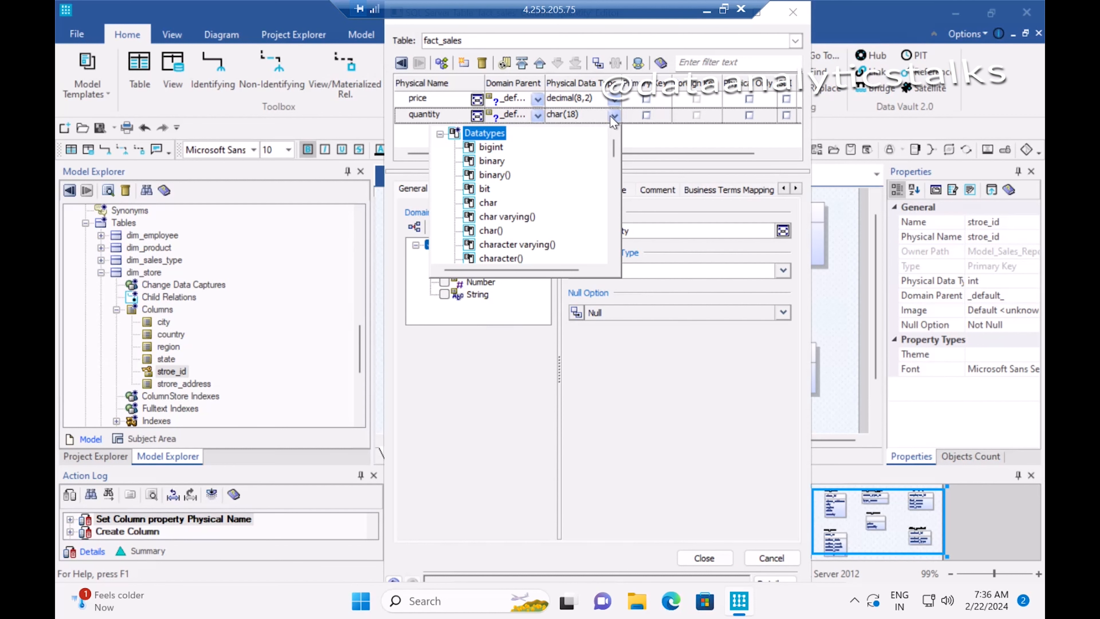
pyautogui.scroll(-2, 507, 228)
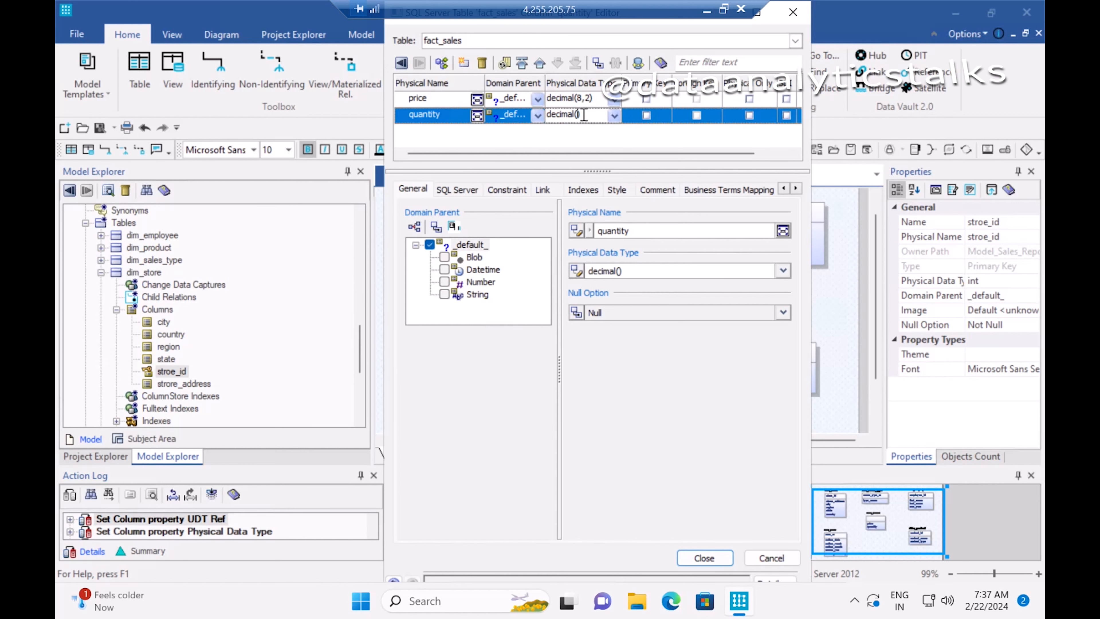
pyautogui.write('8,2')
pyautogui.press('Tab')
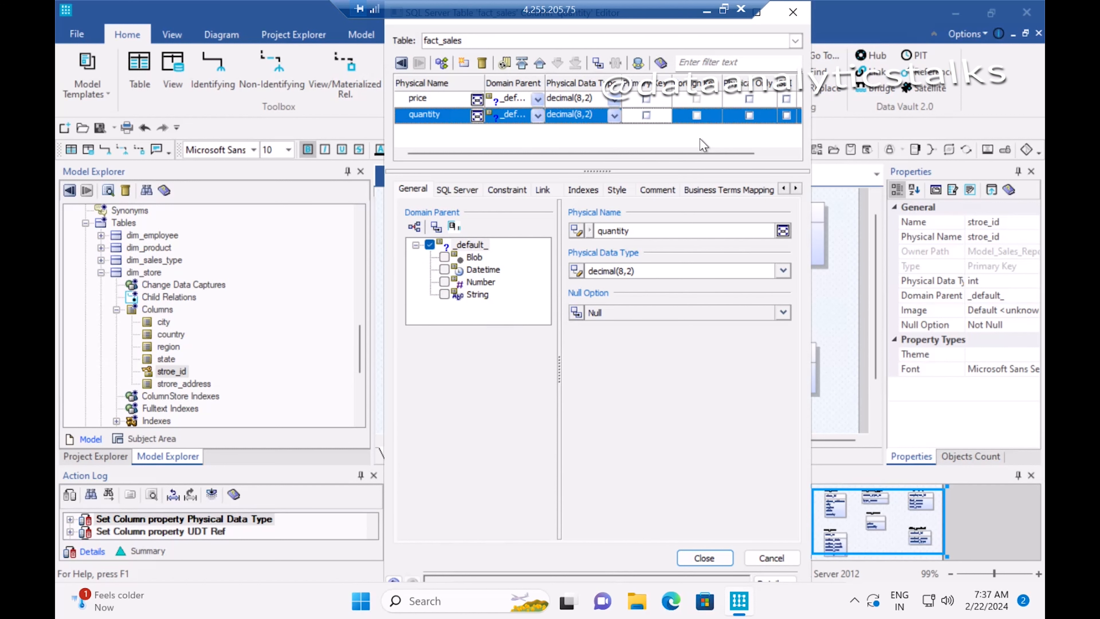
pyautogui.click(782, 153)
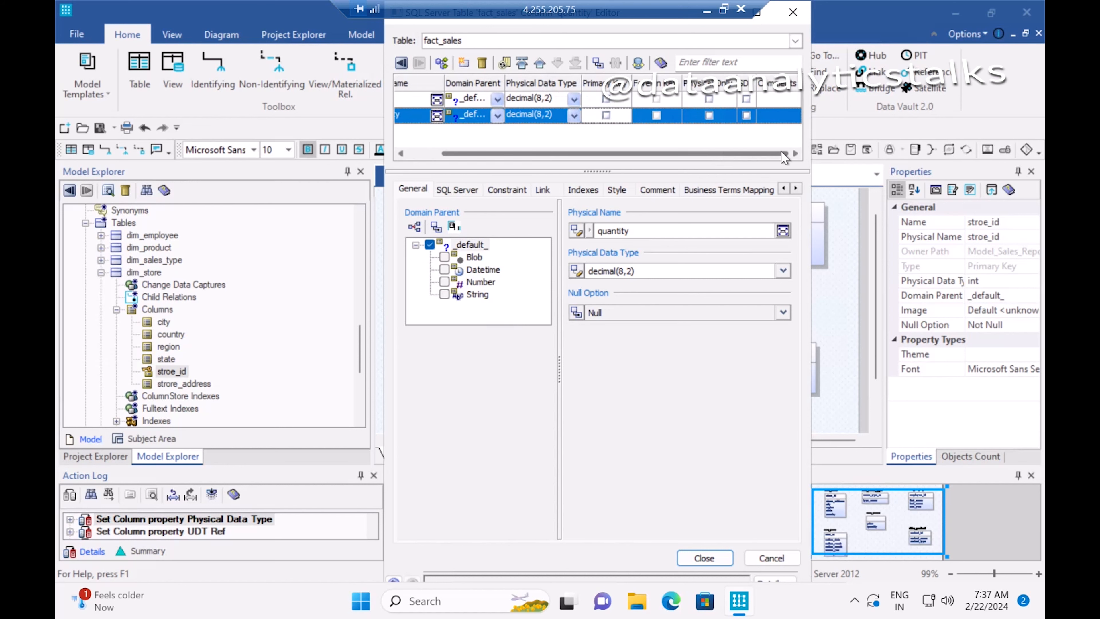
pyautogui.moveTo(574, 153); pyautogui.dragTo(482, 154)
pyautogui.click(703, 558)
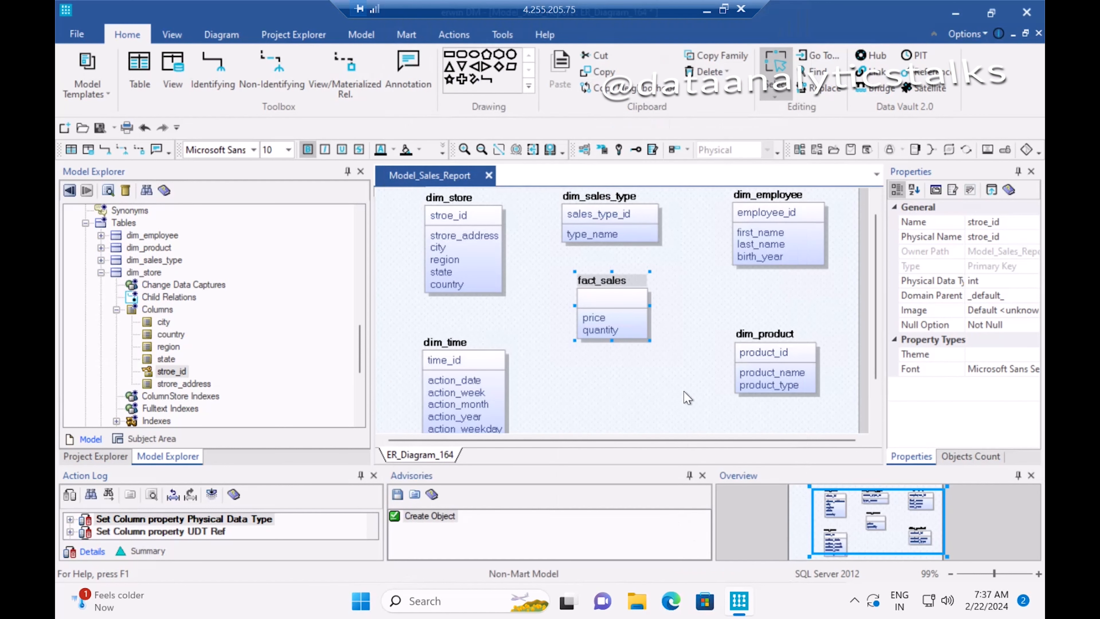
pyautogui.click(675, 388)
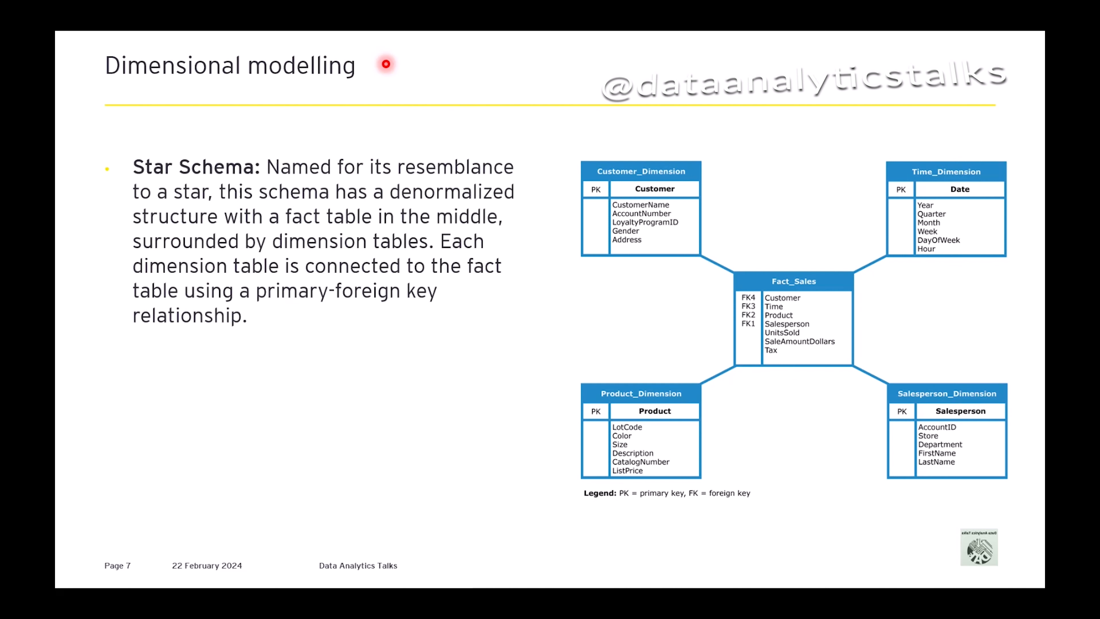
pyautogui.press('Right')
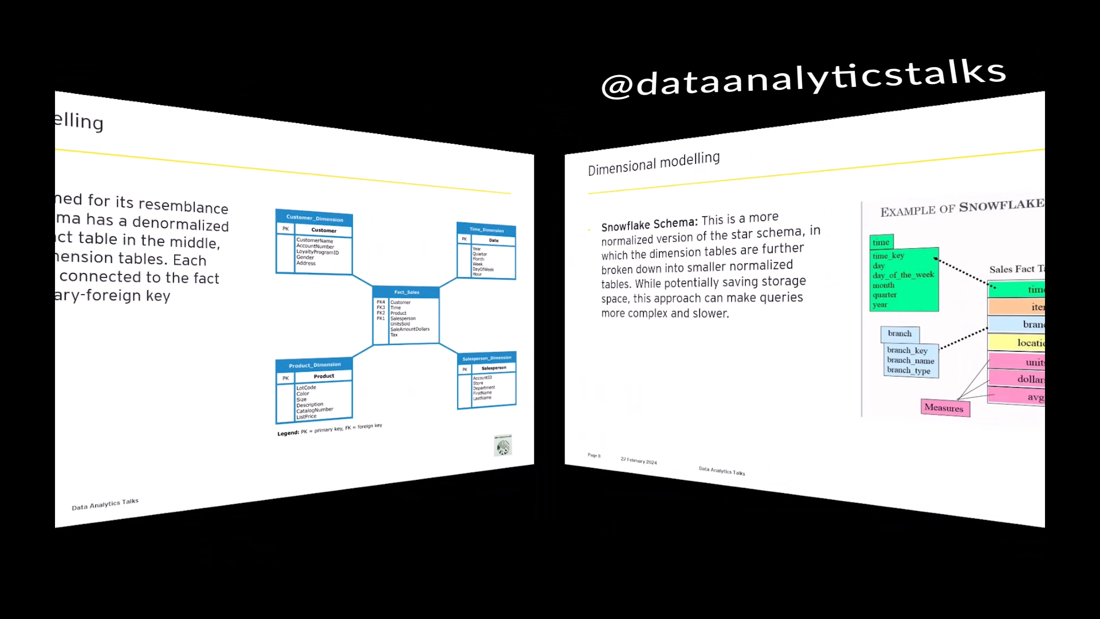
pyautogui.press('Left')
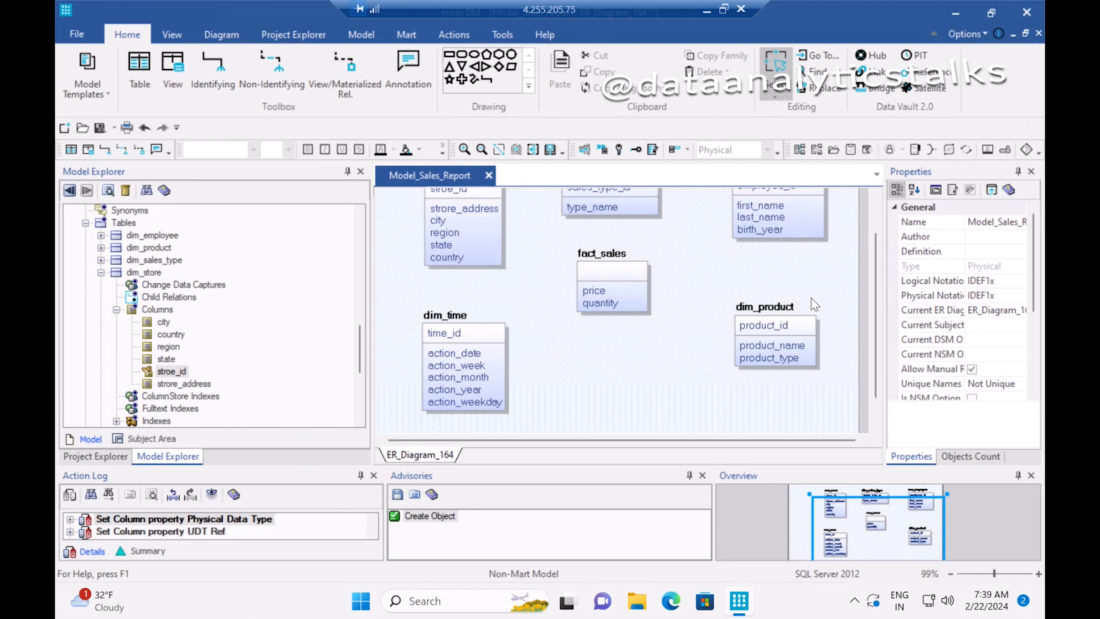
# - Create an identifying relationship from dim_store to fact_sales and narrow the Model Explorer to give the diagram more room
pyautogui.scroll(3, 695, 347)
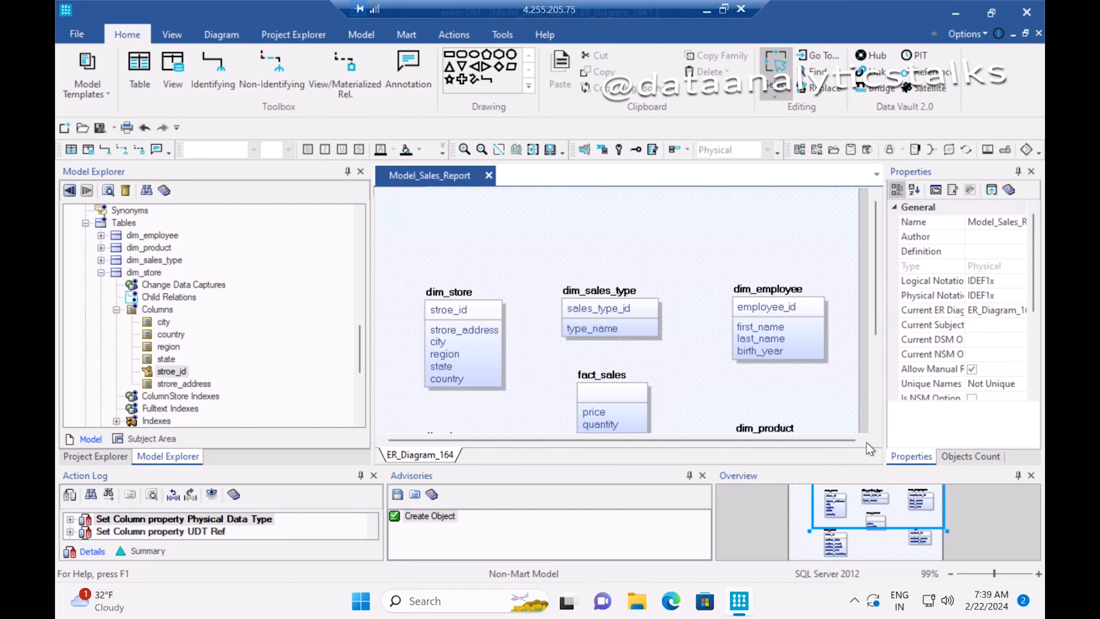
pyautogui.scroll(-2, 859, 339)
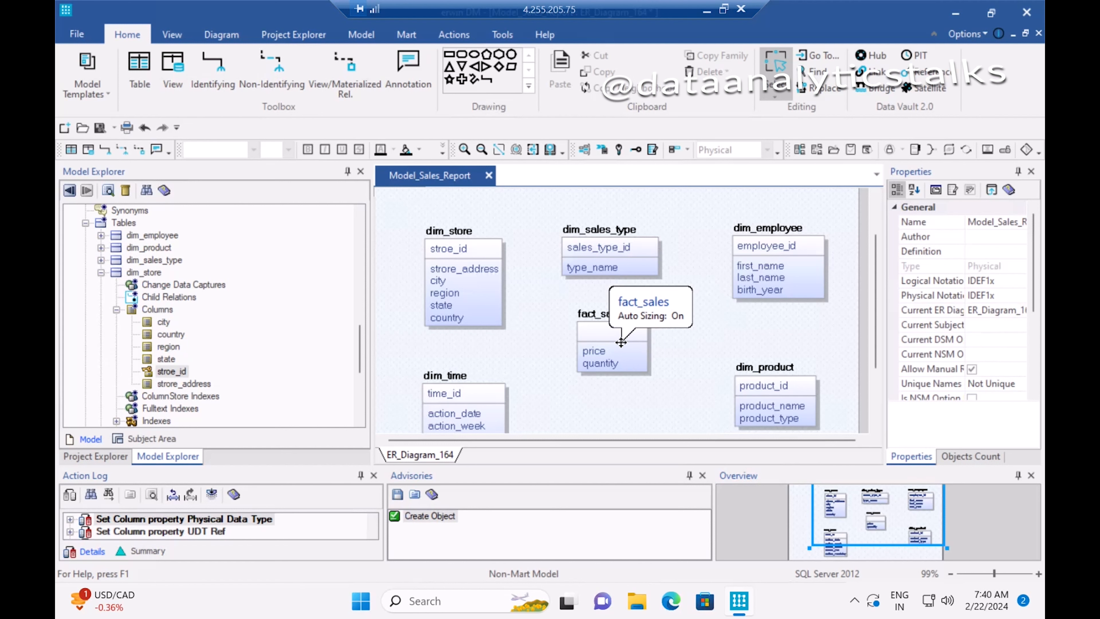
pyautogui.click(216, 73)
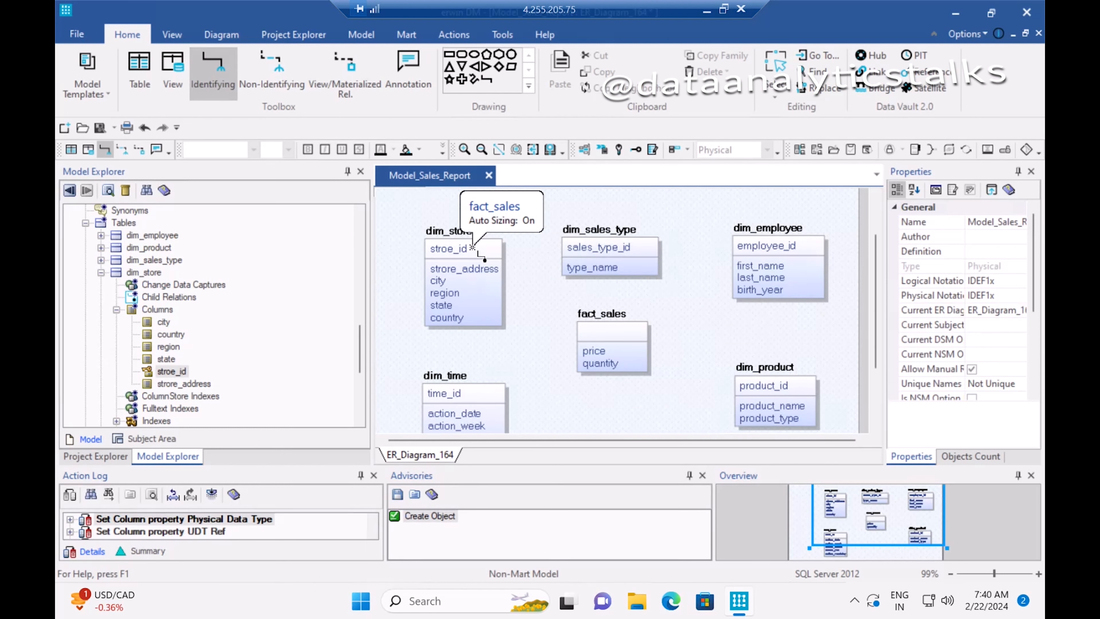
pyautogui.click(472, 247)
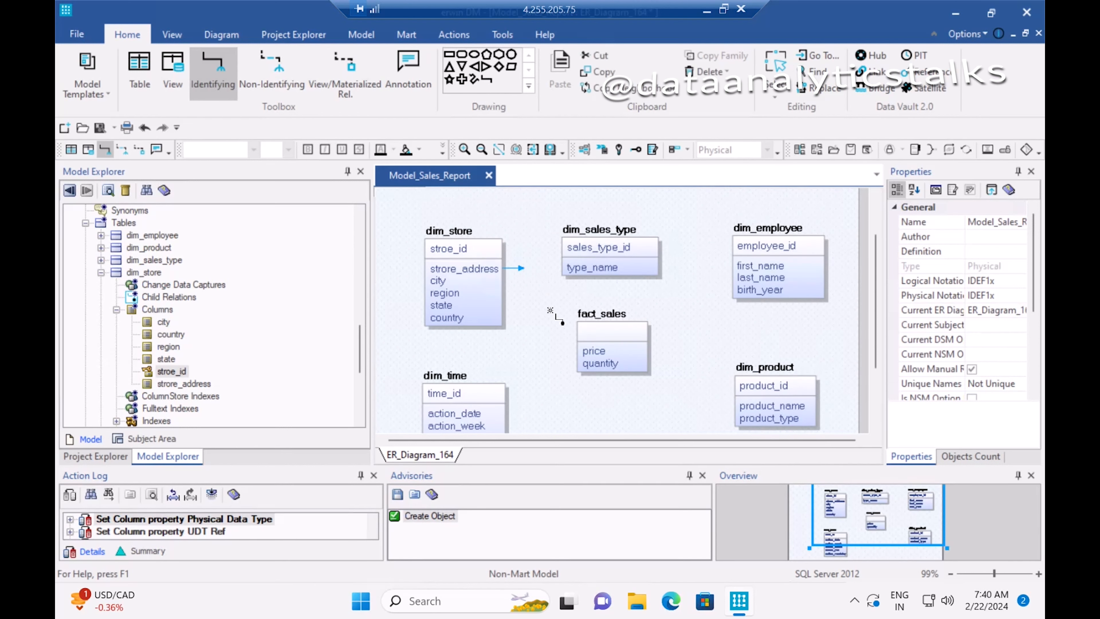
pyautogui.click(589, 342)
pyautogui.moveTo(372, 271); pyautogui.dragTo(217, 278)
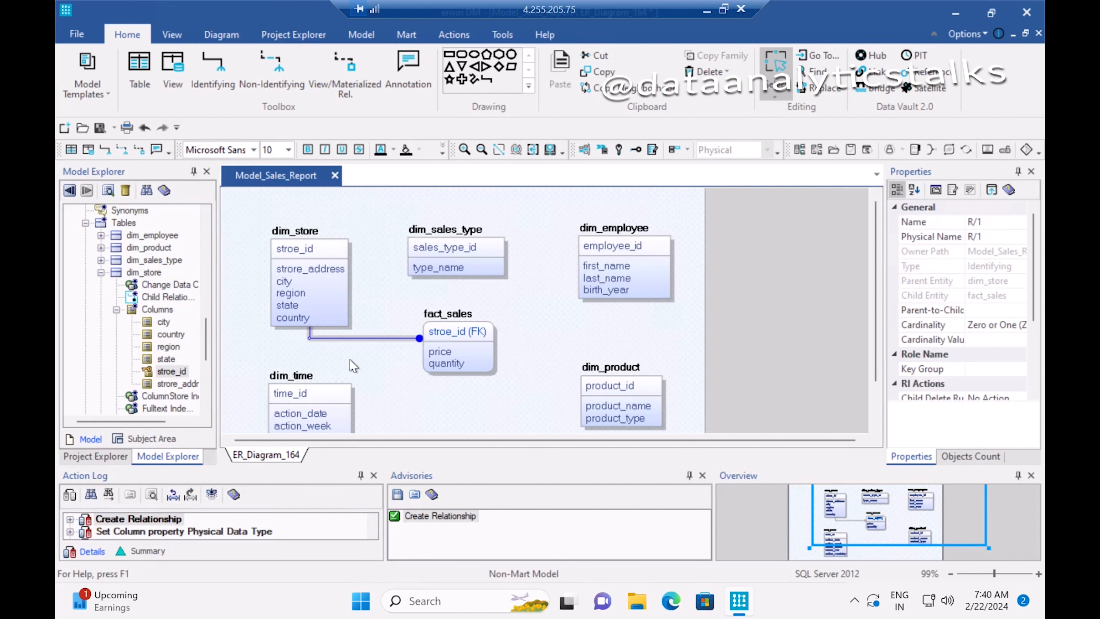
pyautogui.hotkey('ctrl', 'z')
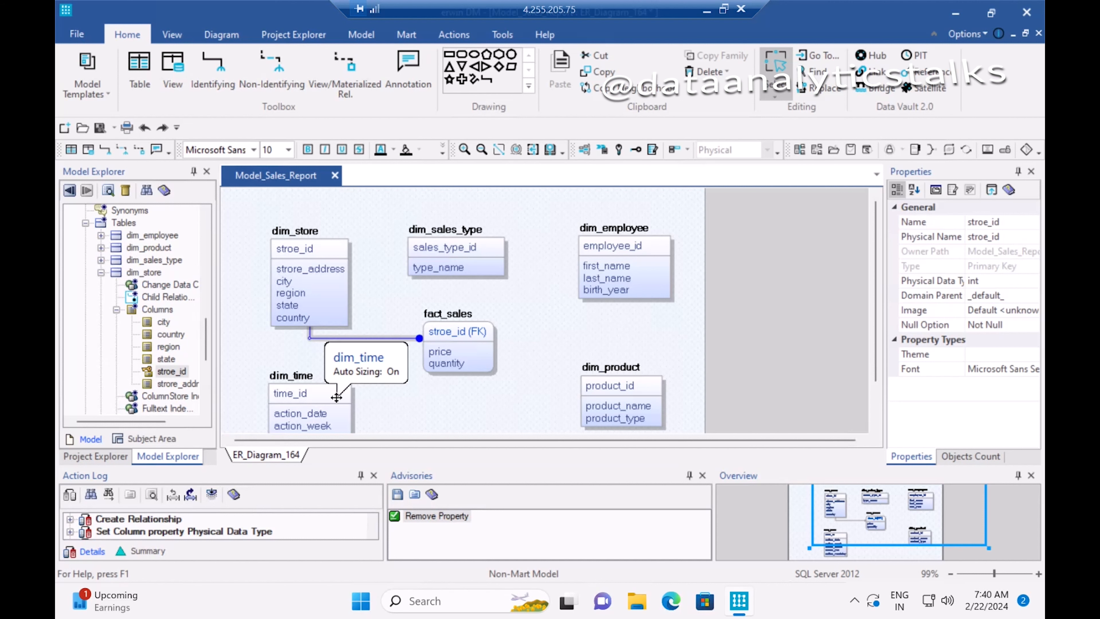
# - Create identifying relationships from dim_time and from dim_sales_type to the fact_sales table
pyautogui.click(212, 72)
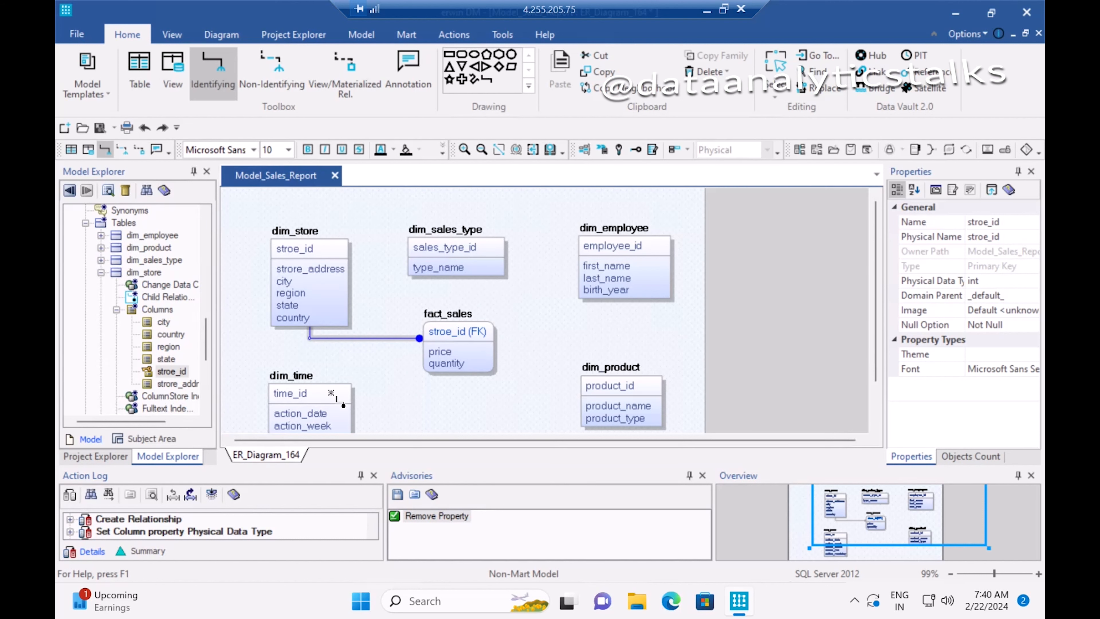
pyautogui.click(331, 393)
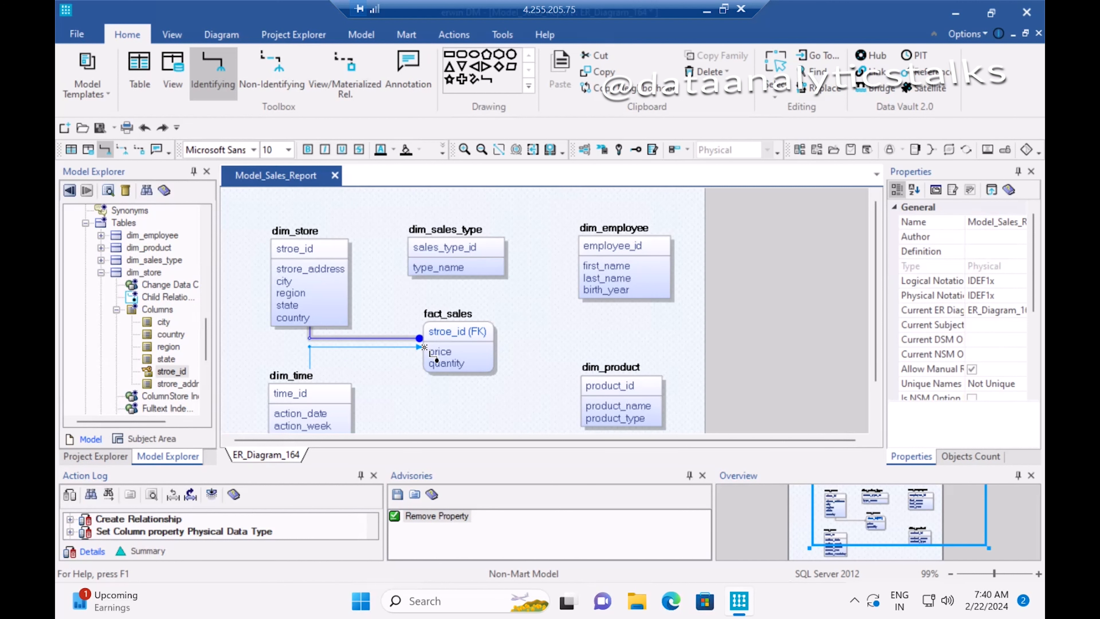
pyautogui.click(437, 360)
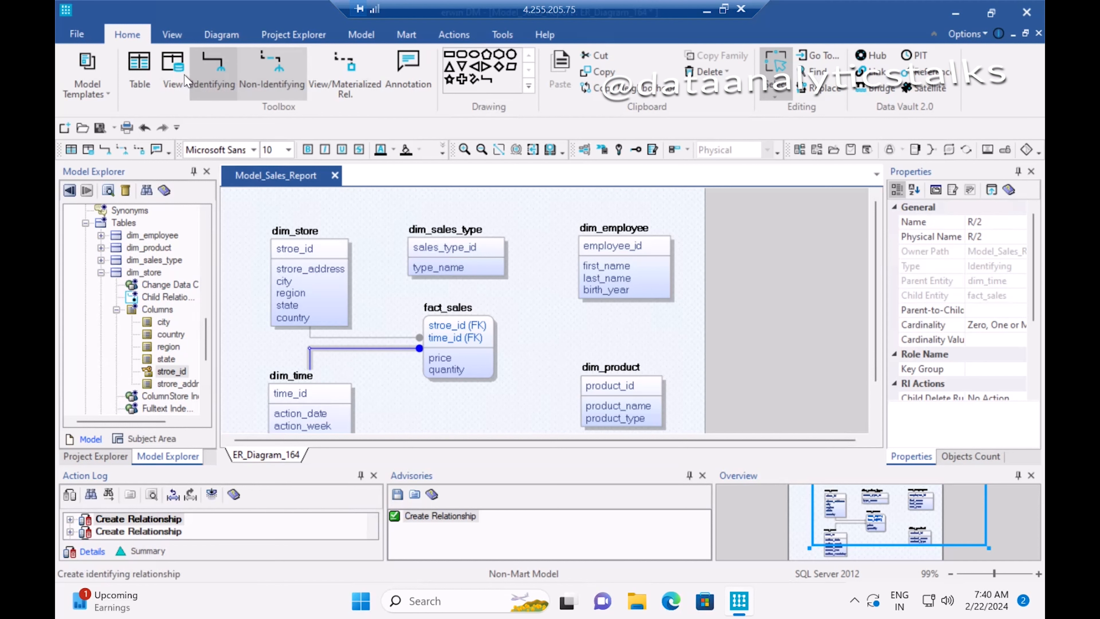
pyautogui.click(209, 79)
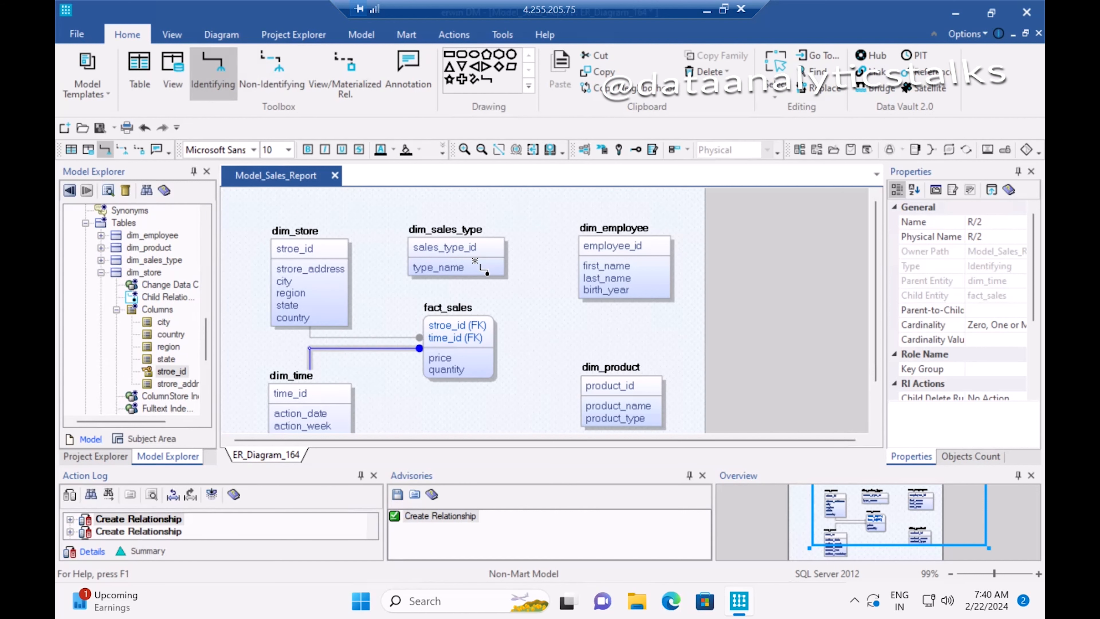
pyautogui.click(474, 266)
pyautogui.click(469, 333)
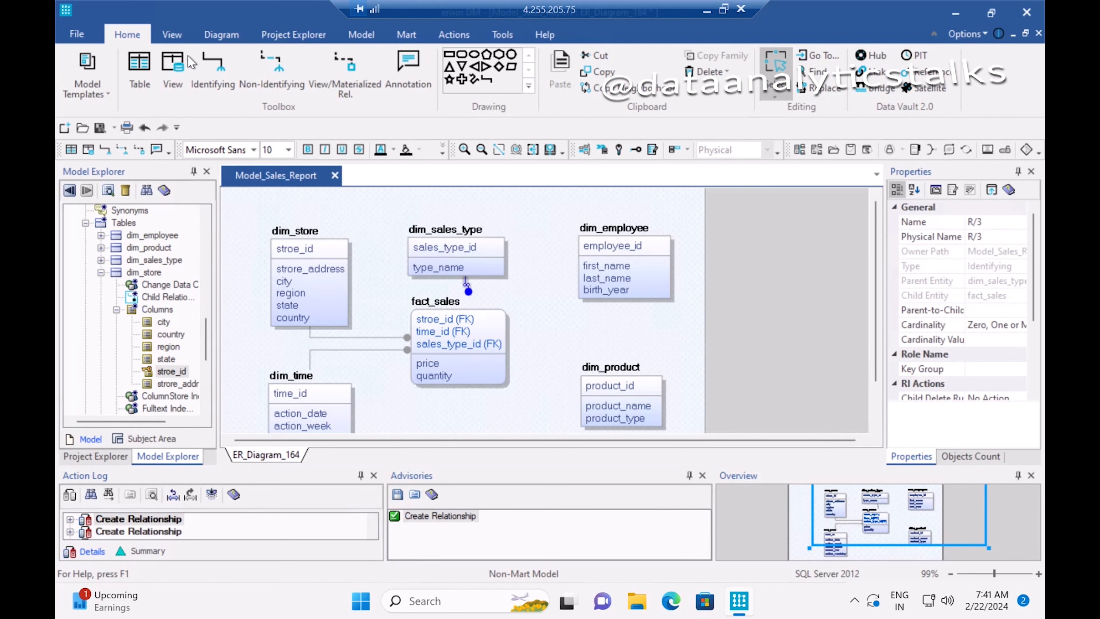
# - Create identifying relationships from dim_employee and from dim_product to the fact_sales table
pyautogui.click(212, 69)
pyautogui.click(580, 272)
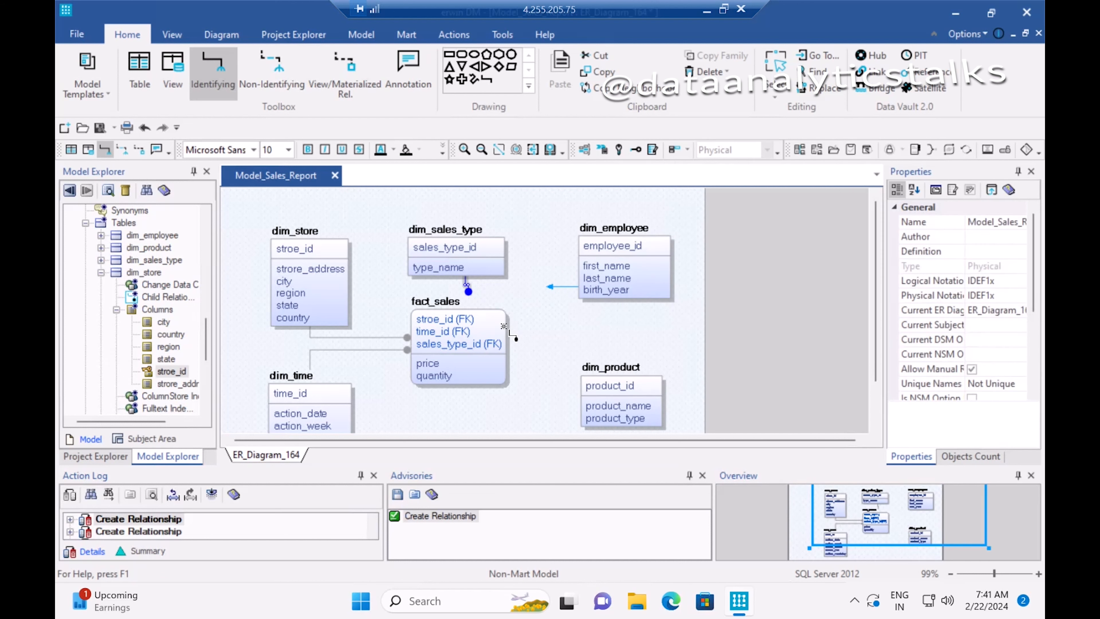
pyautogui.click(477, 332)
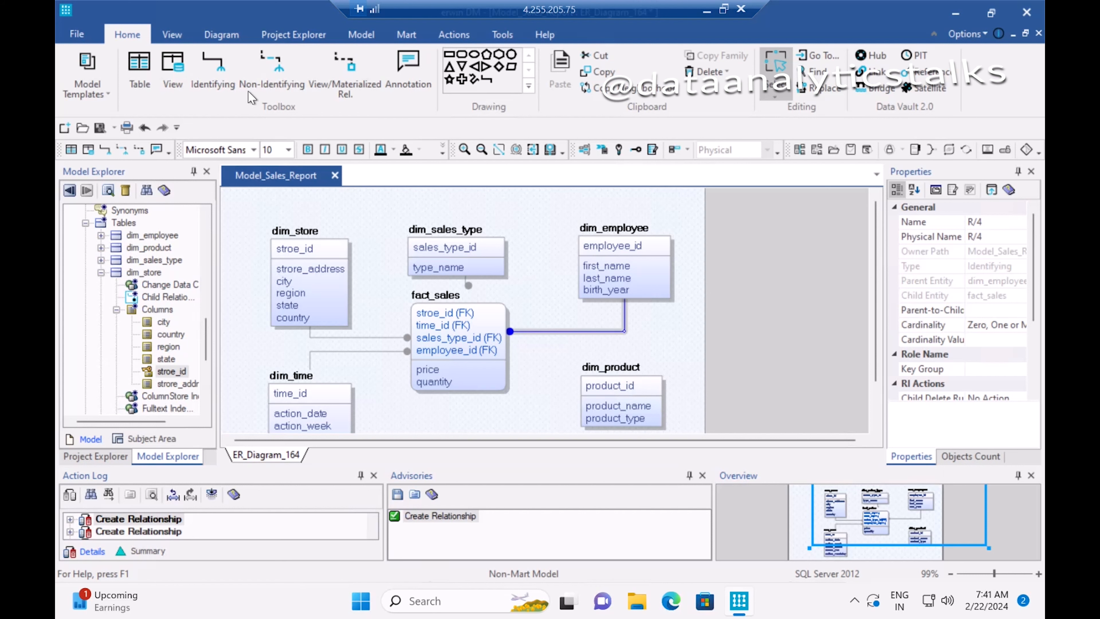
pyautogui.click(212, 76)
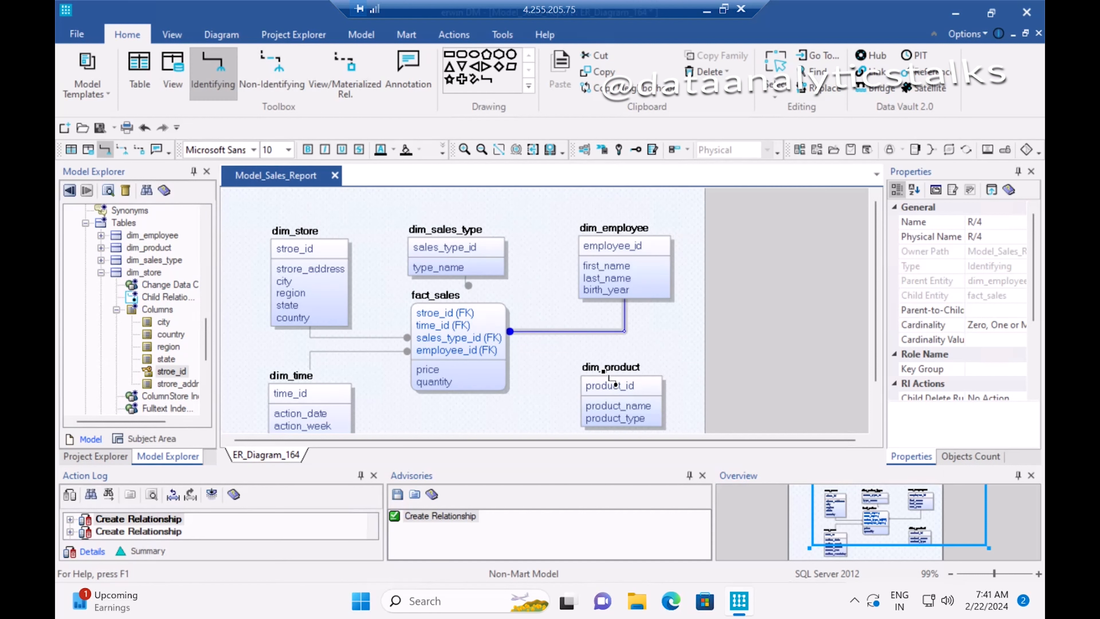
pyautogui.click(471, 350)
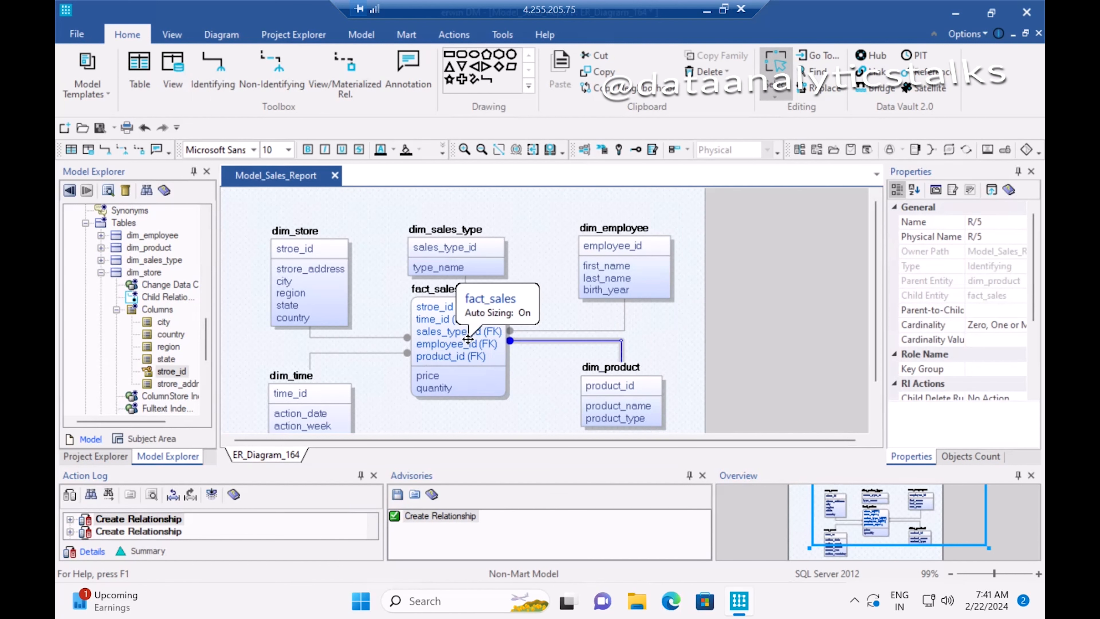
pyautogui.hotkey('ctrl', 's')
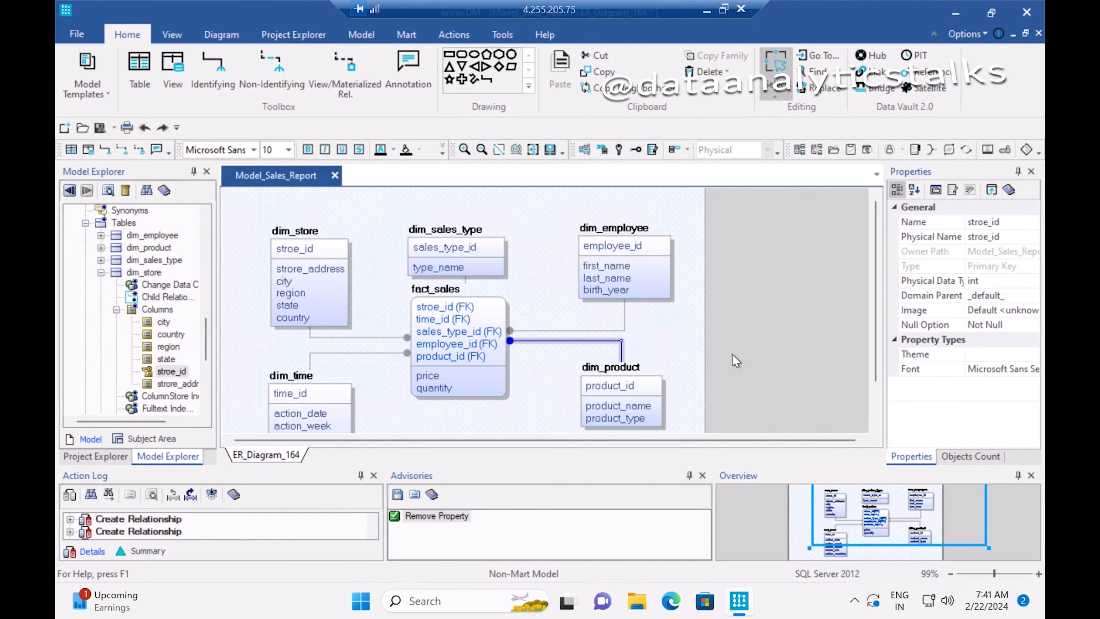
# - Rearrange the diagram by moving fact_sales, dim_time and dim_product lower and shifting dim_employee slightly so the dimensions spread around fact_sales
pyautogui.scroll(-3, 732, 353)
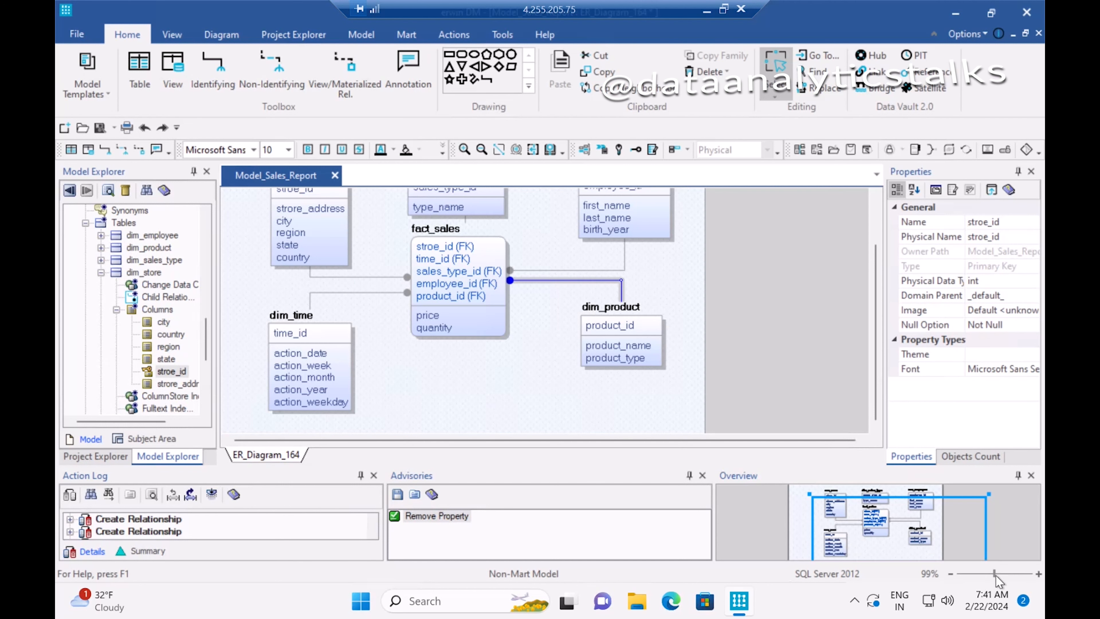
pyautogui.moveTo(996, 575); pyautogui.dragTo(986, 574)
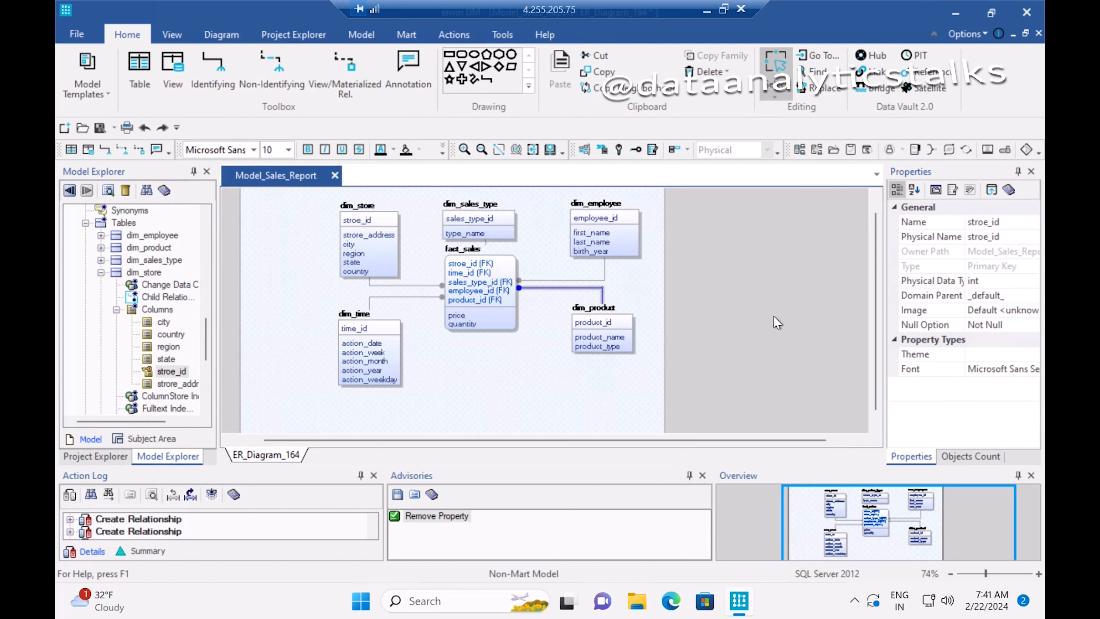
pyautogui.click(537, 361)
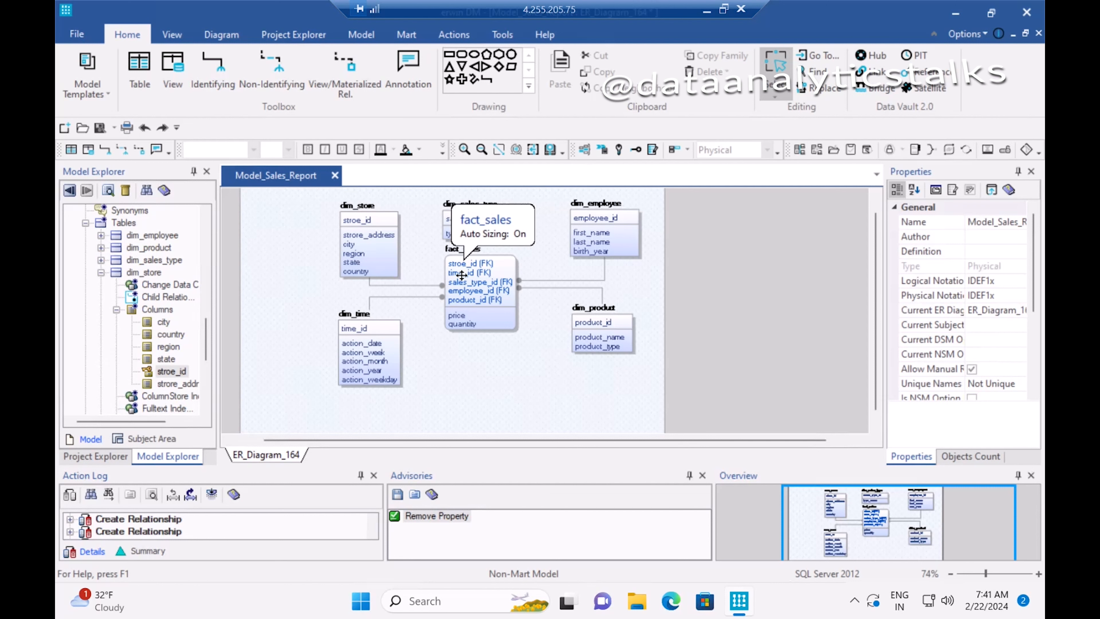
pyautogui.click(501, 264)
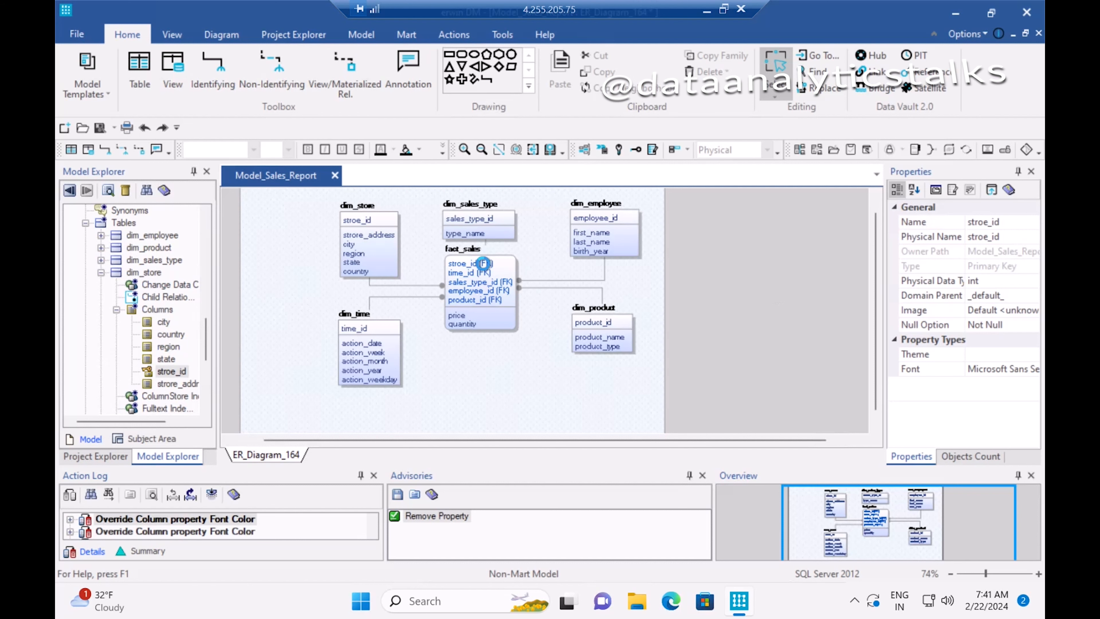
pyautogui.moveTo(481, 262); pyautogui.dragTo(485, 289)
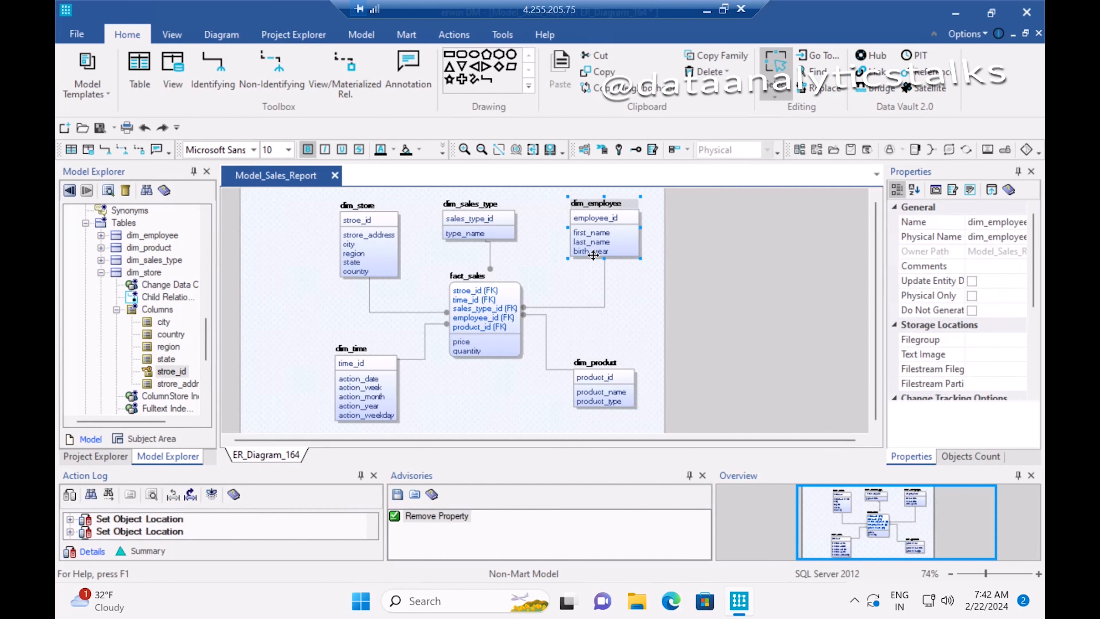
pyautogui.moveTo(591, 264); pyautogui.dragTo(586, 245)
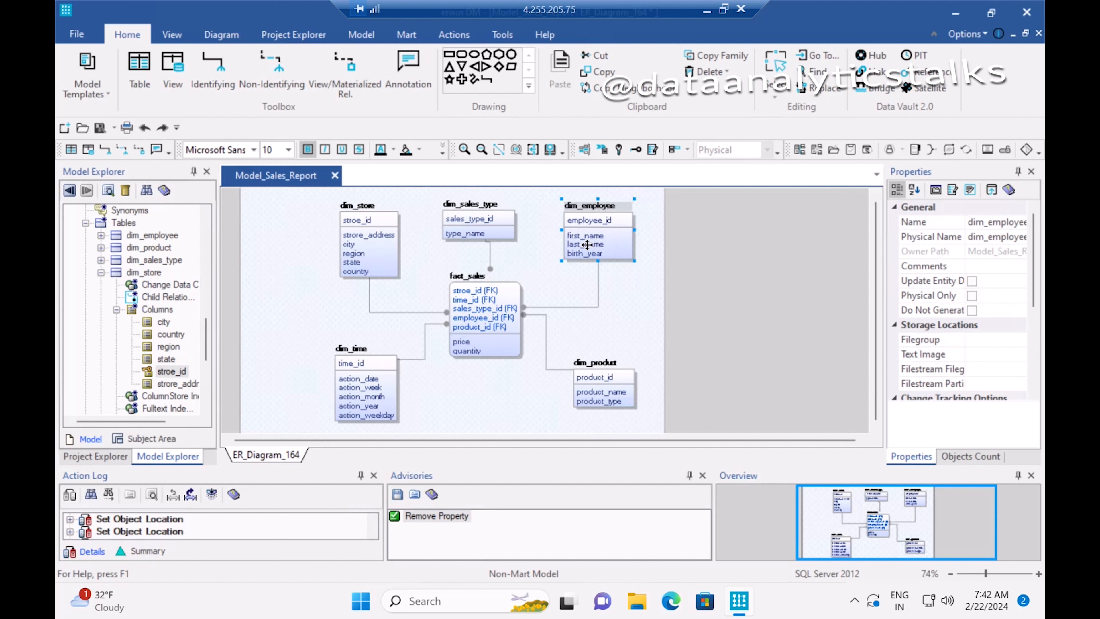
pyautogui.click(629, 296)
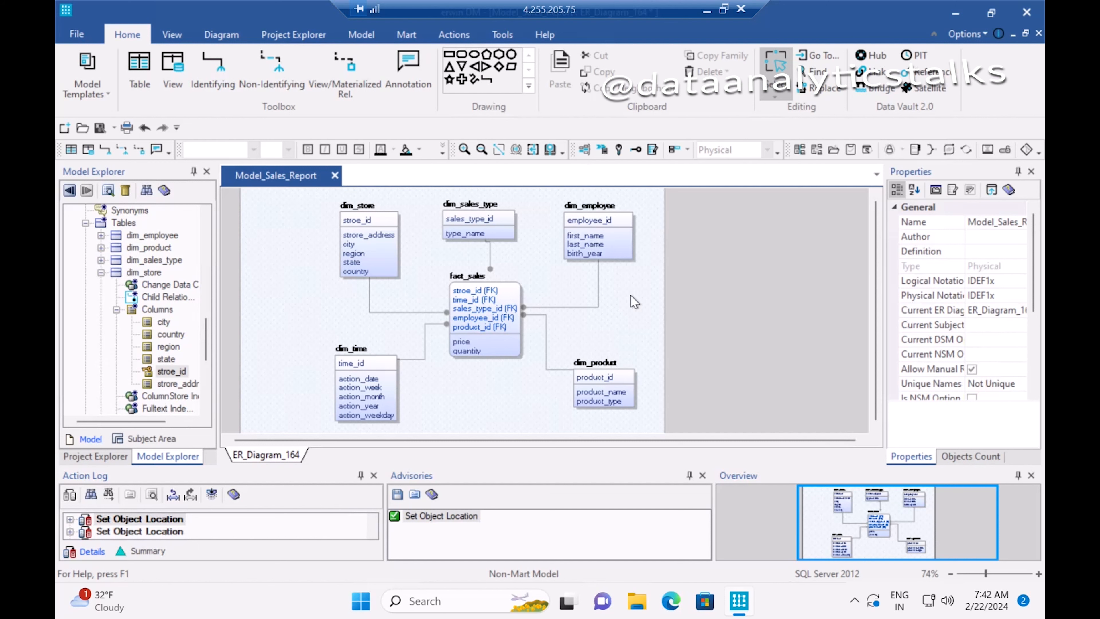
pyautogui.click(475, 290)
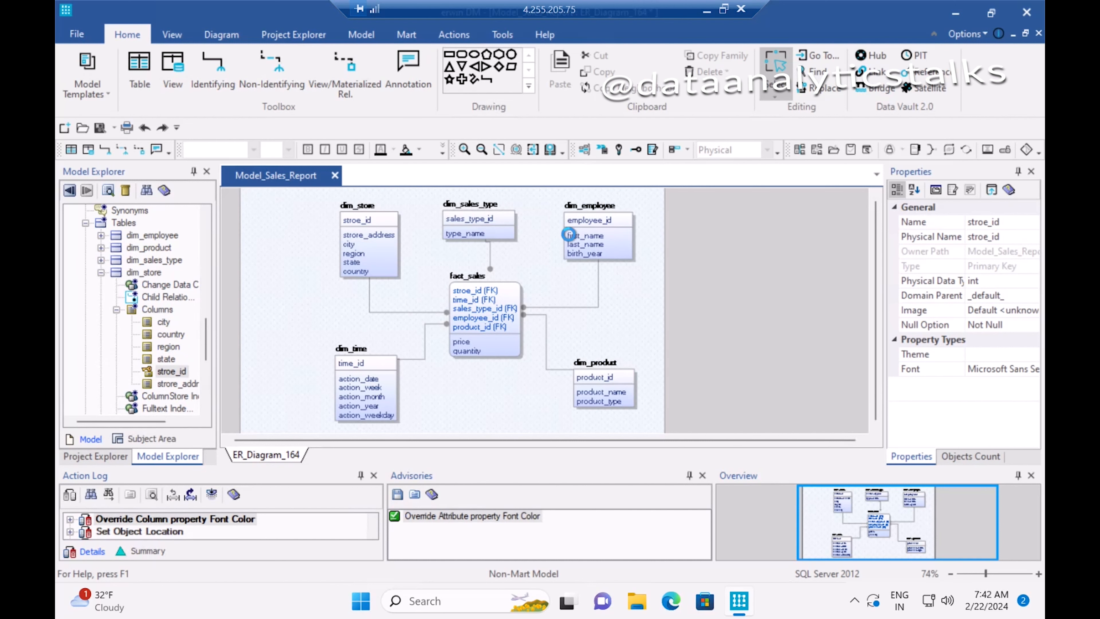
pyautogui.hotkey('ctrl', 'z')
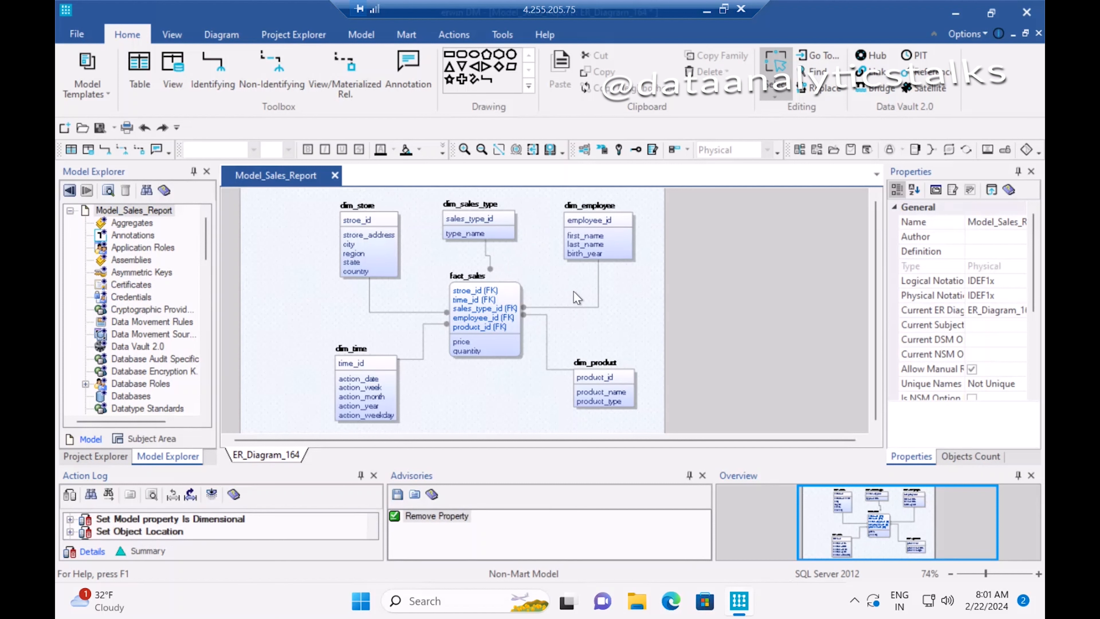
# - Delete the identifying relationships between fact_sales and its dimension tables from both the diagram and the model, without retaining migrated columns
pyautogui.click(418, 312)
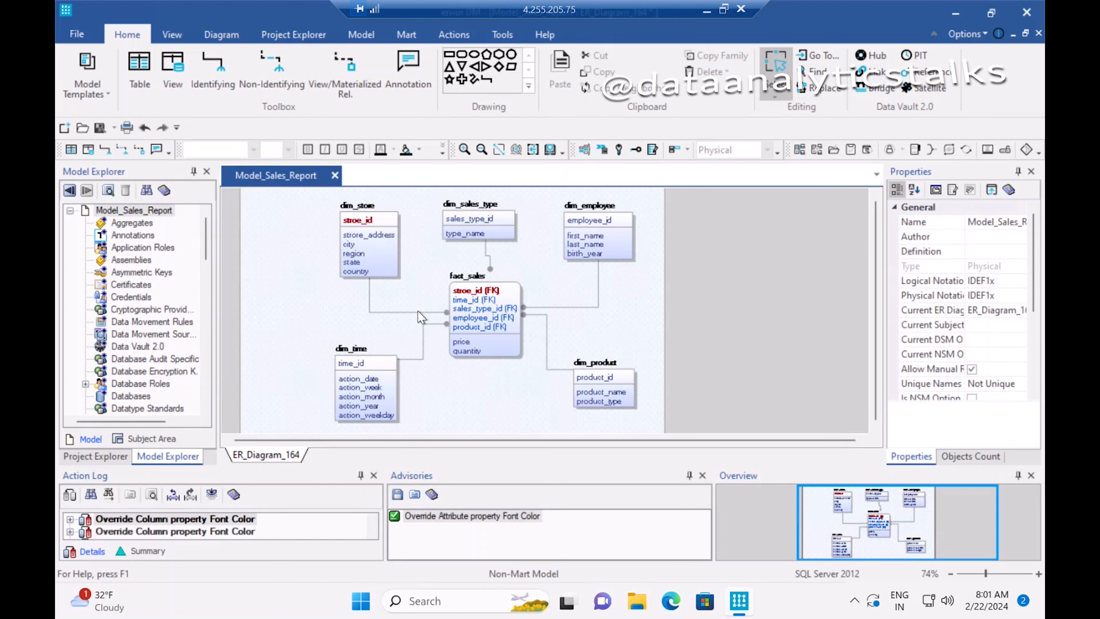
pyautogui.click(411, 312)
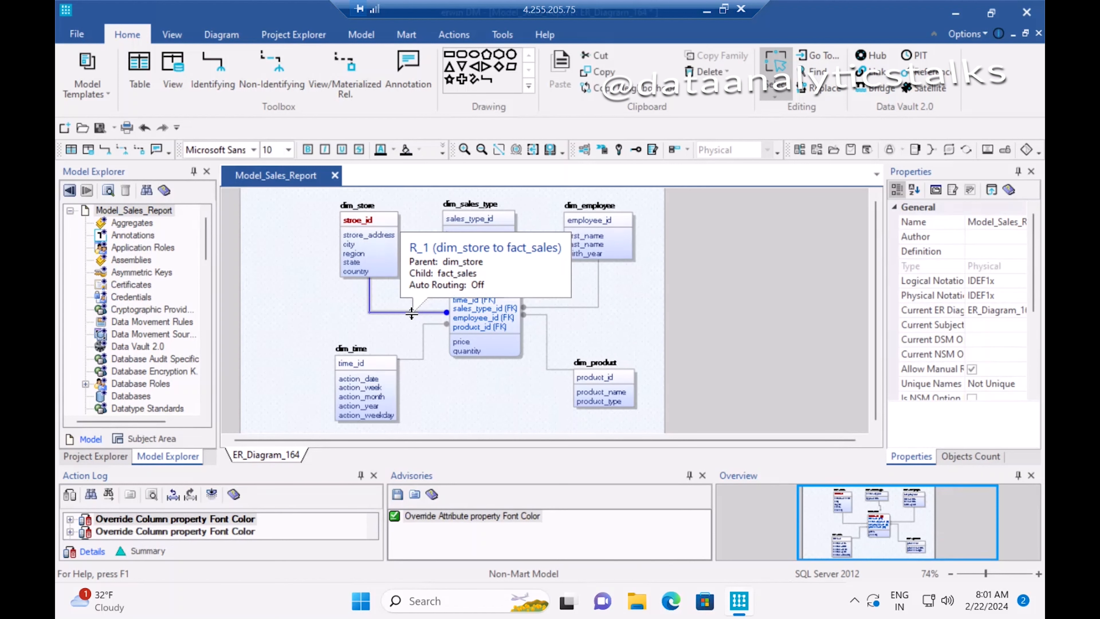
pyautogui.press('Delete')
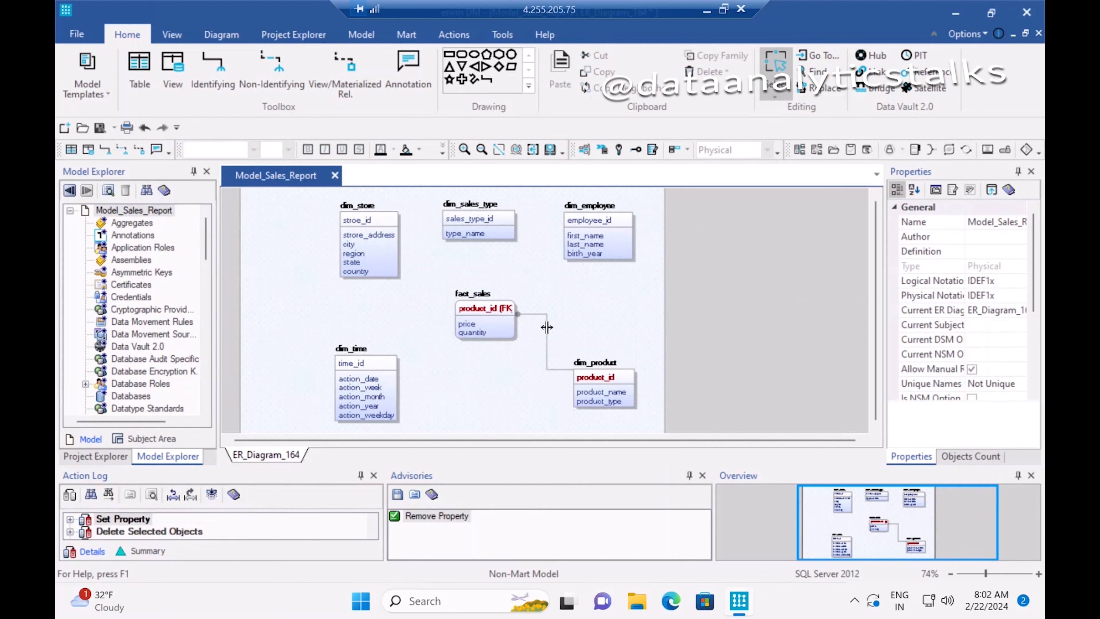
pyautogui.click(546, 327)
pyautogui.press('Delete')
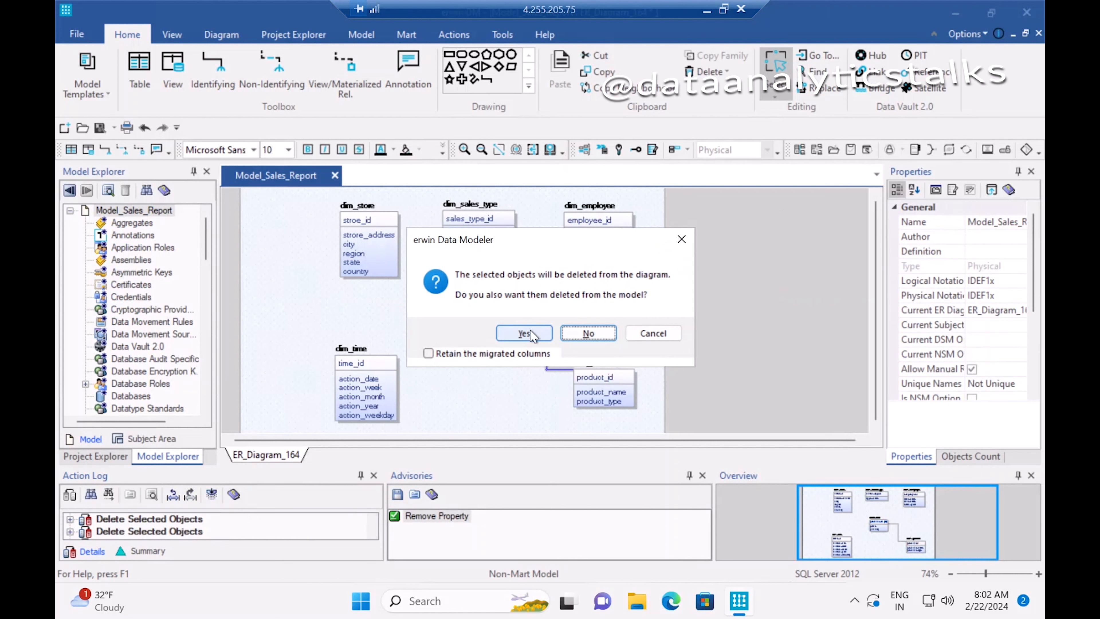
pyautogui.click(533, 332)
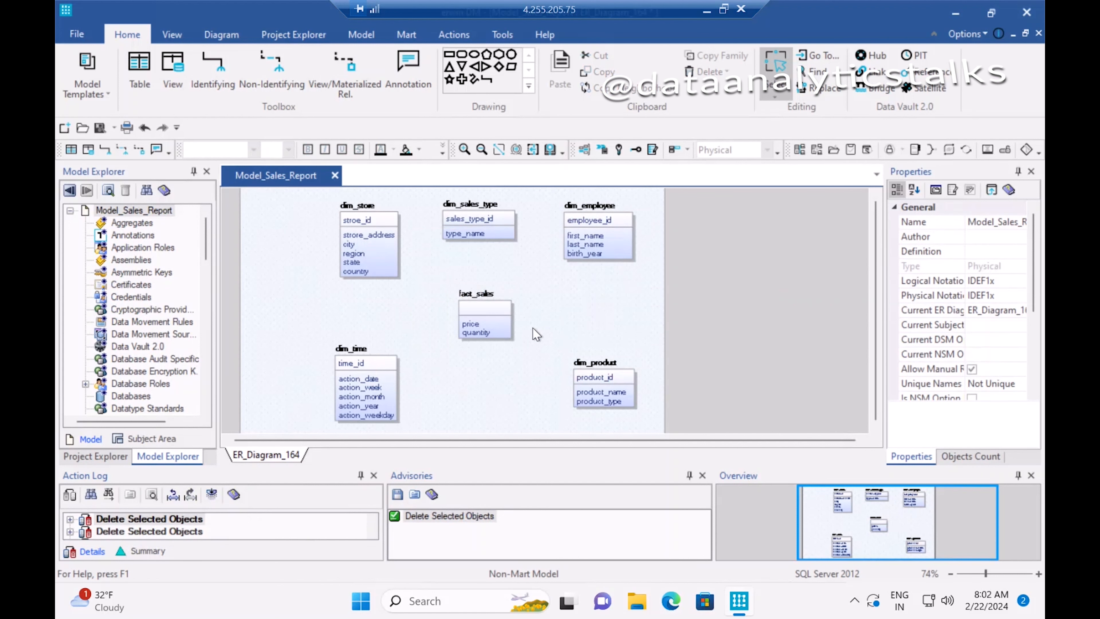
# - Add a new column named sales_key to the fact_sales table in its column properties
pyautogui.click(477, 307)
pyautogui.rightClick(477, 307)
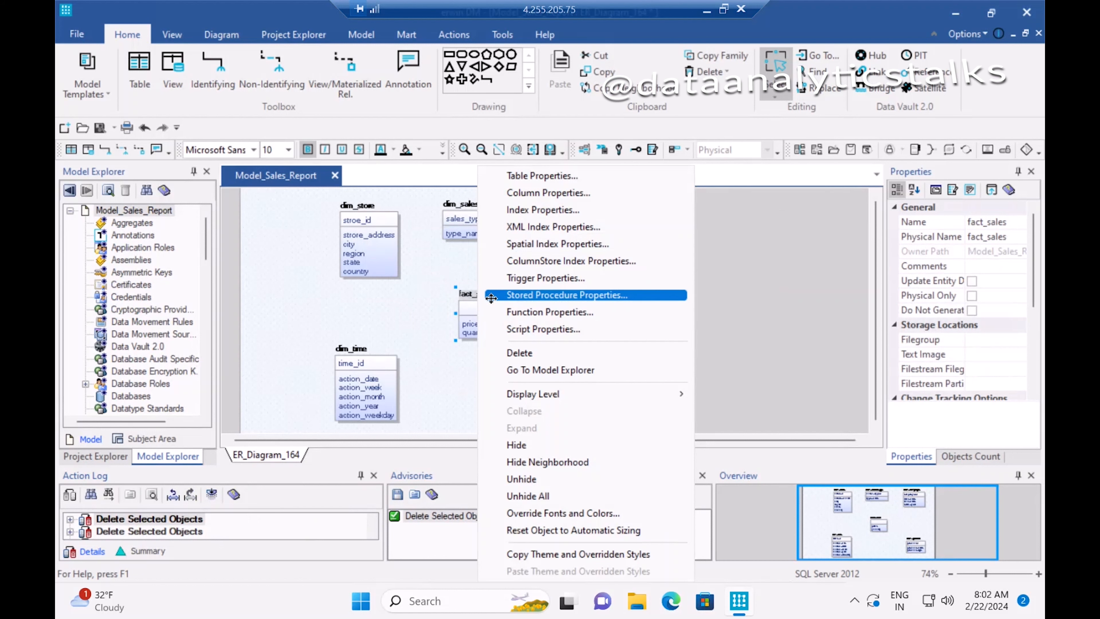
pyautogui.click(542, 195)
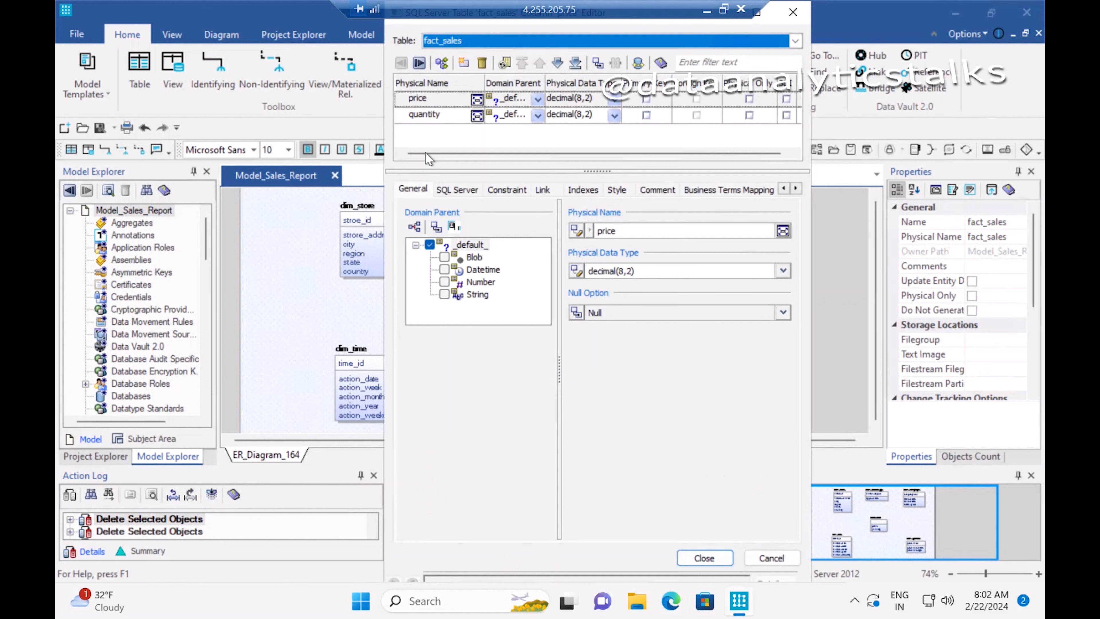
pyautogui.click(463, 62)
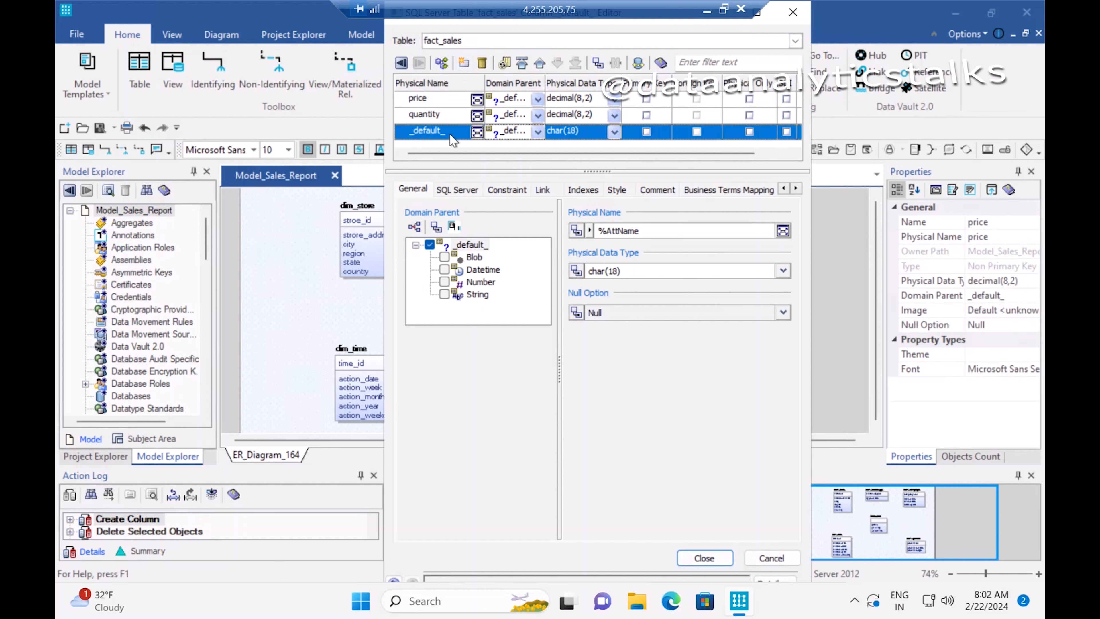
pyautogui.press('BackSpace')
pyautogui.press('BackSpace')
pyautogui.press('BackSpace')
pyautogui.press('BackSpace')
pyautogui.press('BackSpace')
pyautogui.press('BackSpace')
pyautogui.press('BackSpace')
pyautogui.press('BackSpace')
pyautogui.press('BackSpace')
pyautogui.write('sales')
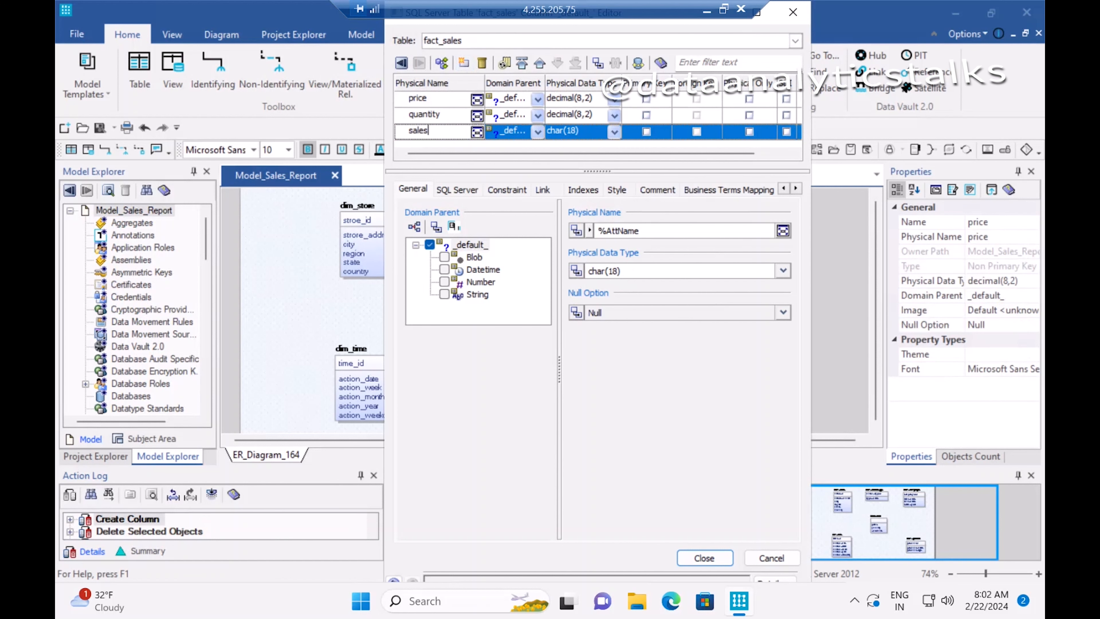
pyautogui.write('_key')
# - Set the sales_key column's data type to int, make it the primary key and close the column editor
pyautogui.click(611, 140)
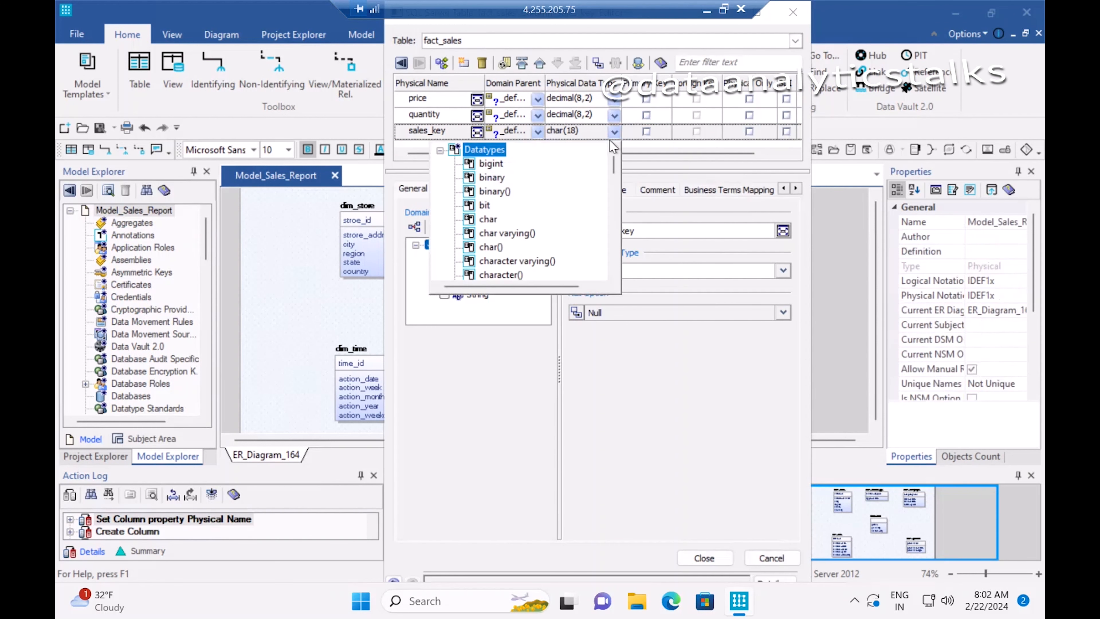
pyautogui.scroll(-7, 551, 219)
pyautogui.click(482, 247)
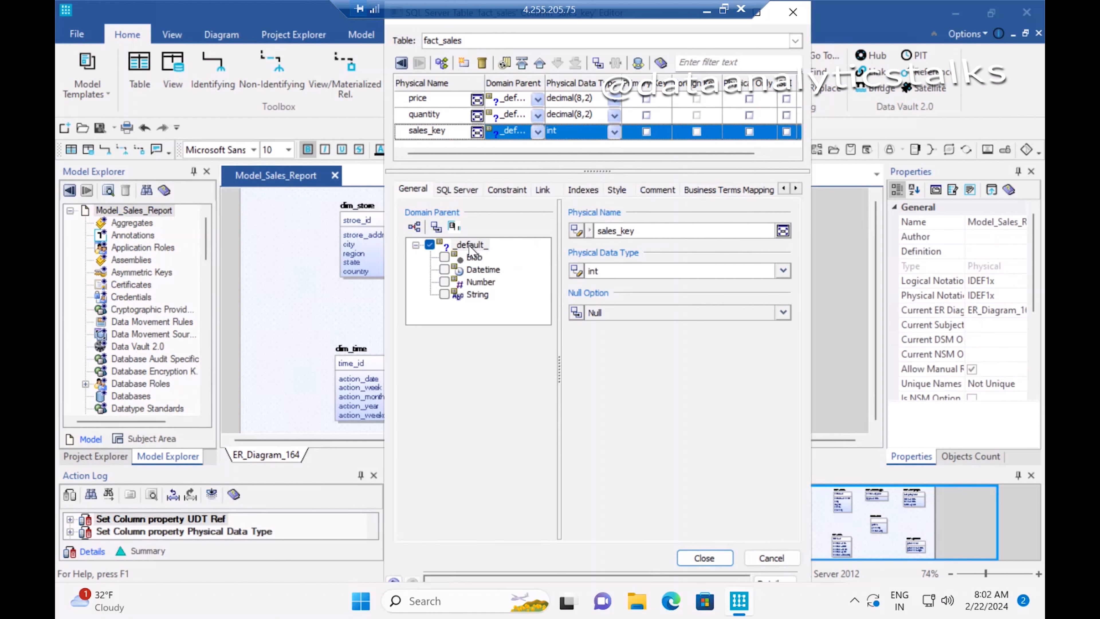
pyautogui.click(646, 132)
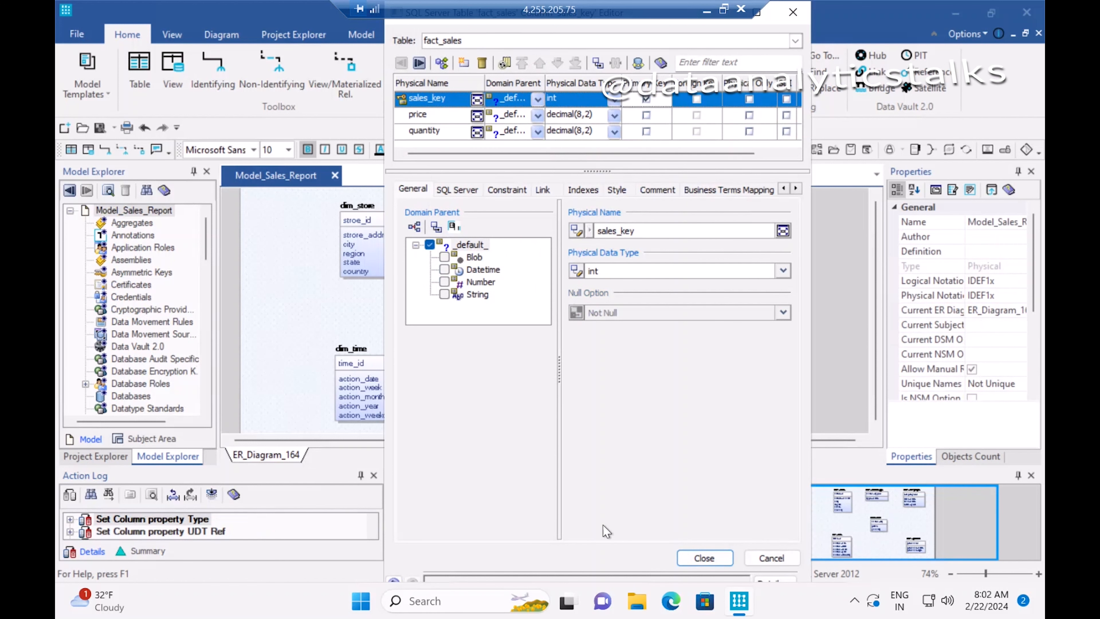
pyautogui.click(703, 558)
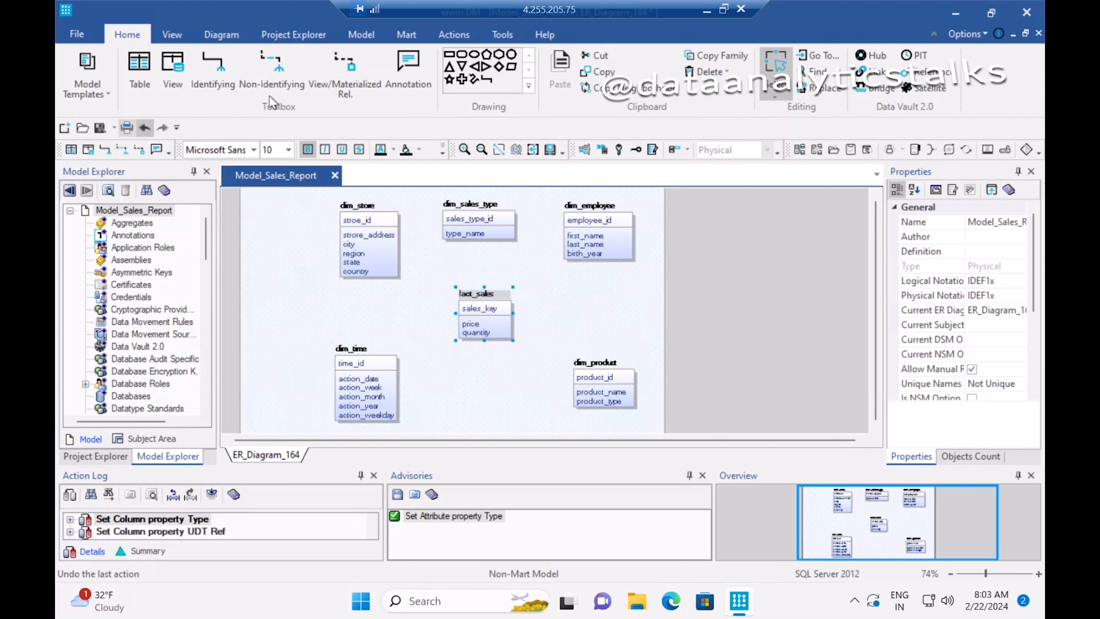
# - Create a non-identifying relationship from dim_store to fact_sales
pyautogui.click(279, 69)
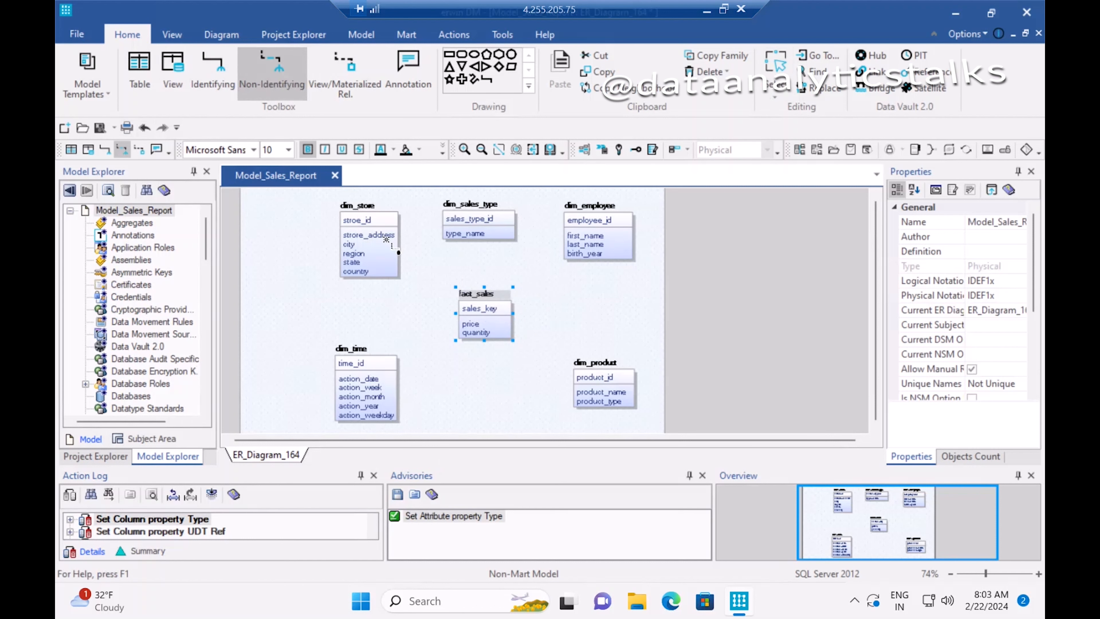
pyautogui.click(456, 325)
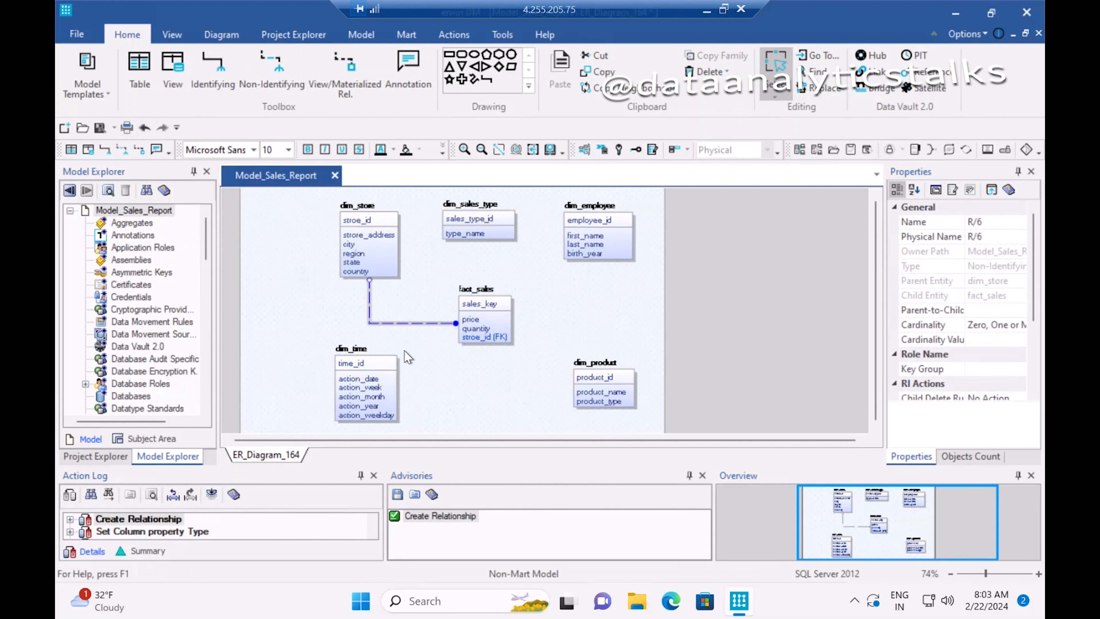
pyautogui.click(504, 380)
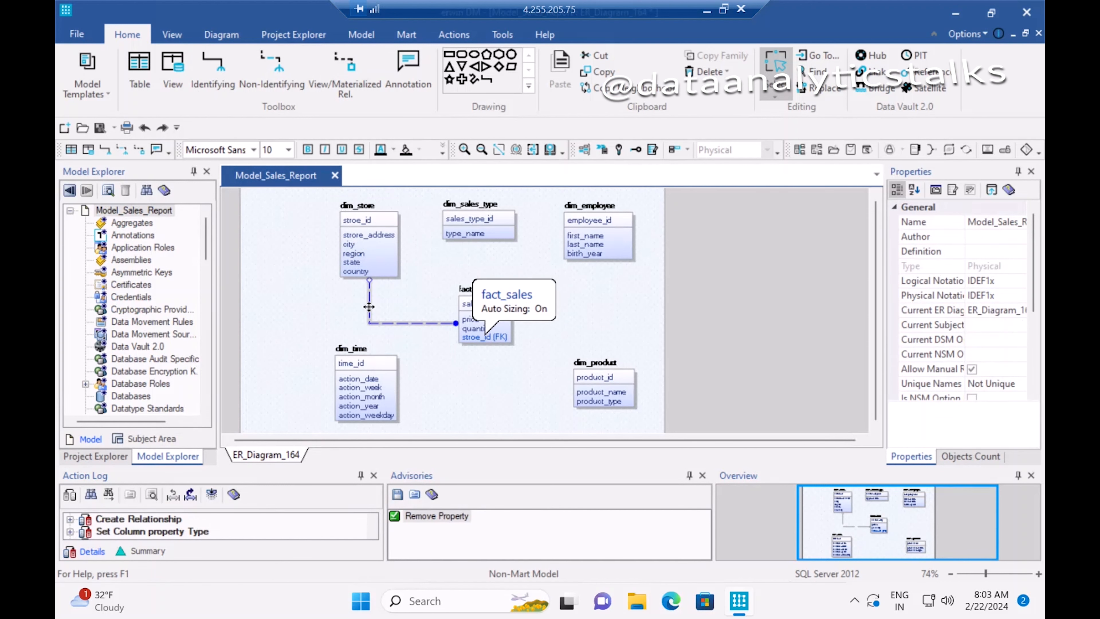
# - Create non-identifying relationships from dim_sales_type, dim_employee, dim_product and dim_time to fact_sales, and move dim_time slightly lower in the diagram
pyautogui.click(294, 73)
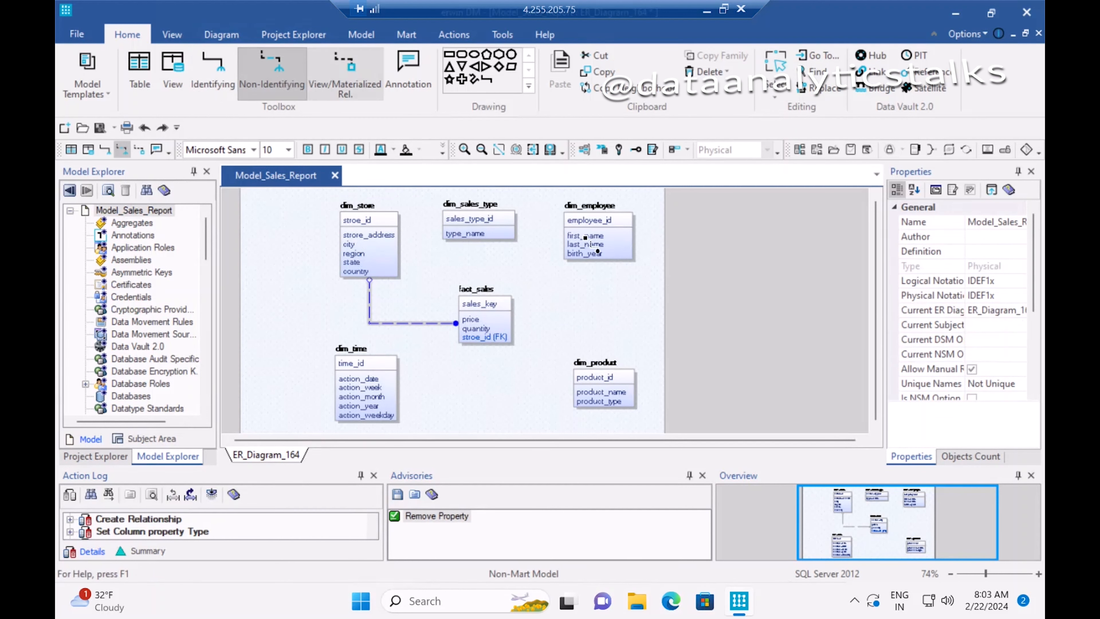
pyautogui.click(512, 229)
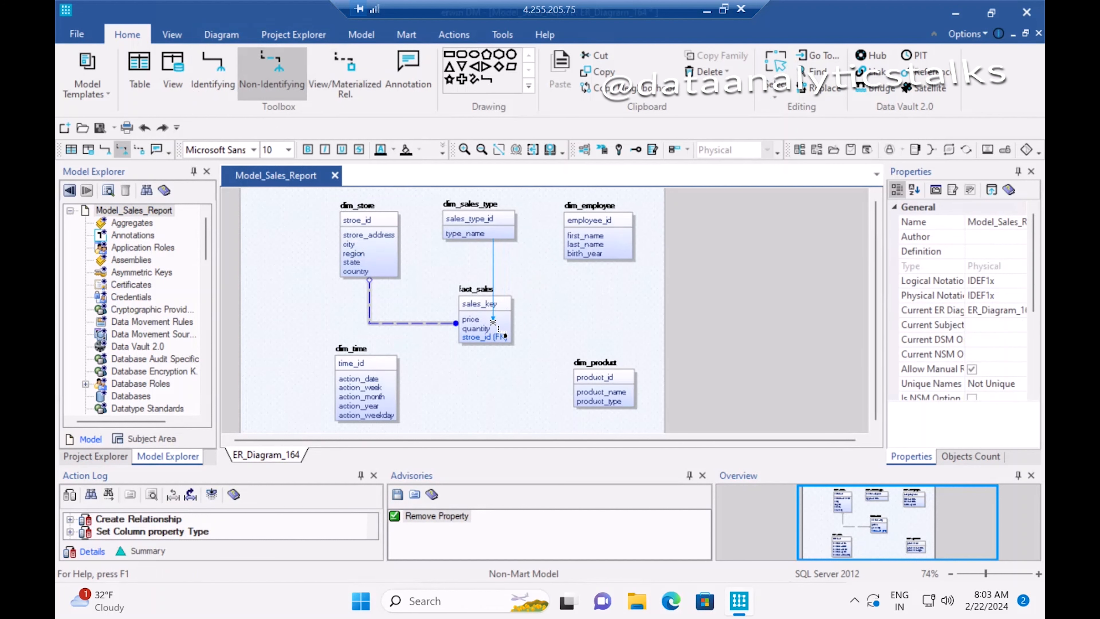
pyautogui.click(502, 321)
pyautogui.click(296, 80)
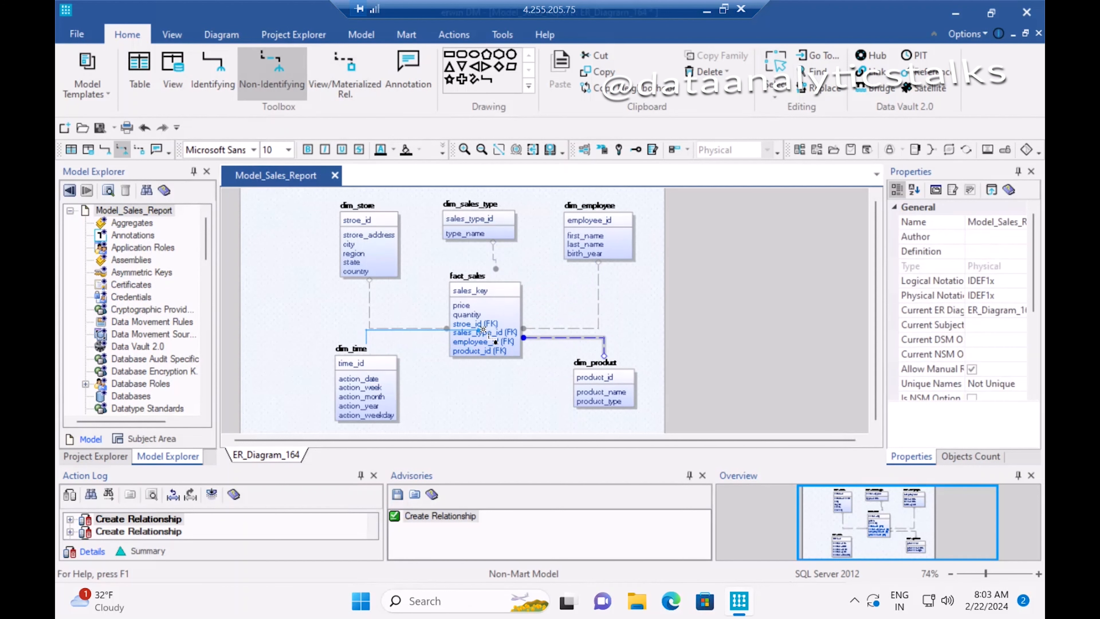
pyautogui.click(482, 332)
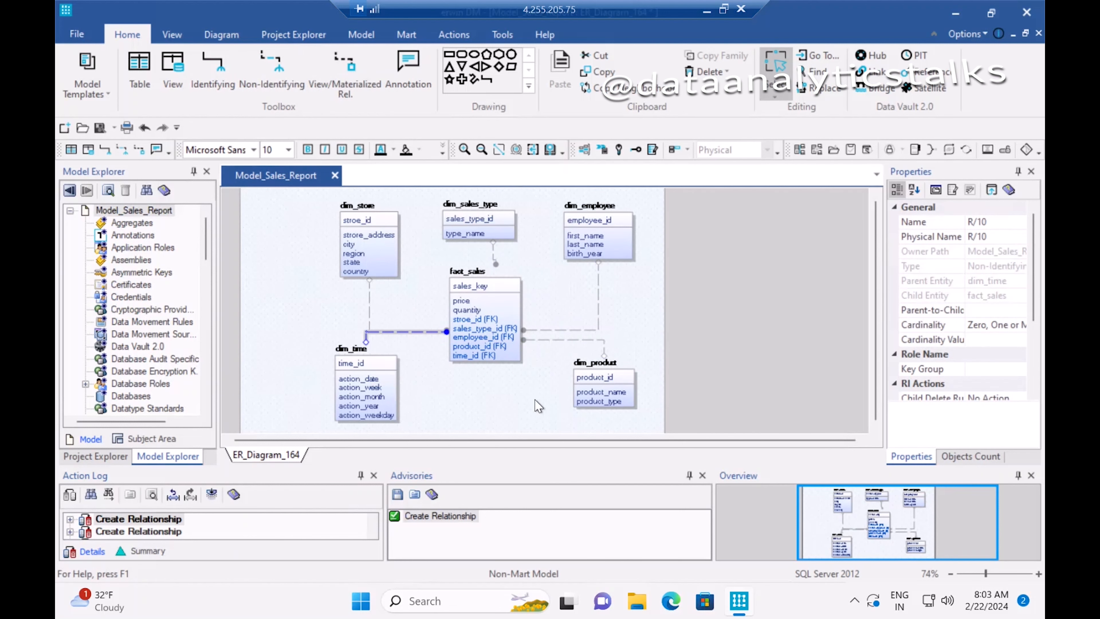
pyautogui.click(535, 403)
pyautogui.moveTo(384, 400)
pyautogui.mouseDown()
pyautogui.moveTo(389, 409)
pyautogui.moveTo(374, 409)
pyautogui.mouseUp()
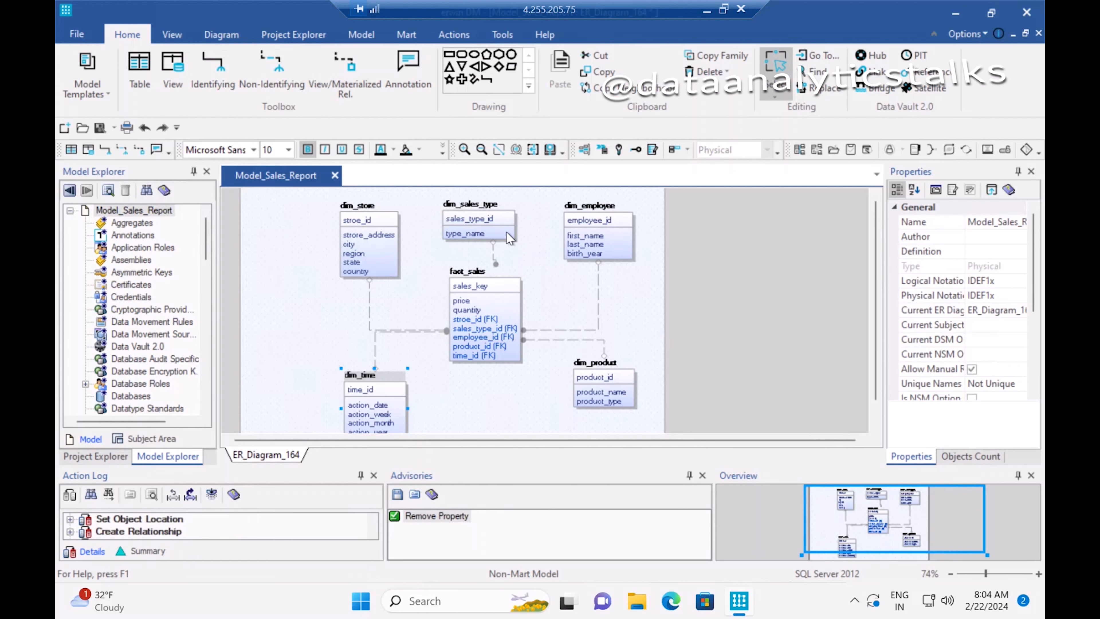
# - Set the physical notation of Model_Sales_Report to Information Engineering in the model properties
pyautogui.rightClick(155, 212)
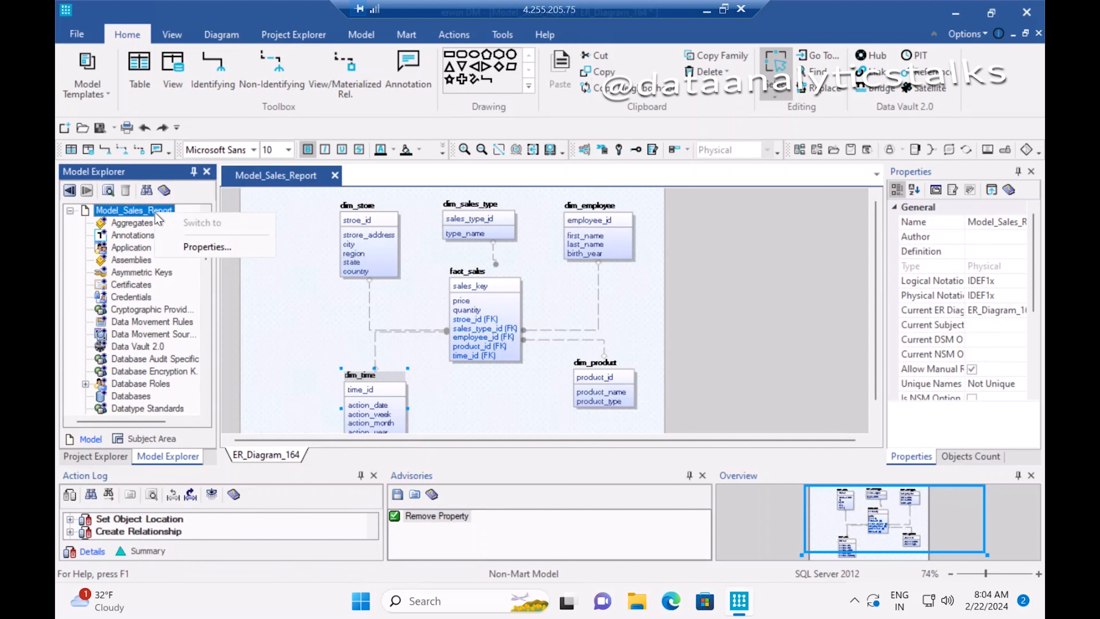
pyautogui.click(207, 247)
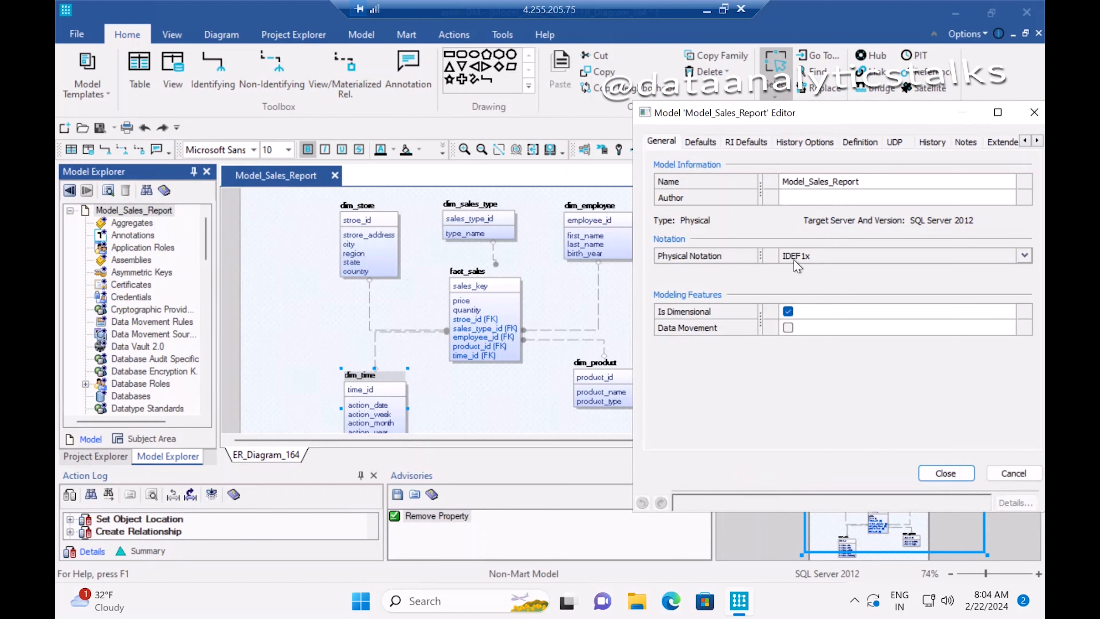
pyautogui.click(1023, 257)
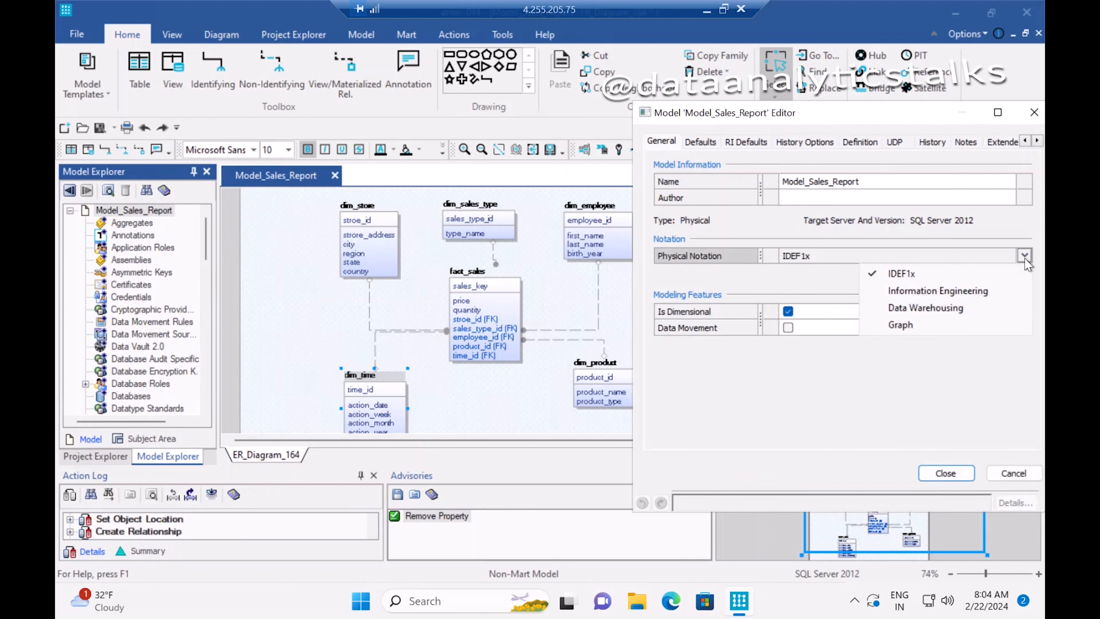
pyautogui.click(936, 292)
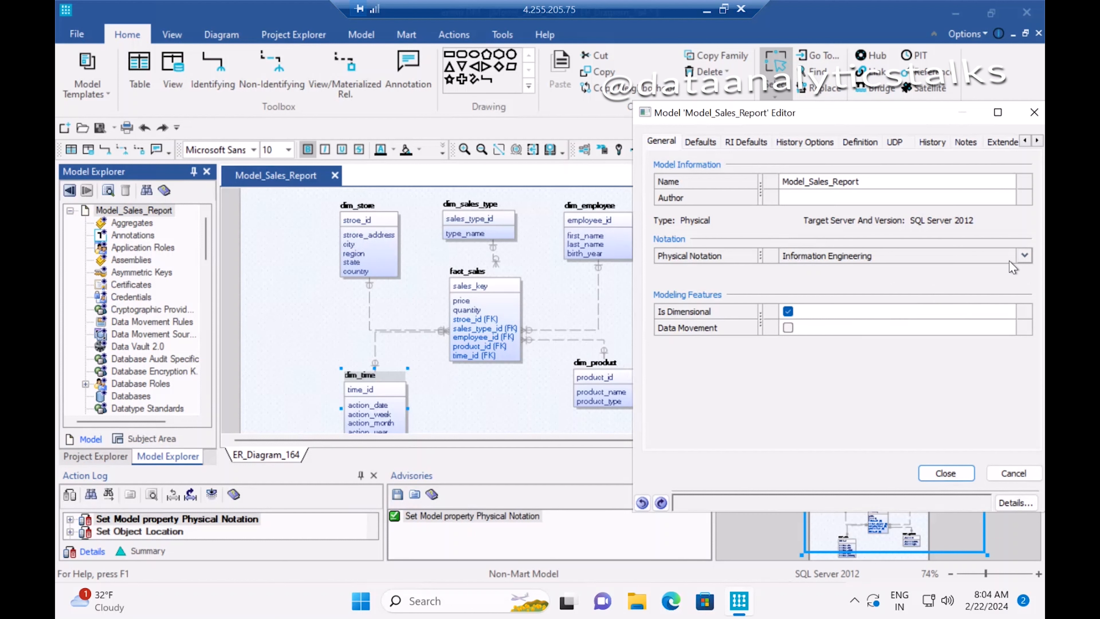
# - Try the Data Warehousing and Graph physical notations on the model to compare how the relationships are drawn
pyautogui.click(1023, 256)
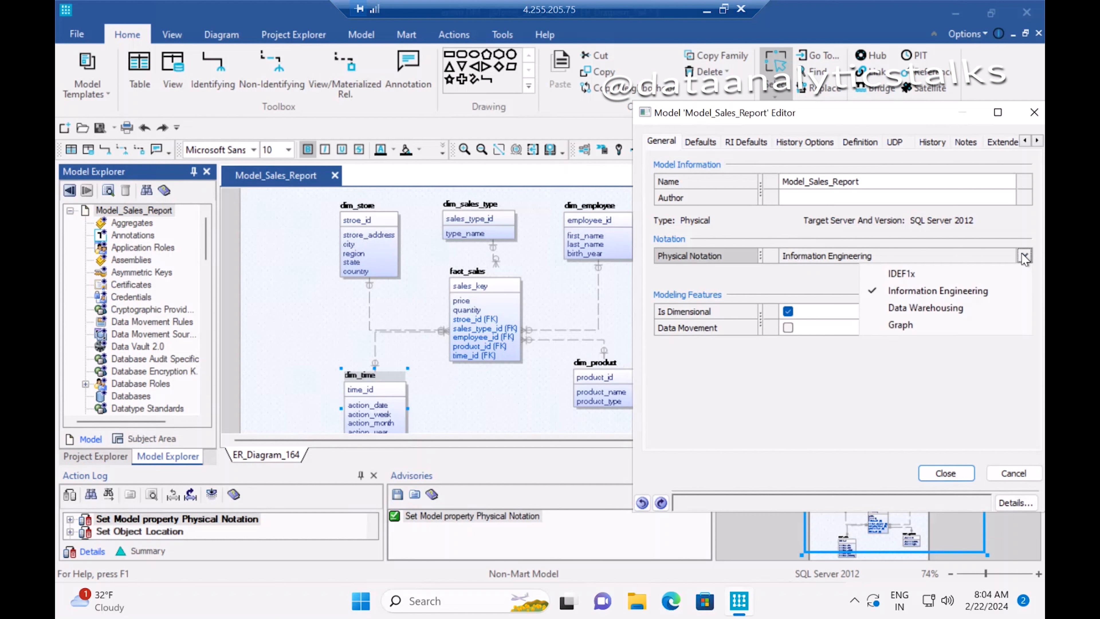
pyautogui.click(930, 308)
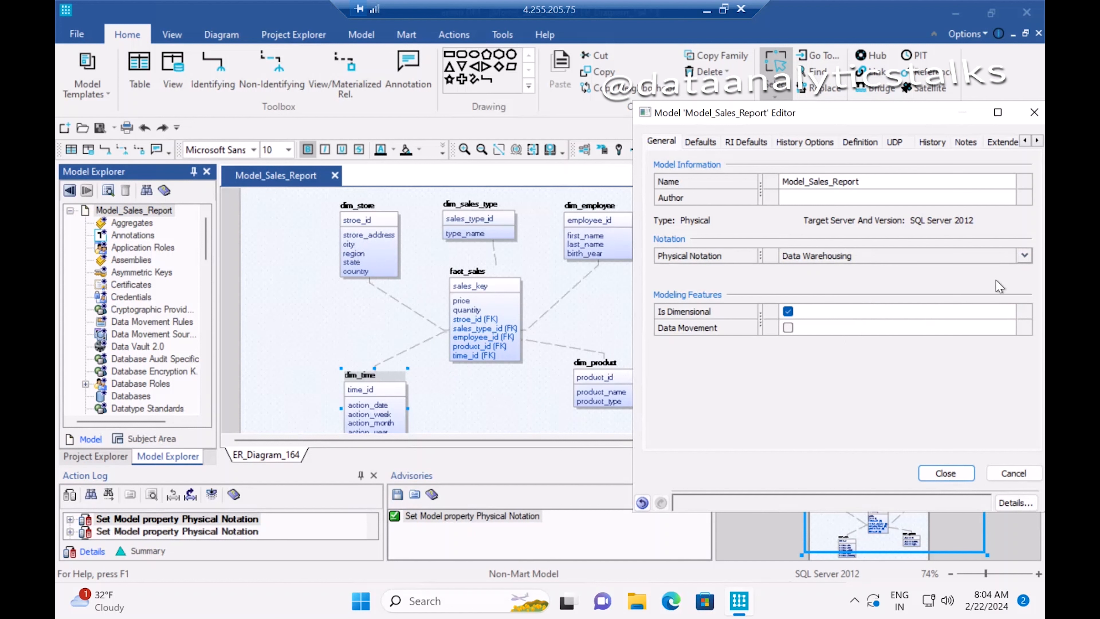
pyautogui.click(1024, 256)
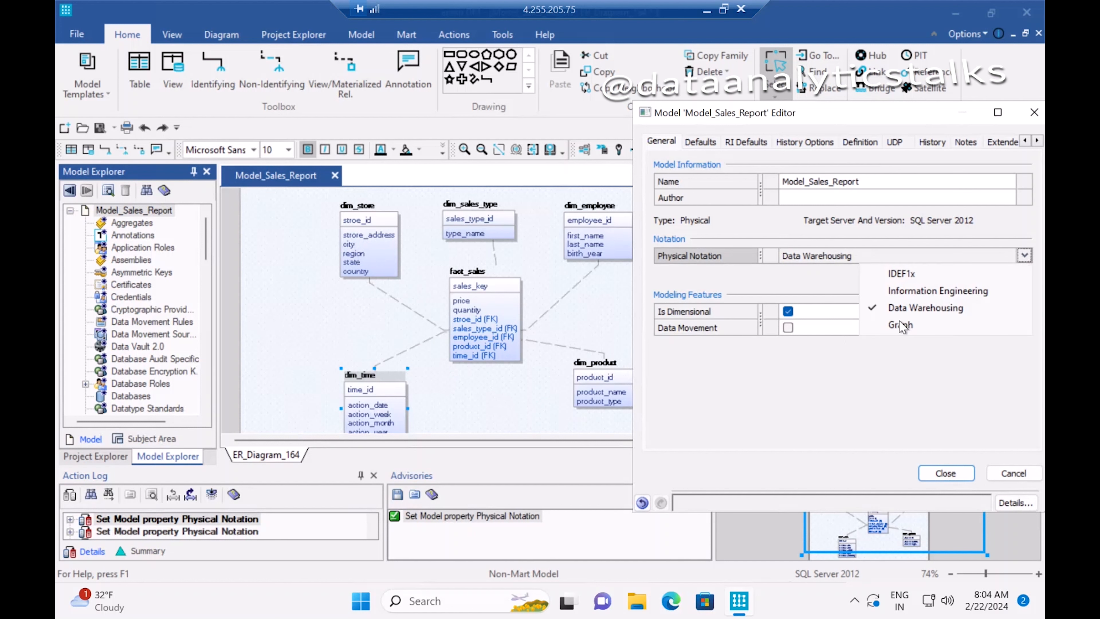
pyautogui.click(900, 325)
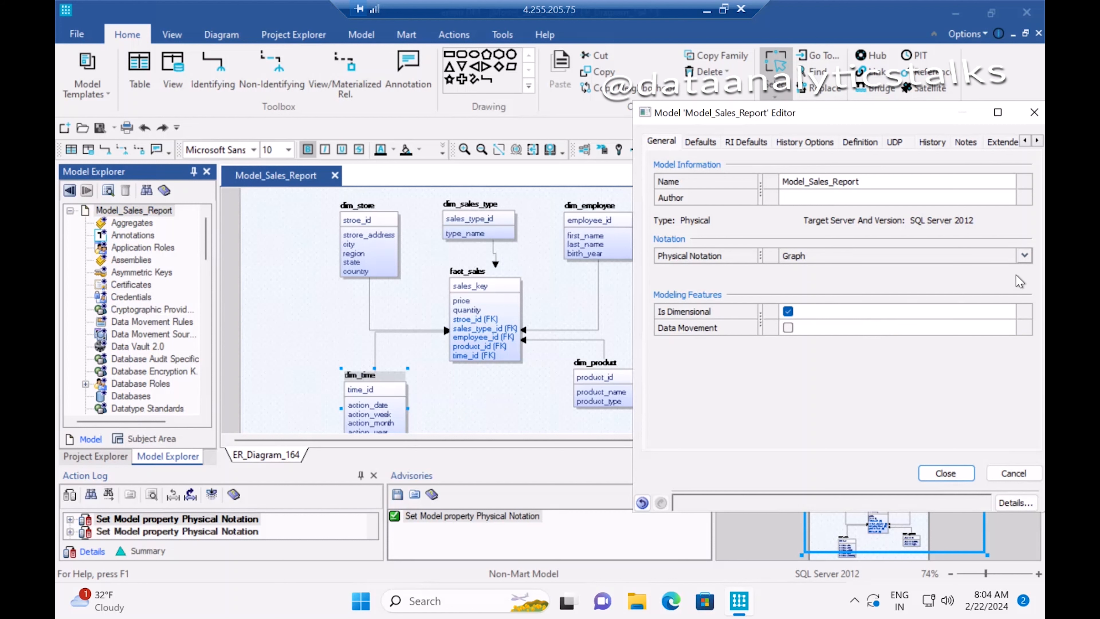
# - Switch the physical notation back to Information Engineering and close the model editor
pyautogui.click(1024, 257)
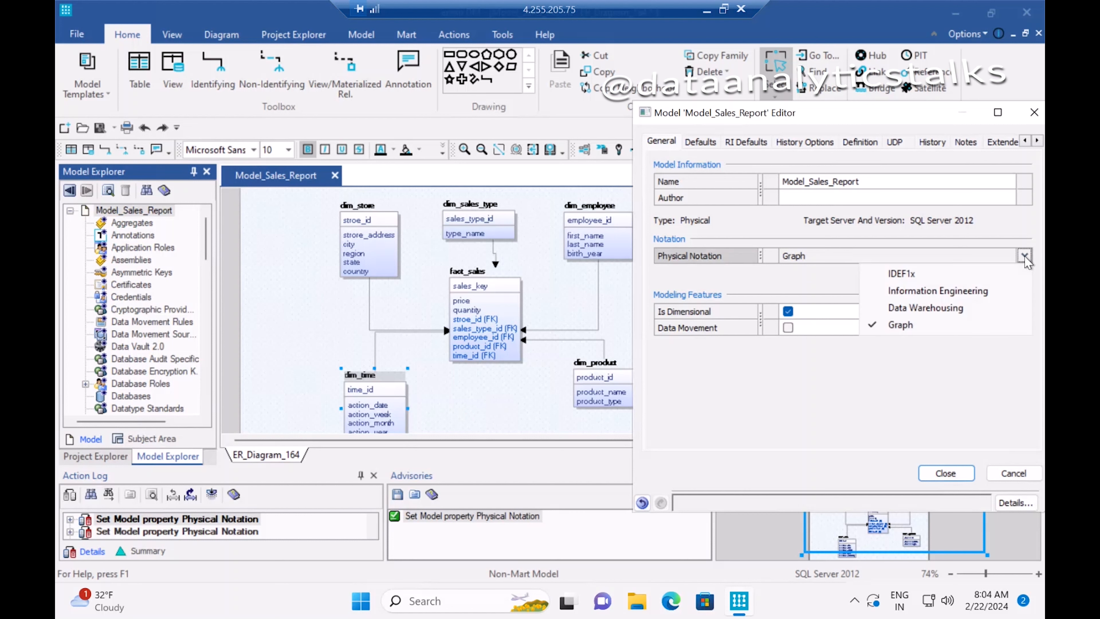
pyautogui.click(930, 294)
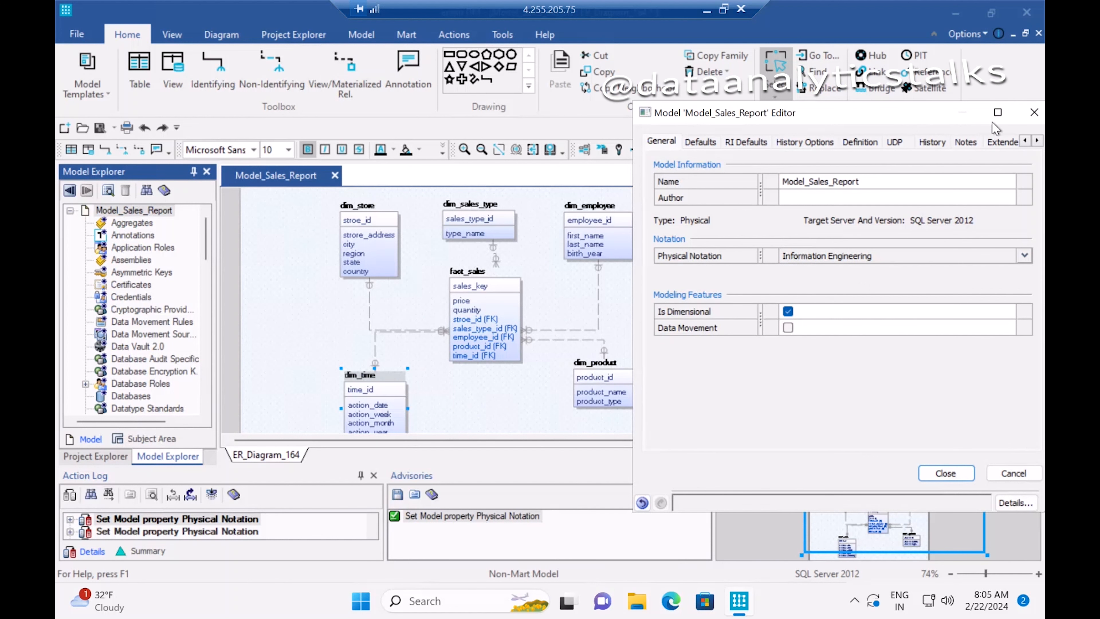
pyautogui.click(960, 473)
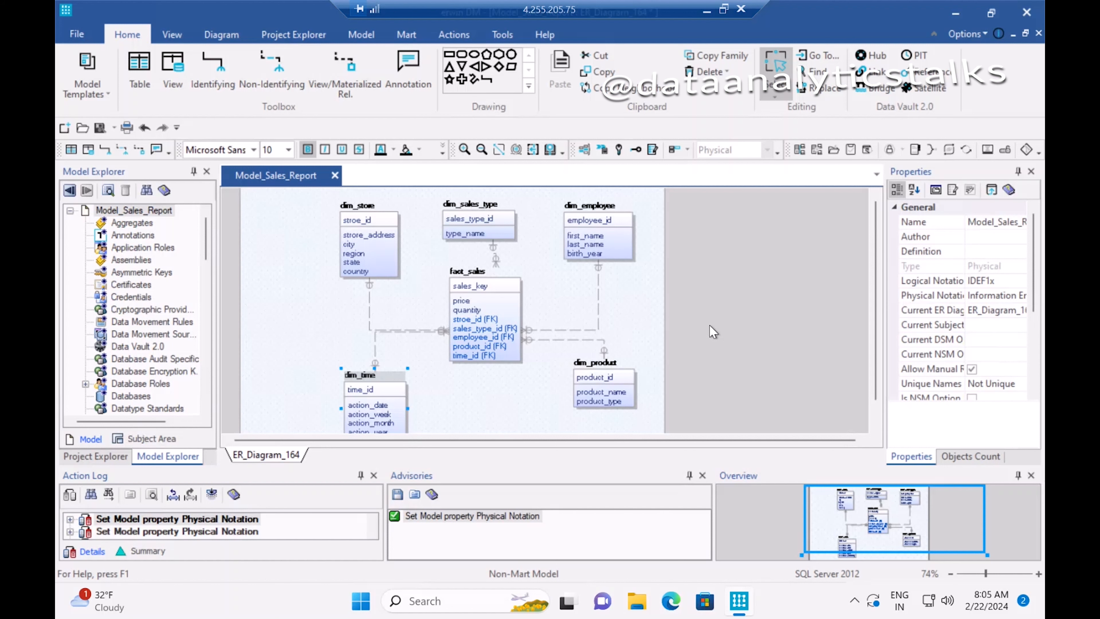
# - Undo the last model change and turn on the display of column data types for the tables in ER_Diagram_164
pyautogui.hotkey('ctrl', 'z')
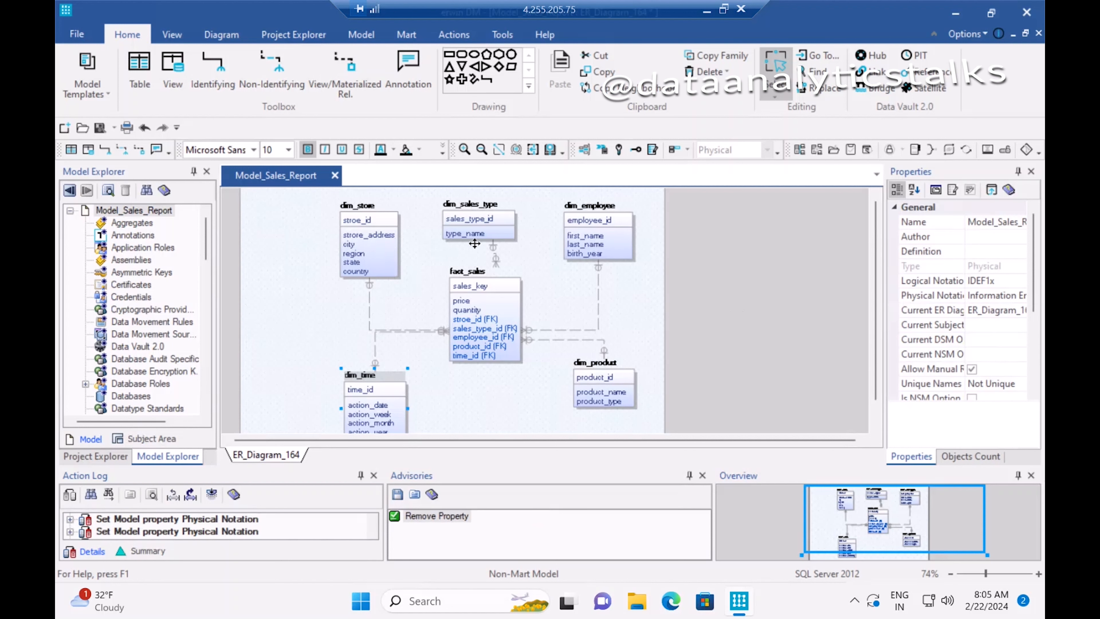
pyautogui.rightClick(279, 246)
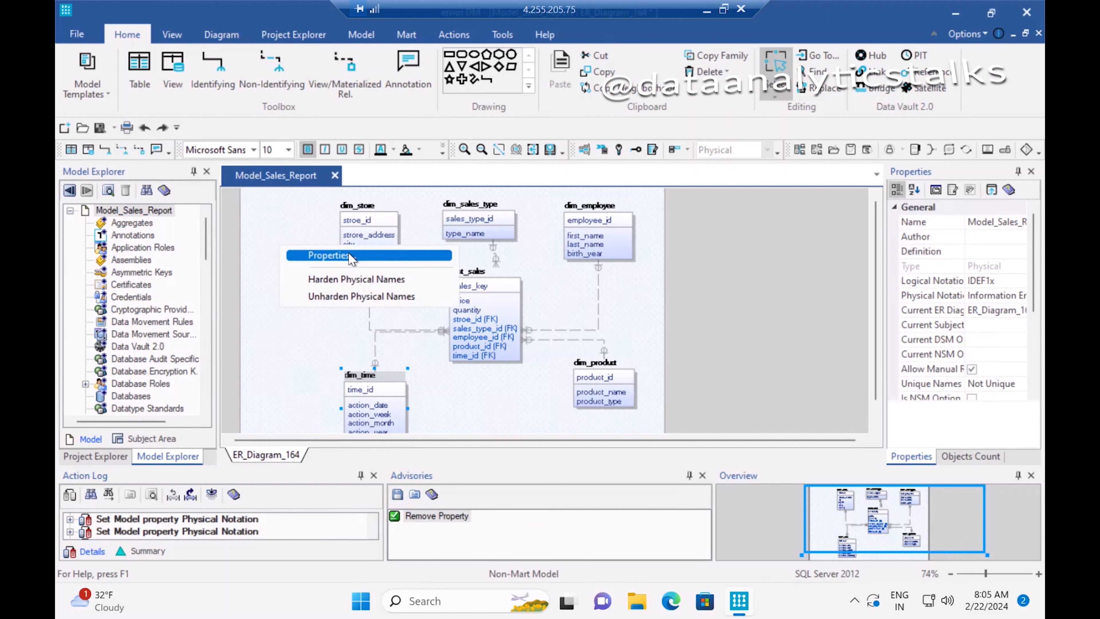
pyautogui.click(339, 255)
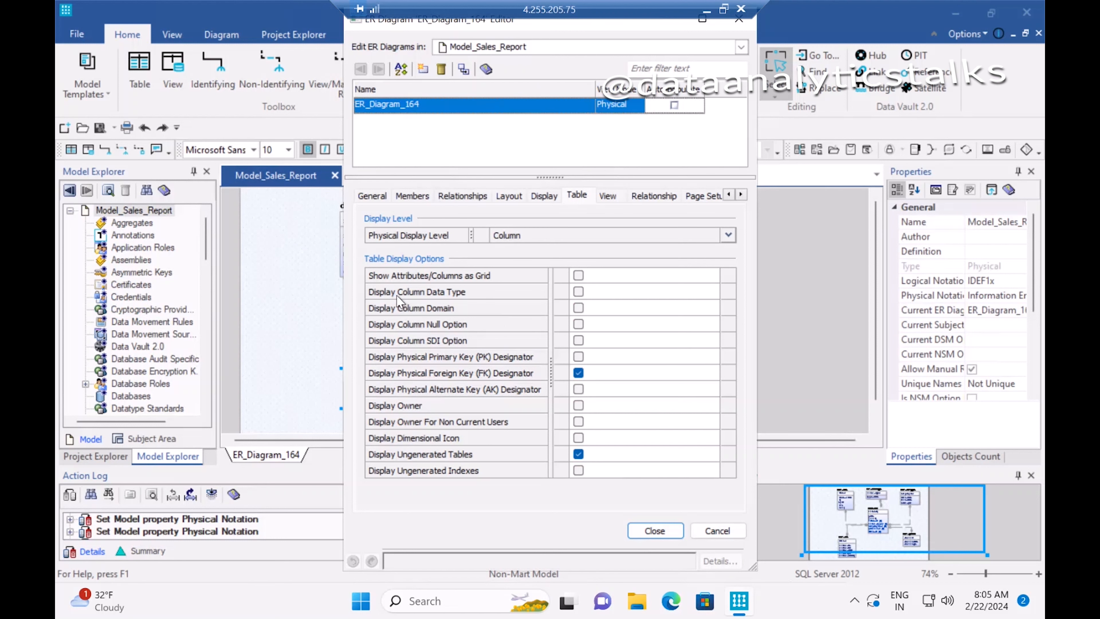
pyautogui.click(578, 292)
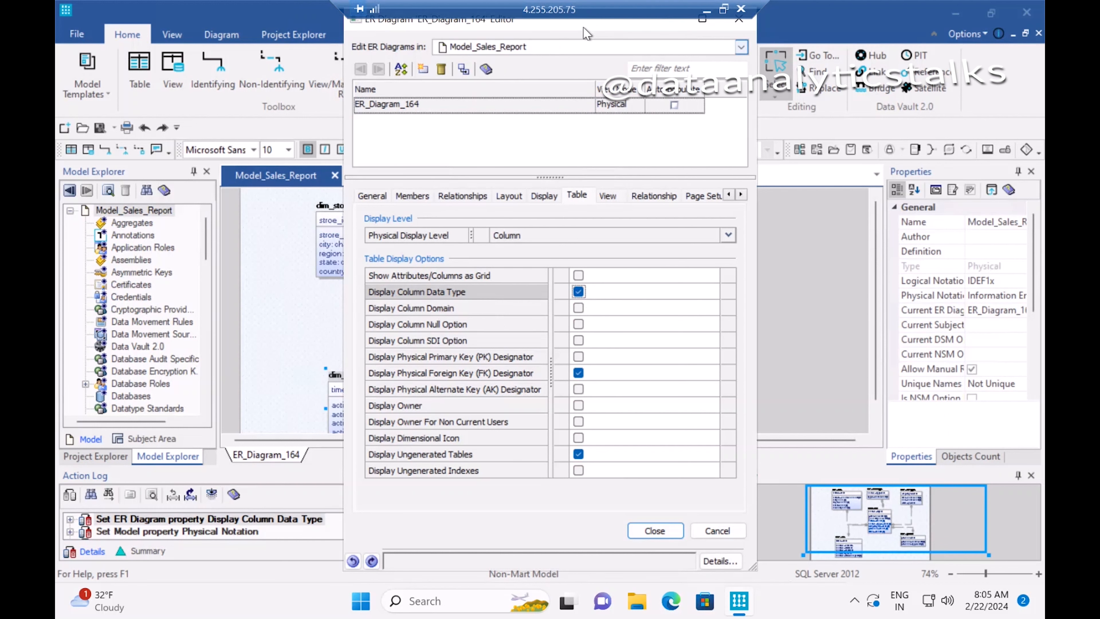
pyautogui.moveTo(574, 26); pyautogui.dragTo(790, 54)
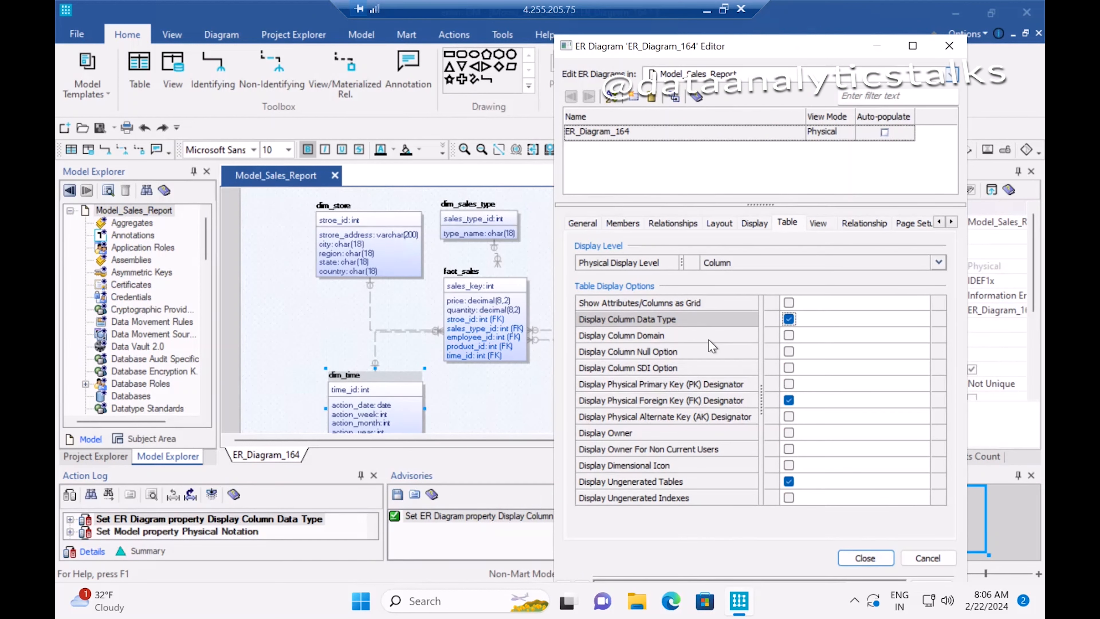
# - Try displaying the column domain in the diagram's tables, and switch that option back off
pyautogui.click(789, 335)
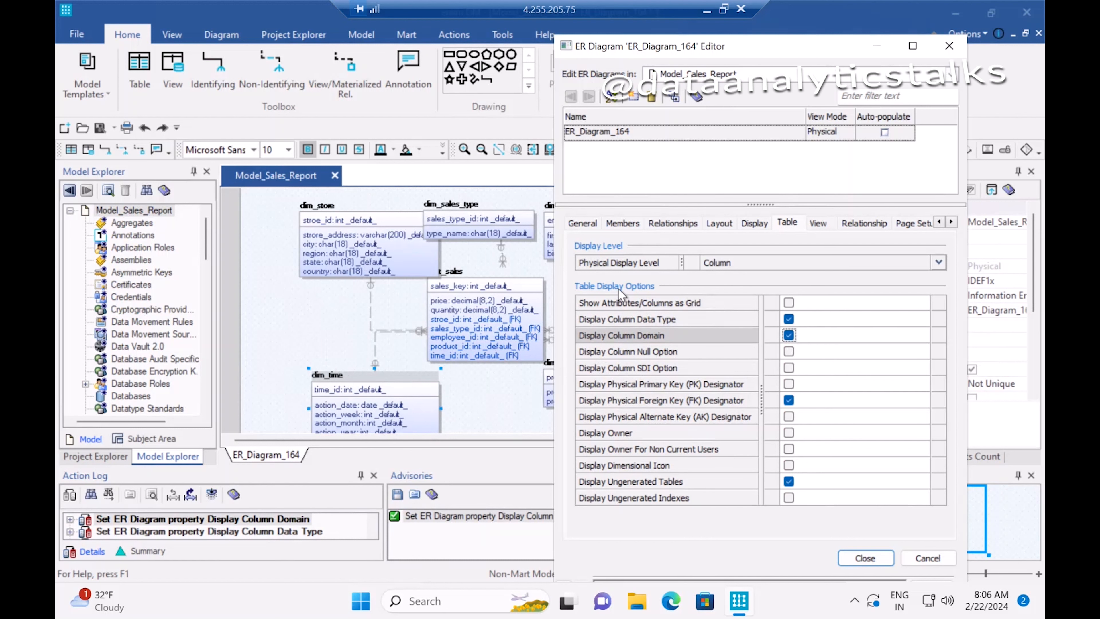
pyautogui.click(788, 335)
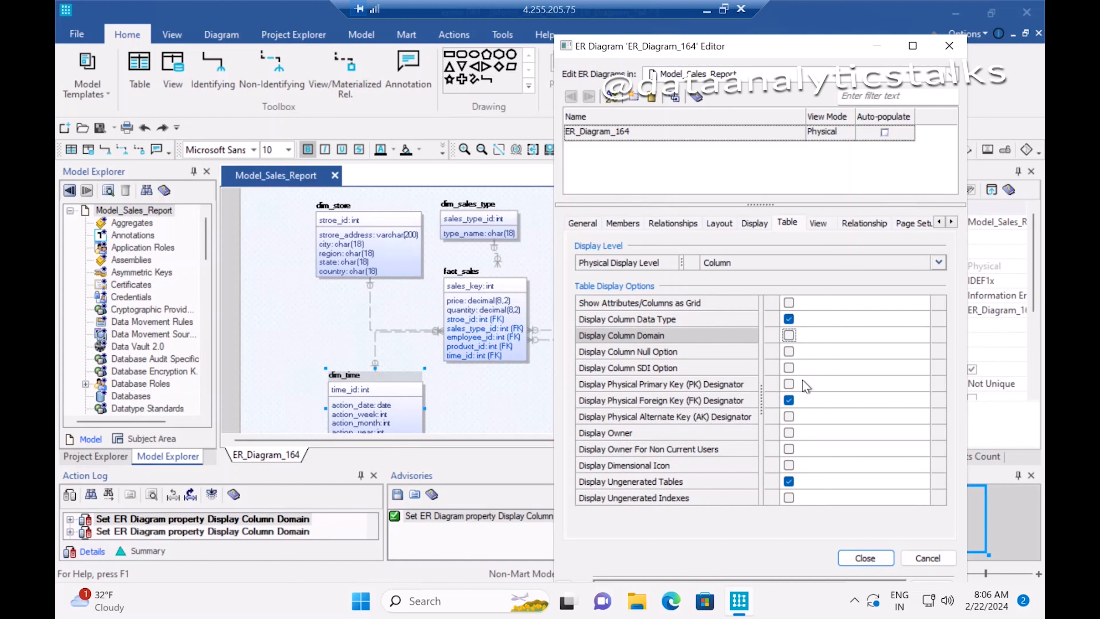
# - Enable the physical primary key designator and the dimensional icon in the table display options, and close the diagram editor
pyautogui.click(788, 384)
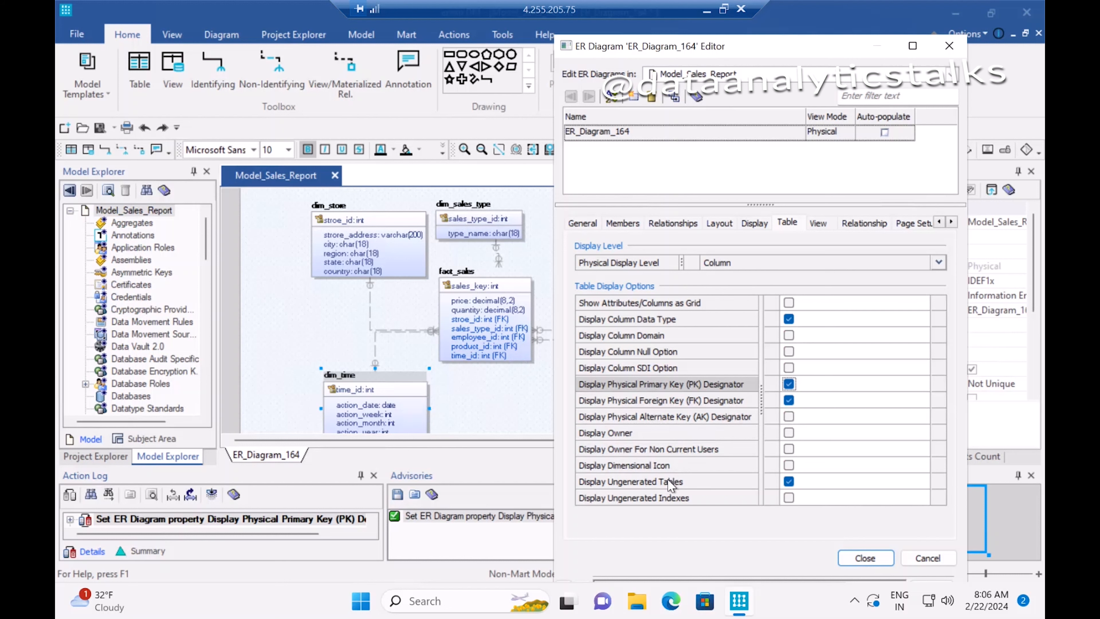
pyautogui.click(788, 465)
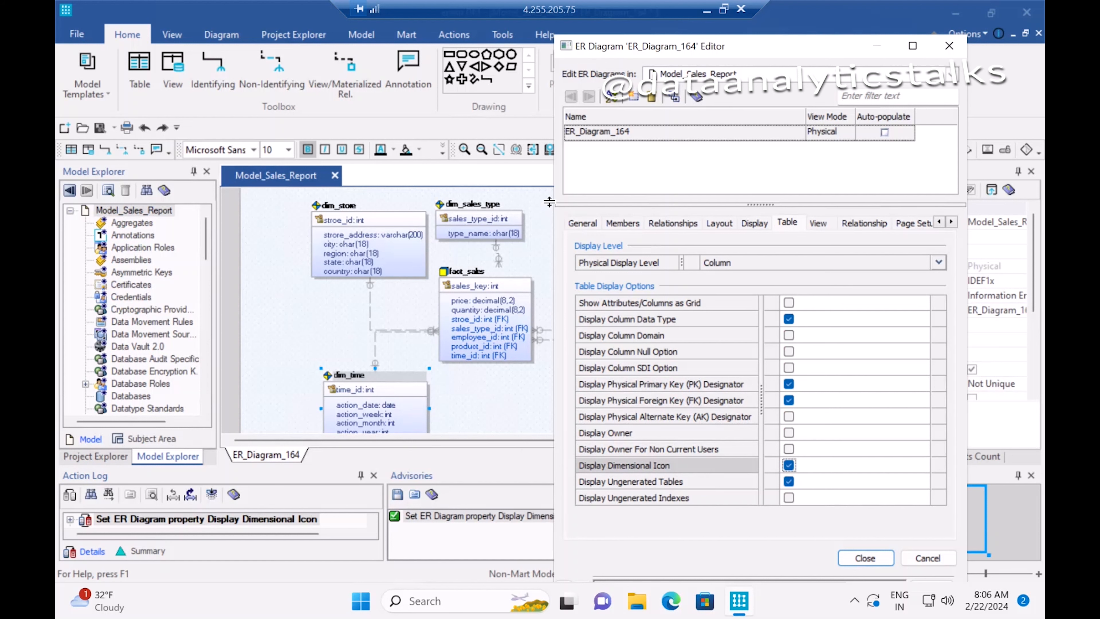
pyautogui.click(865, 557)
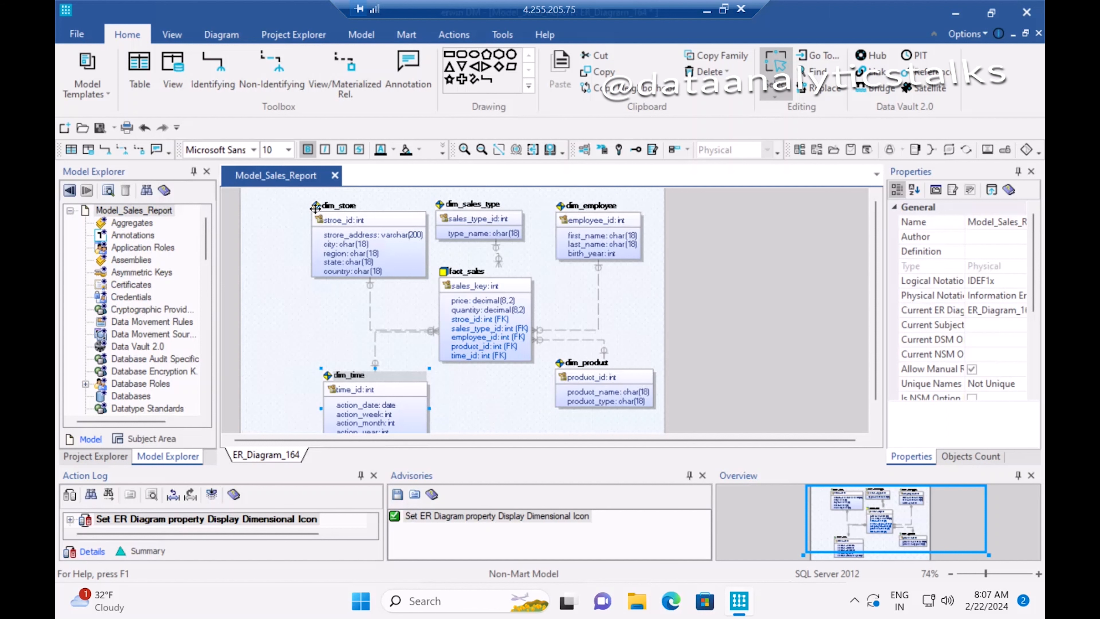
# - Undo the last property change and inspect the fact_sales table and its product_id column with the whole diagram in view
pyautogui.hotkey('ctrl', 'z')
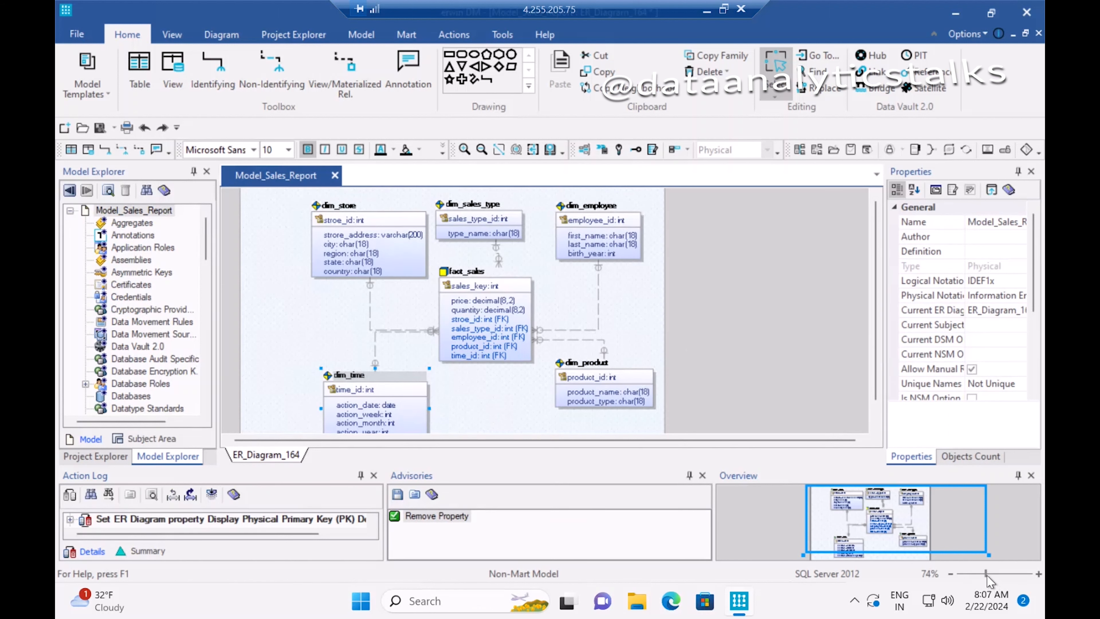
pyautogui.moveTo(980, 576); pyautogui.dragTo(976, 576)
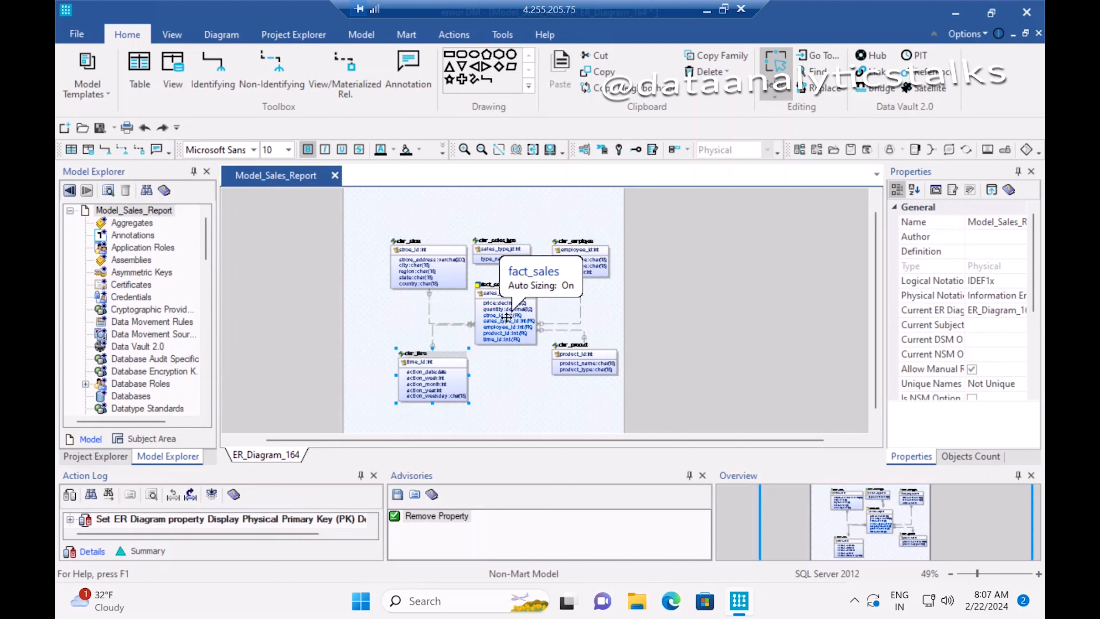
pyautogui.click(502, 331)
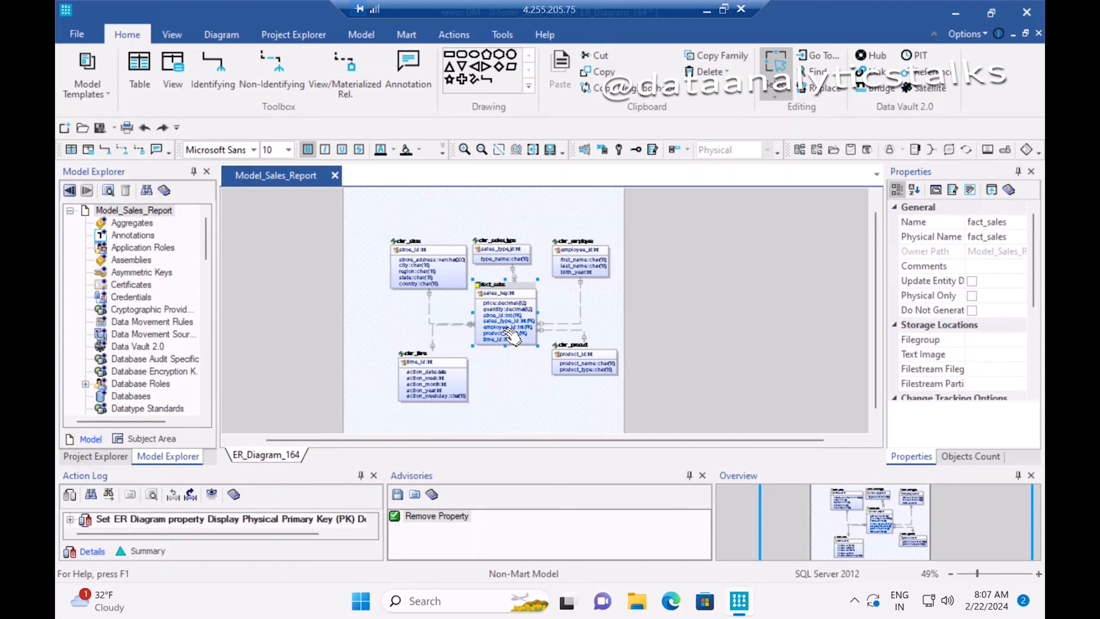
pyautogui.click(508, 333)
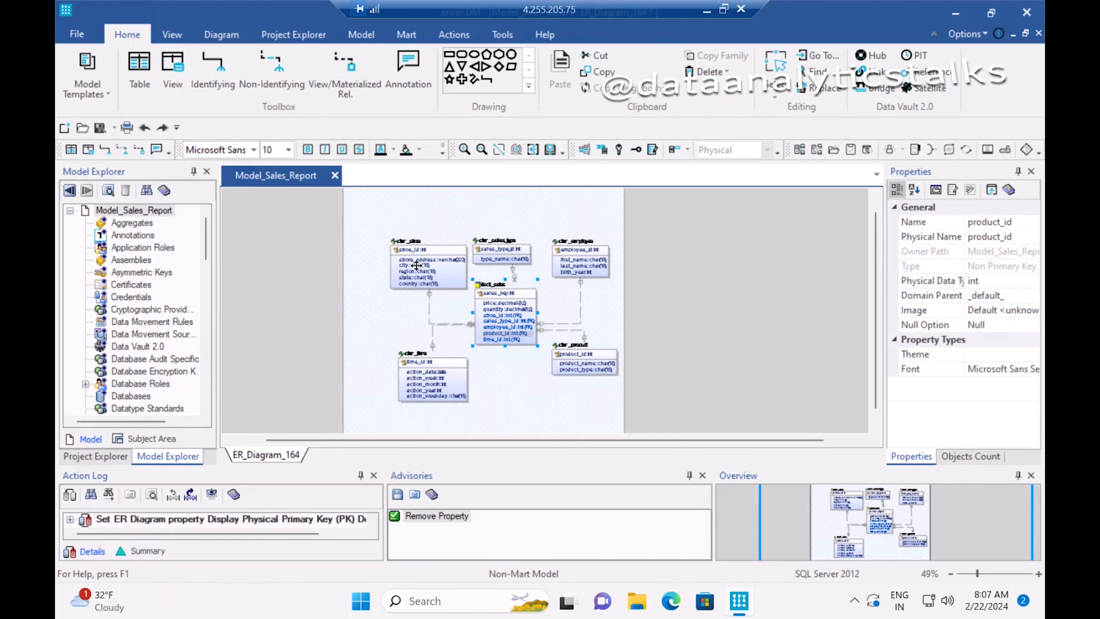
pyautogui.click(736, 370)
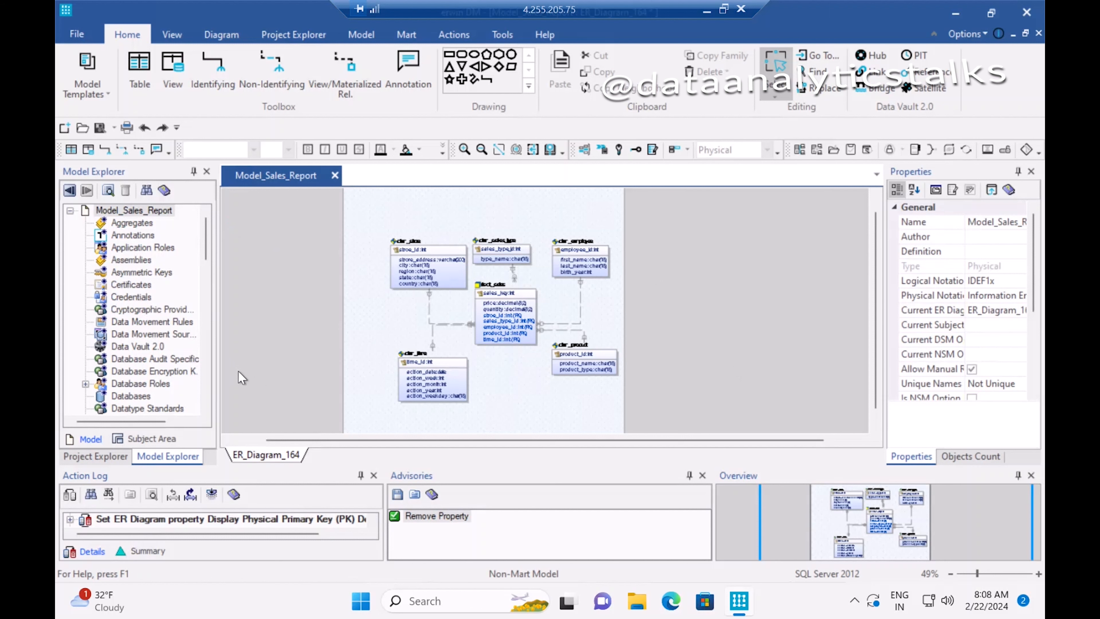
# - Open the target database selection for the model
pyautogui.click(449, 34)
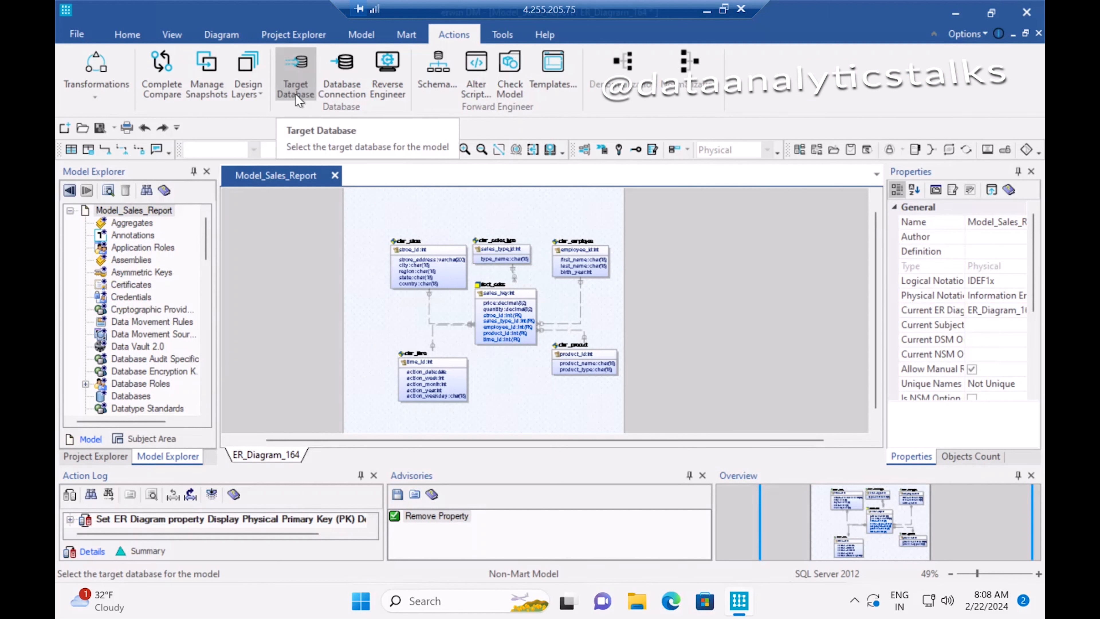